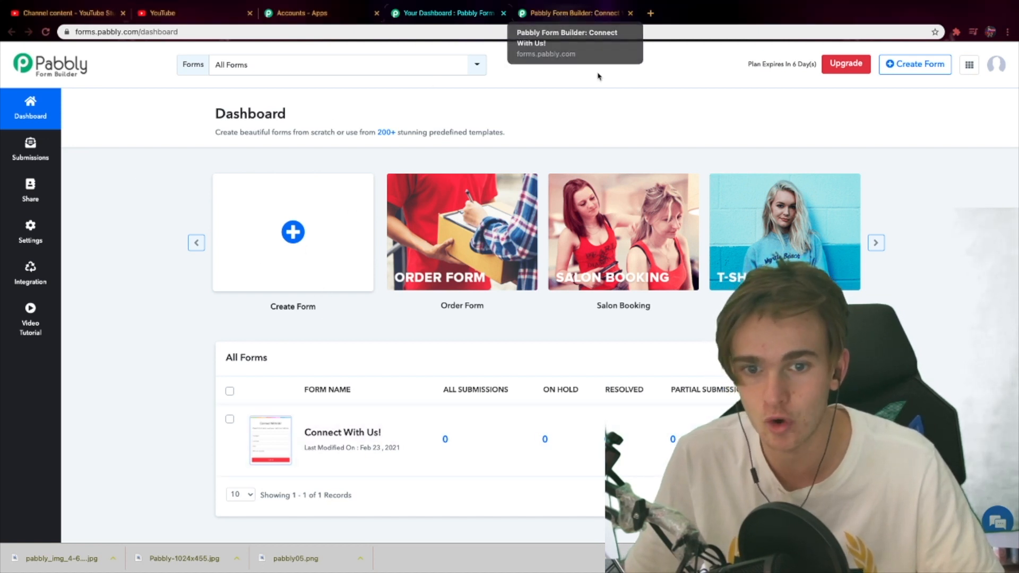
Open the 200+ predefined form templates in a new browser tab and browse the template gallery
{"action": "right_click", "coordinate": [381, 133]}
{"action": "left_click", "coordinate": [409, 137]}
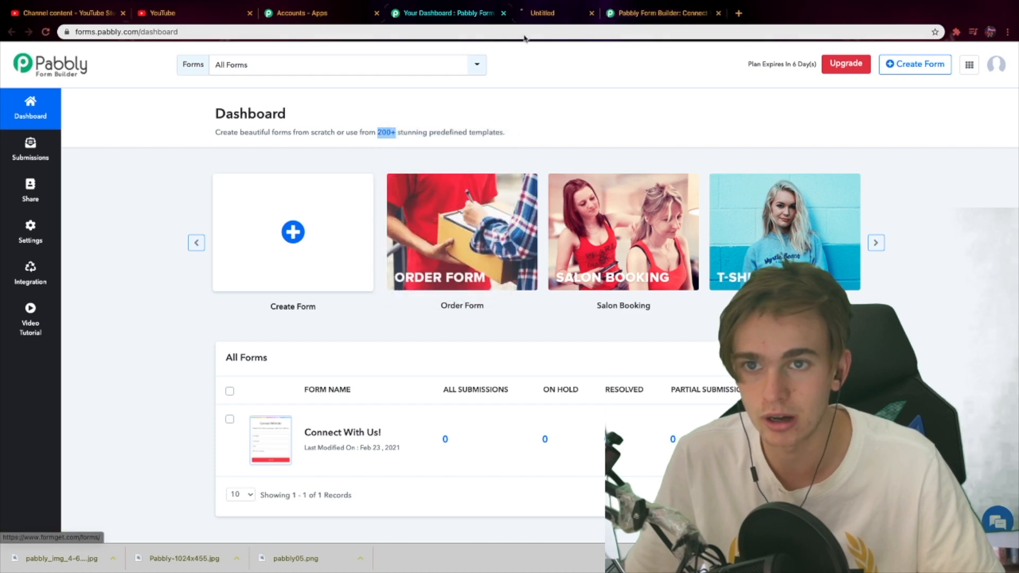
{"action": "left_click", "coordinate": [547, 19]}
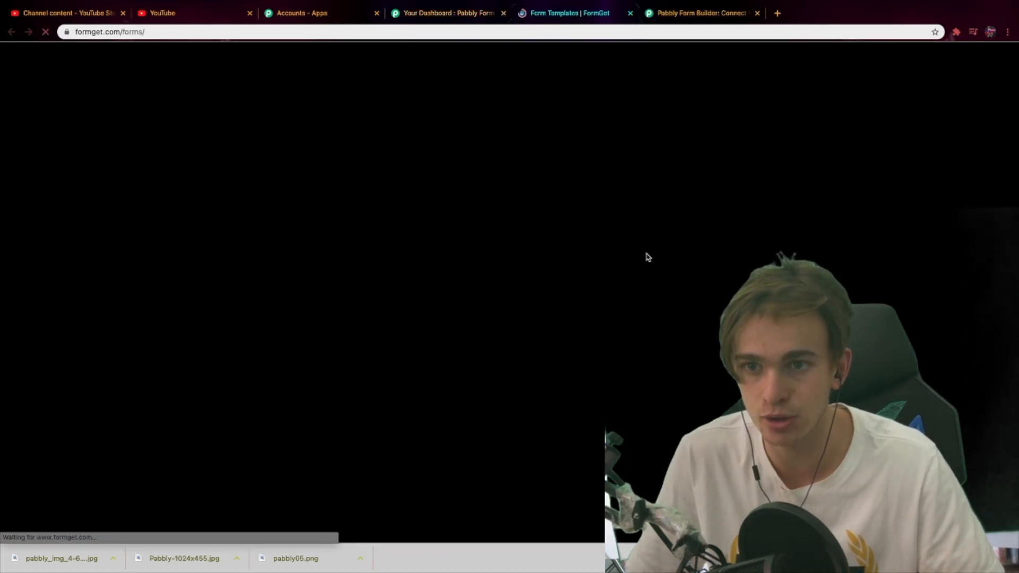
{"action": "scroll", "coordinate": [619, 403], "scroll_direction": "down", "scroll_amount": 10}
{"action": "scroll", "coordinate": [618, 107], "scroll_direction": "down", "scroll_amount": 15}
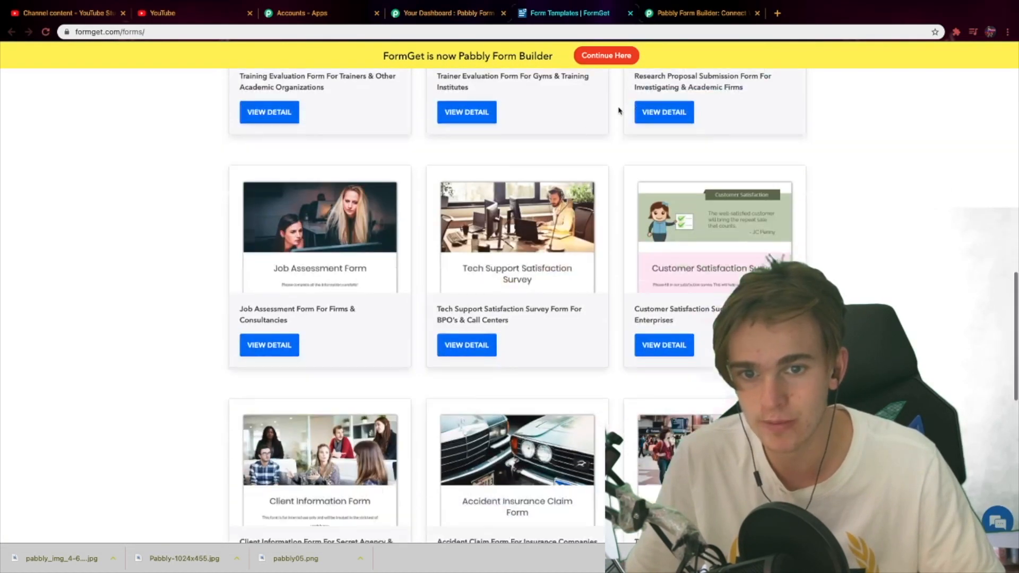
{"action": "scroll", "coordinate": [619, 213], "scroll_direction": "up", "scroll_amount": 6}
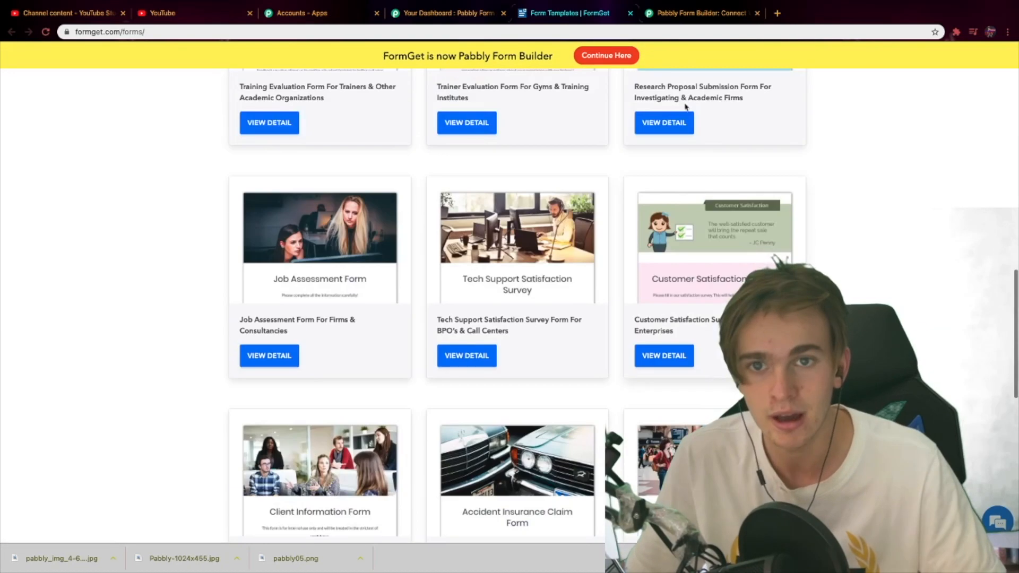
Return to the Connect With Us! form and apply the grey global theme with the desk photo header
{"action": "left_click", "coordinate": [690, 15]}
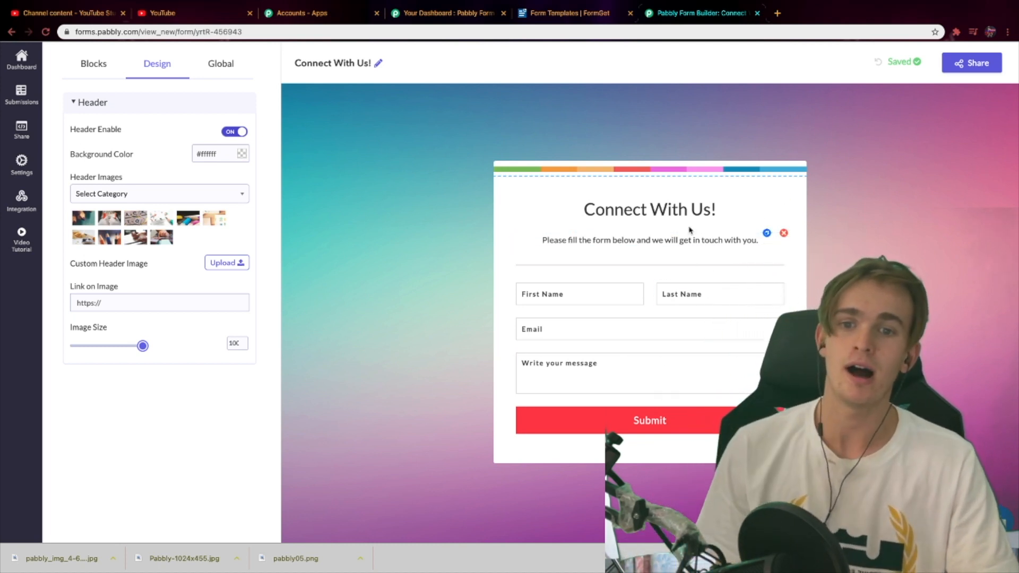
{"action": "left_click", "coordinate": [408, 228]}
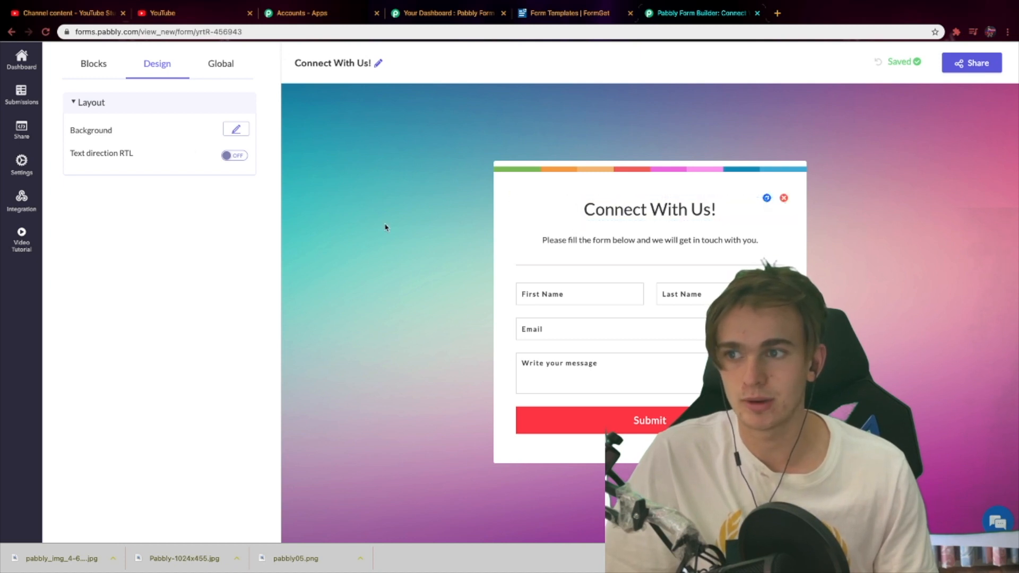
{"action": "left_click", "coordinate": [217, 62]}
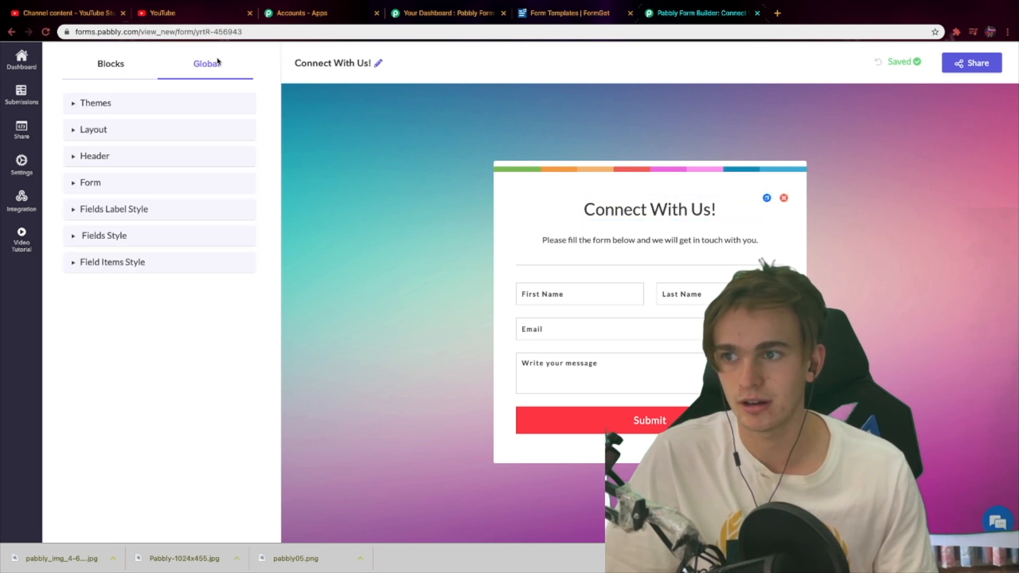
{"action": "left_click", "coordinate": [104, 104]}
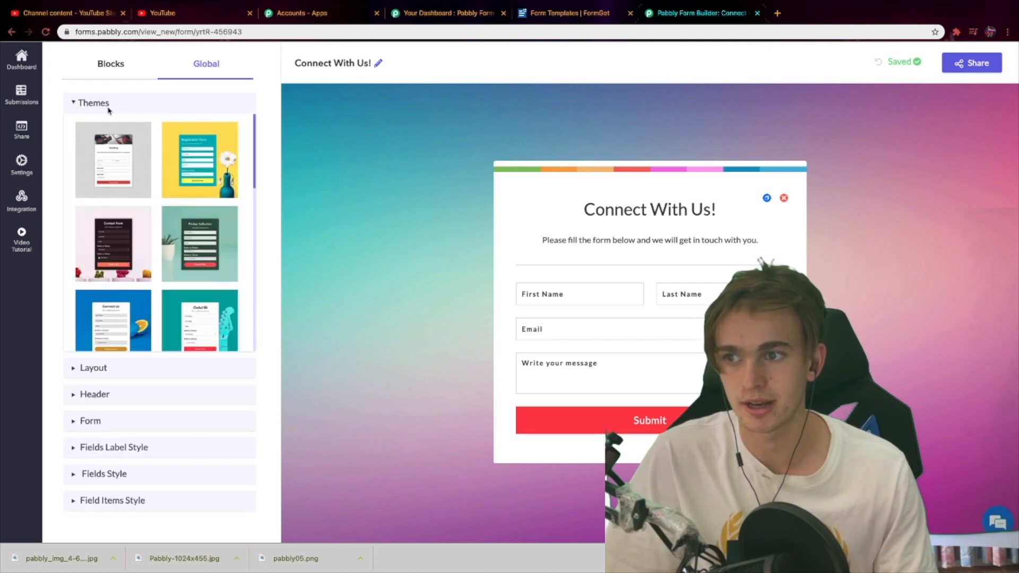
{"action": "left_click", "coordinate": [126, 163]}
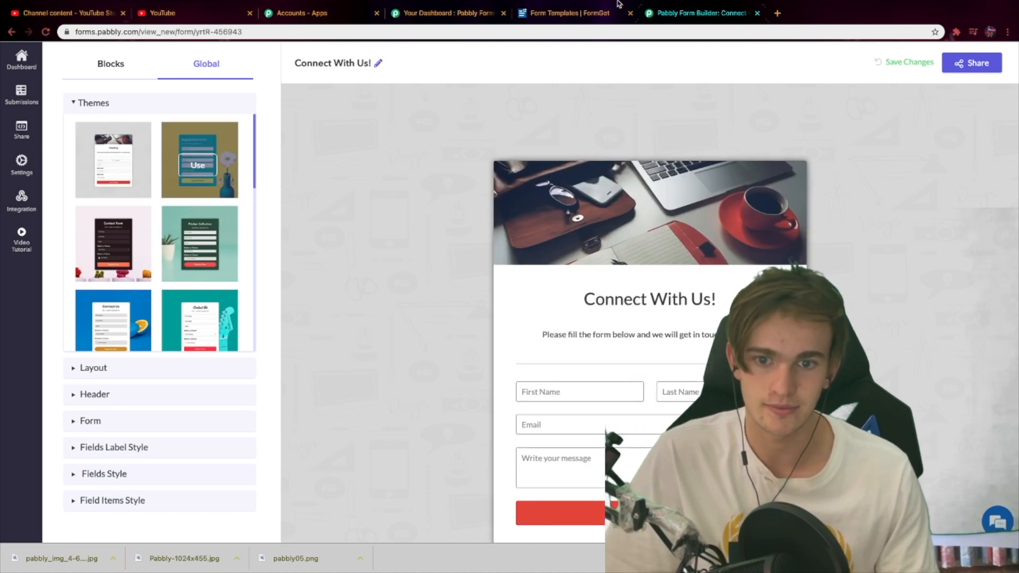
{"action": "scroll", "coordinate": [105, 285], "scroll_direction": "down", "scroll_amount": 5}
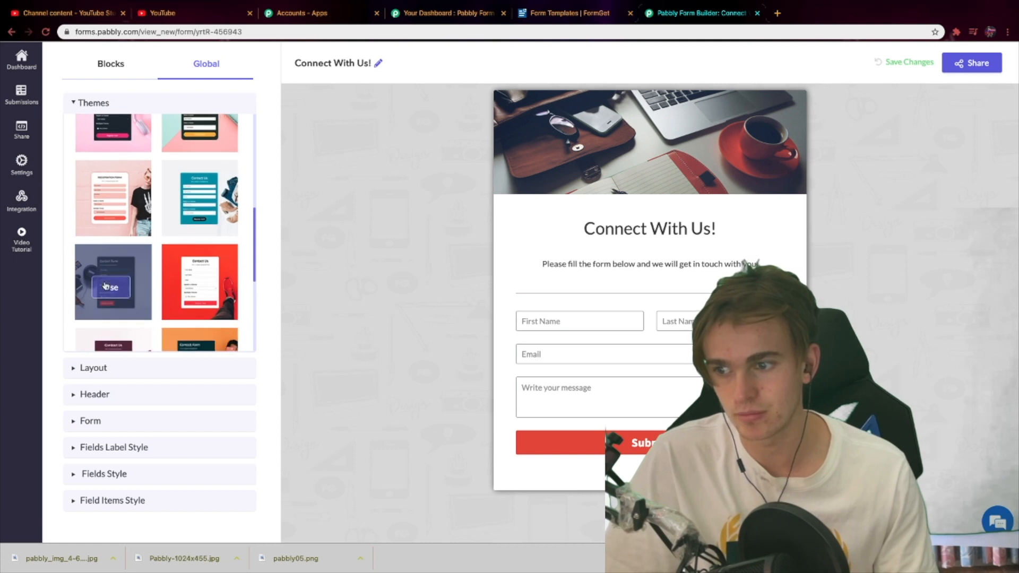
Try several preset background images, including the sunset one, and set the form's page background to the dark textured image
{"action": "left_click", "coordinate": [90, 372]}
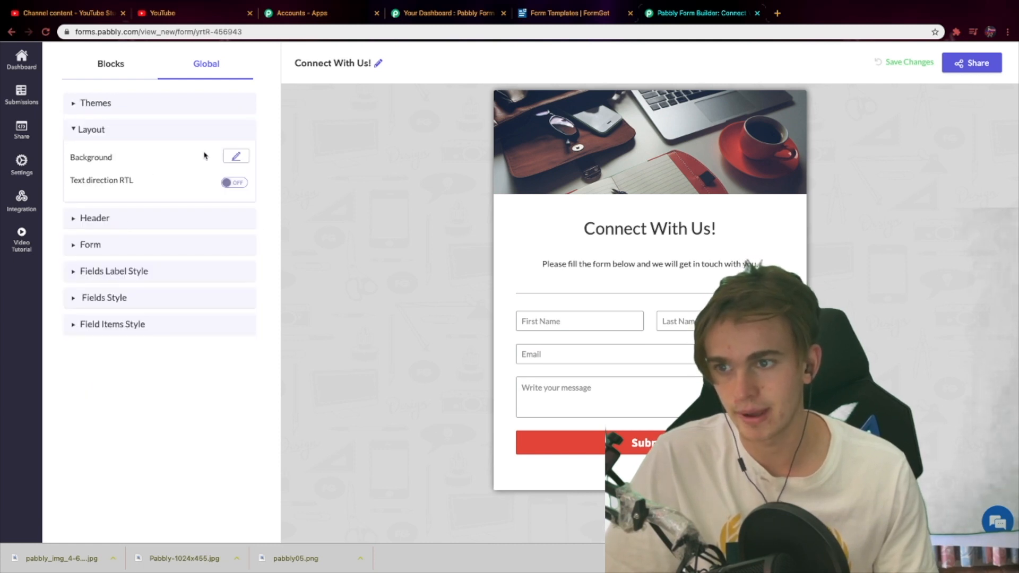
{"action": "left_click", "coordinate": [237, 157]}
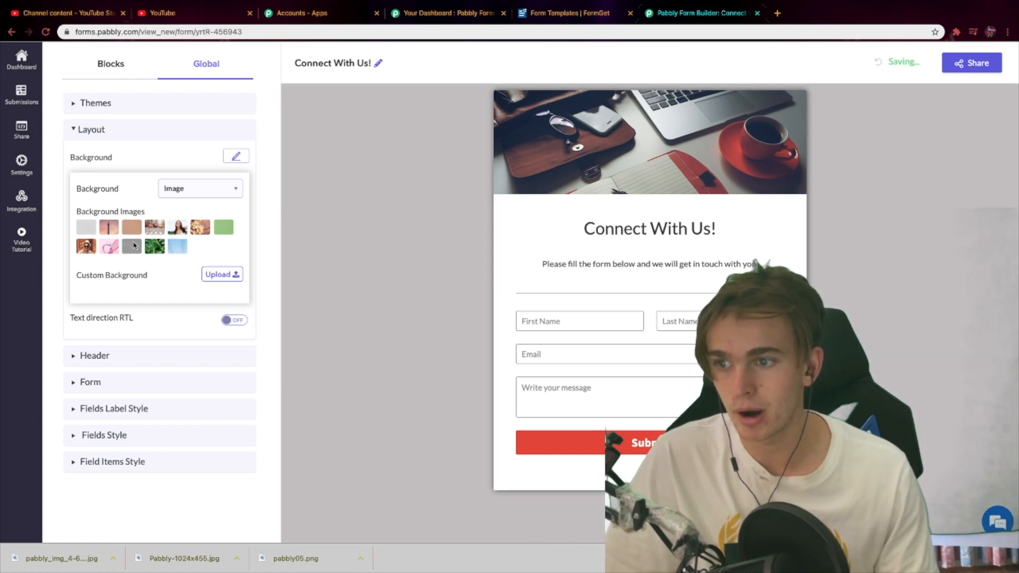
{"action": "left_click", "coordinate": [133, 245]}
{"action": "left_click", "coordinate": [110, 228]}
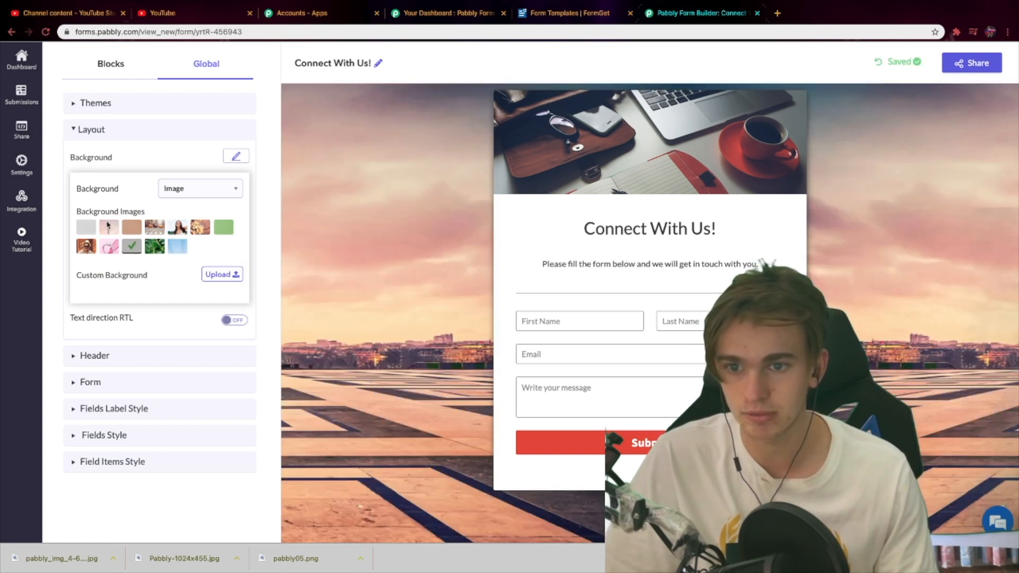
{"action": "left_click", "coordinate": [88, 249]}
{"action": "left_click", "coordinate": [110, 247]}
{"action": "left_click", "coordinate": [132, 248]}
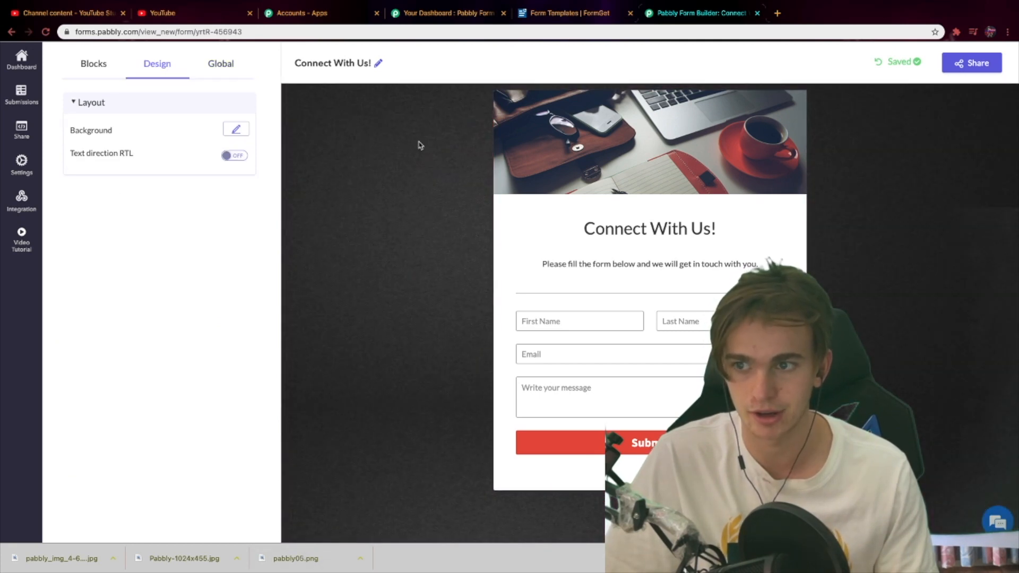
Try the green preset background image, then switch the page background back to the dark textured one
{"action": "scroll", "coordinate": [419, 146], "scroll_direction": "up", "scroll_amount": 2}
{"action": "left_click", "coordinate": [236, 169]}
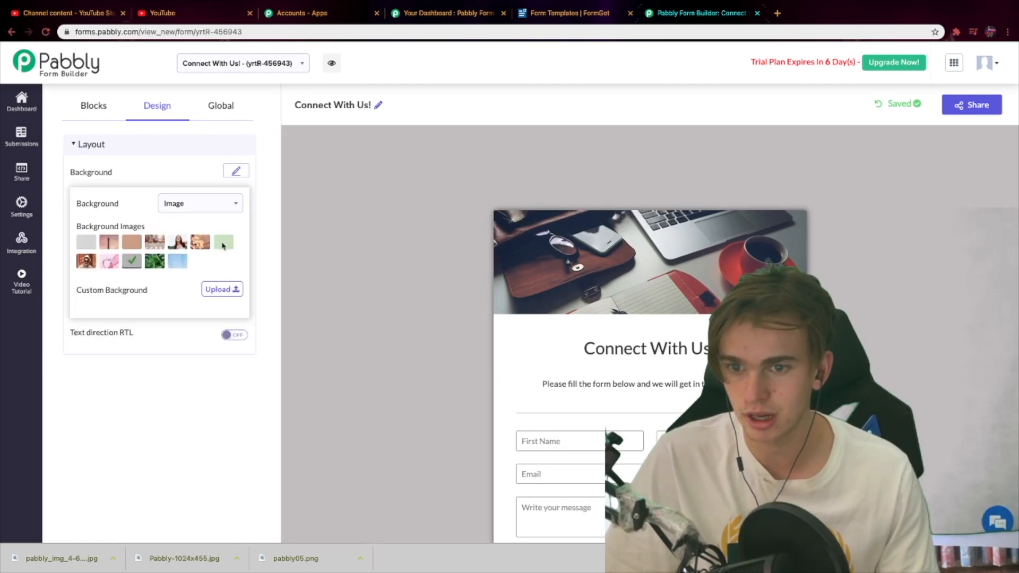
{"action": "left_click", "coordinate": [223, 244]}
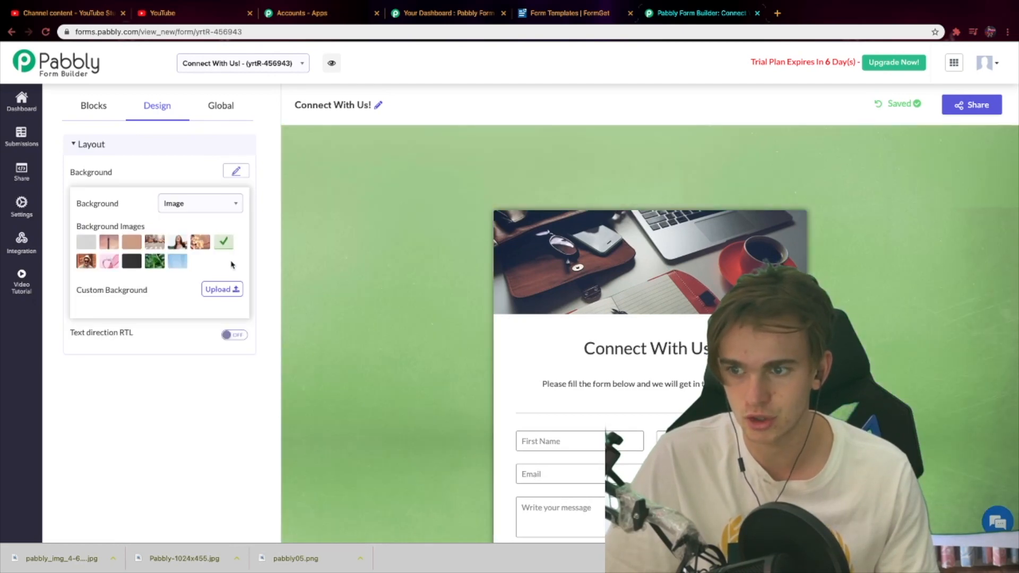
{"action": "left_click", "coordinate": [282, 229]}
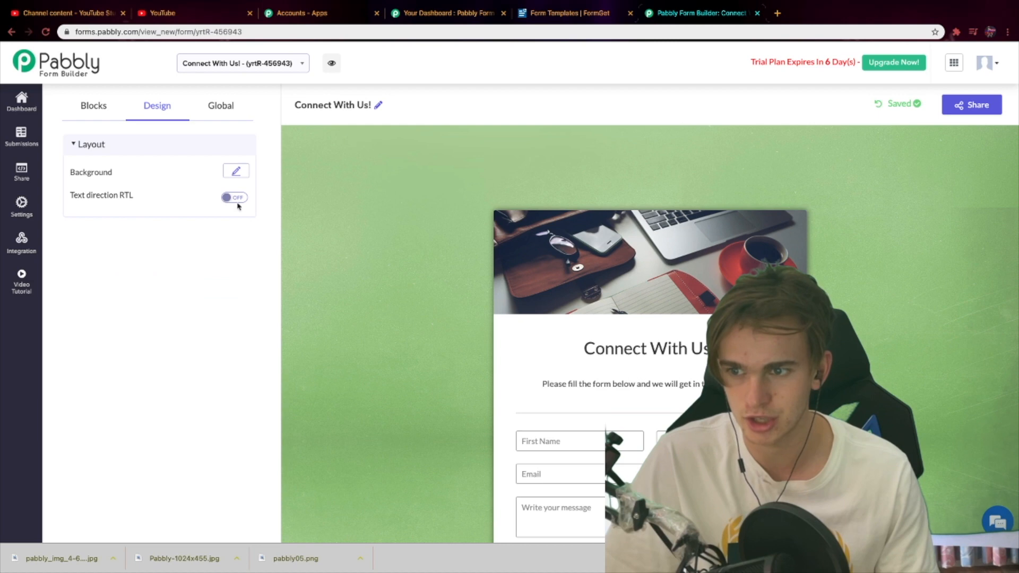
{"action": "left_click", "coordinate": [236, 172]}
{"action": "left_click", "coordinate": [136, 263]}
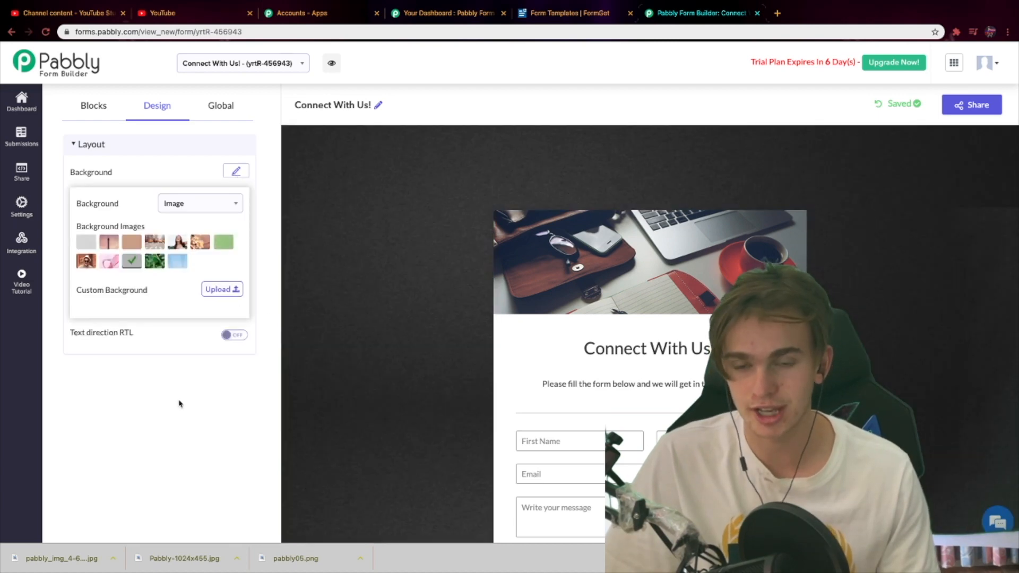
Check the image categories for the form's header, then disable the header
{"action": "left_click", "coordinate": [496, 223]}
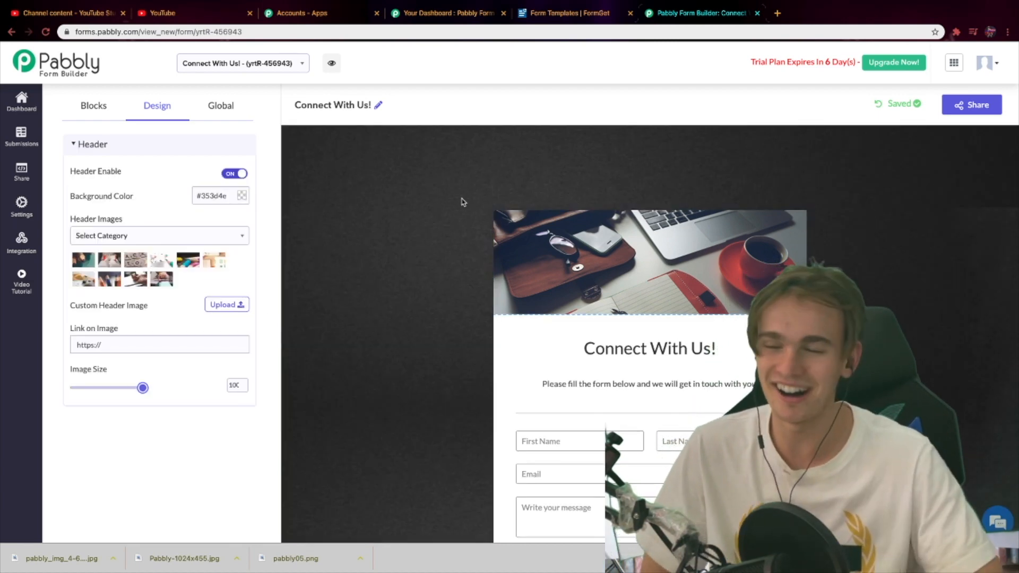
{"action": "scroll", "coordinate": [332, 339], "scroll_direction": "down", "scroll_amount": 3}
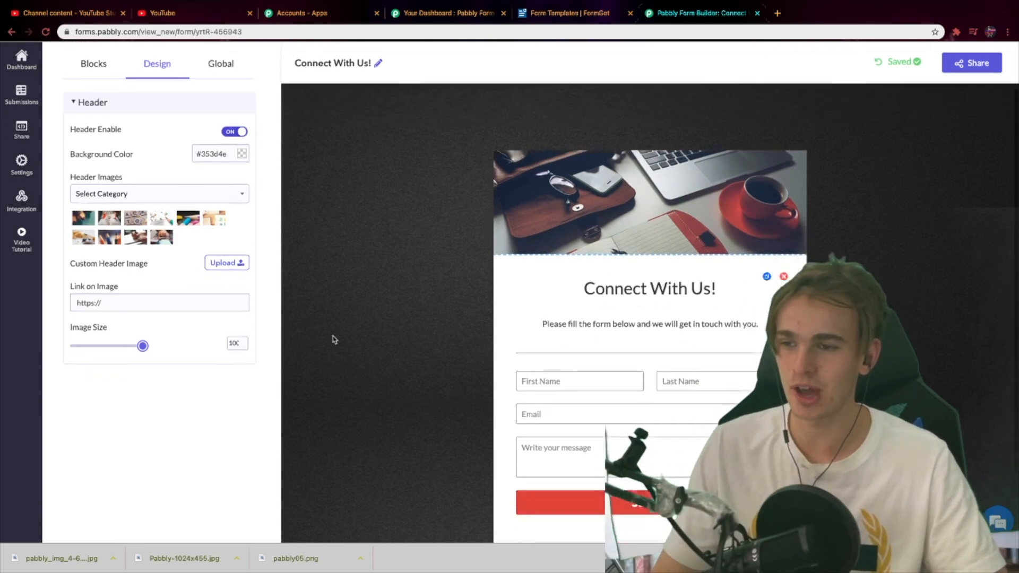
{"action": "scroll", "coordinate": [332, 339], "scroll_direction": "up", "scroll_amount": 3}
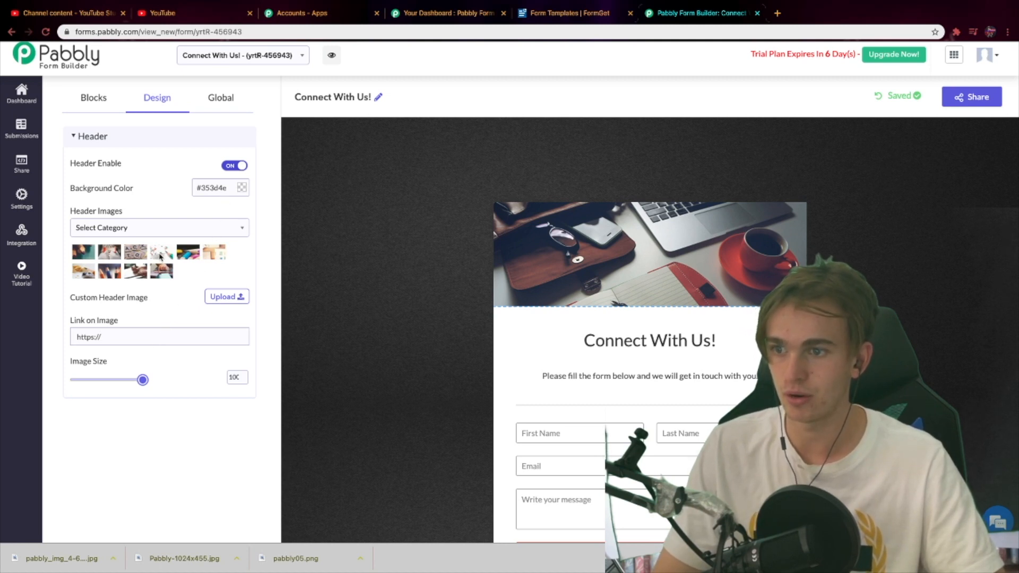
{"action": "left_click", "coordinate": [164, 229]}
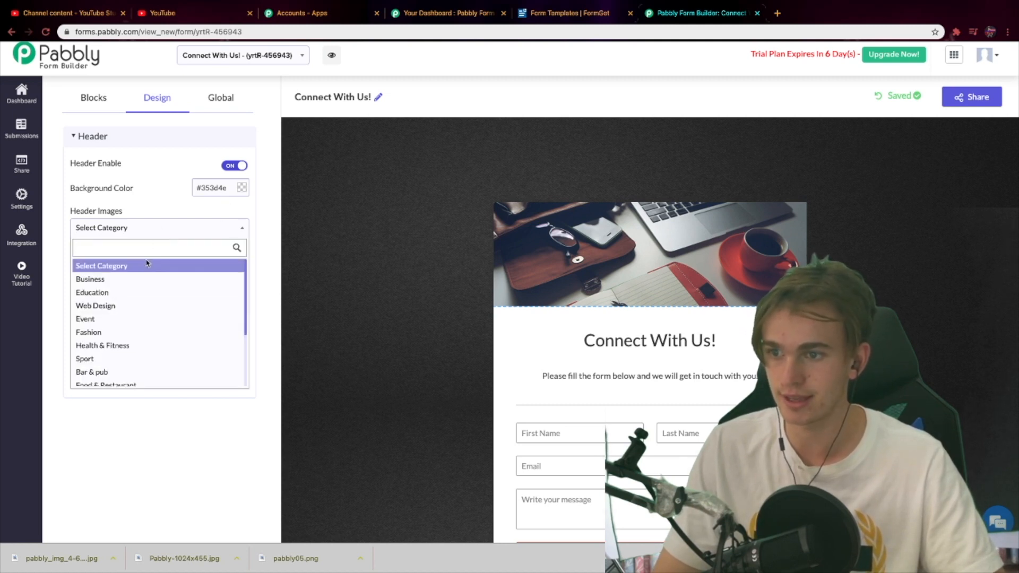
{"action": "left_click", "coordinate": [234, 166]}
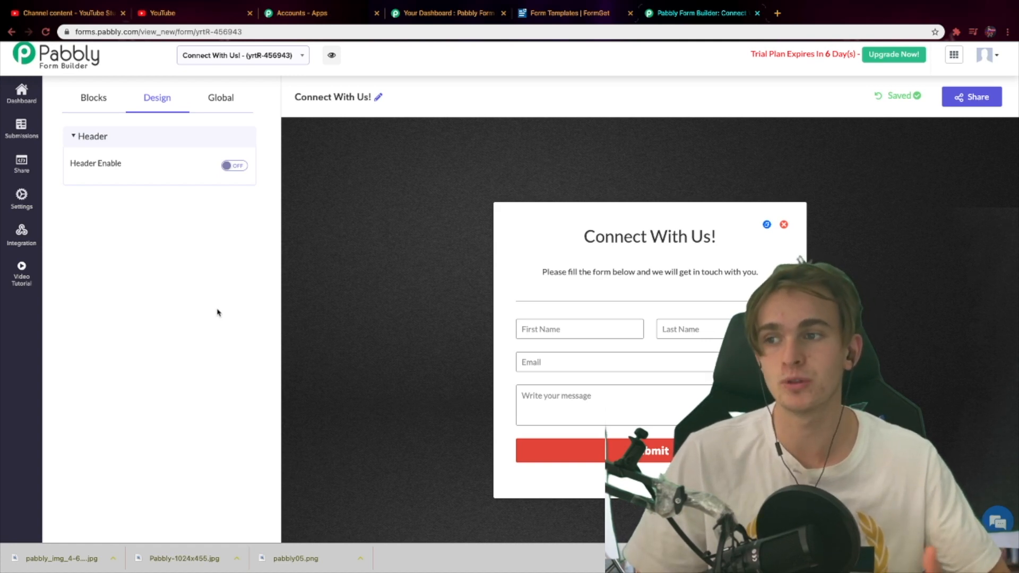
Replace the form's heading text with "GET SHREDDED IN 30 DAYS"
{"action": "left_click", "coordinate": [541, 330]}
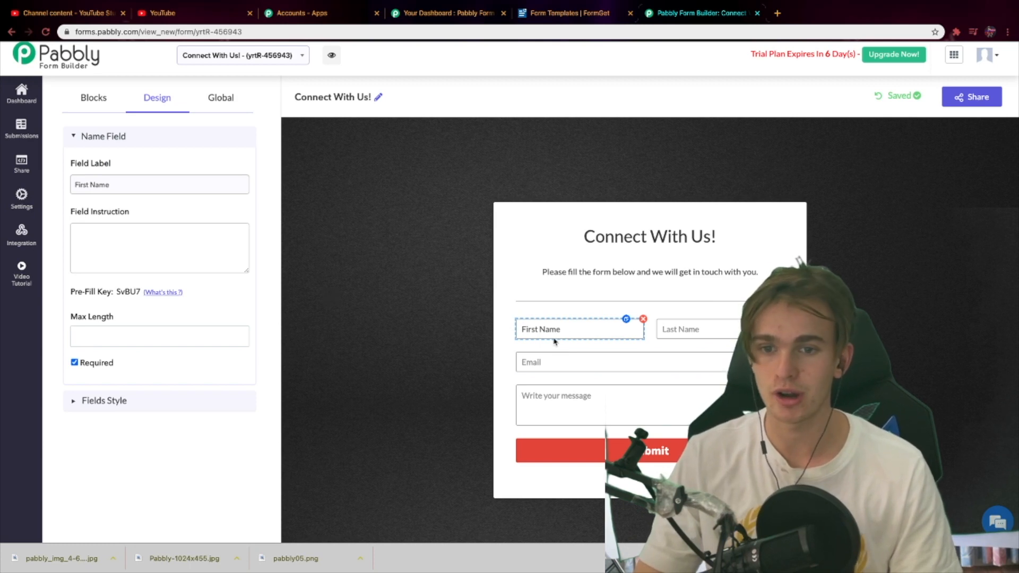
{"action": "left_click", "coordinate": [626, 237]}
{"action": "triple_click", "coordinate": [145, 224]}
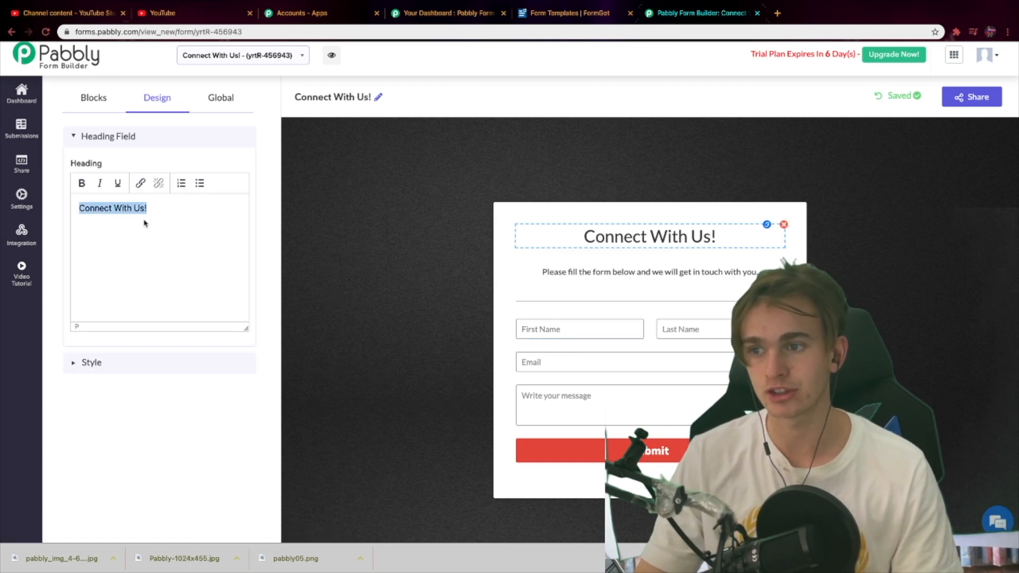
{"action": "key", "text": "BackSpace"}
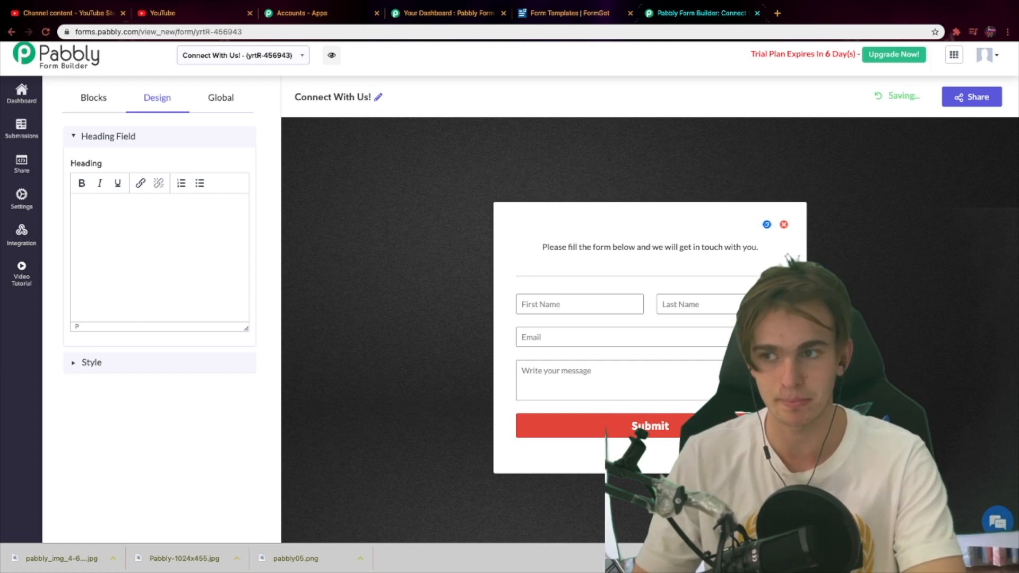
{"action": "type", "text": "GET"}
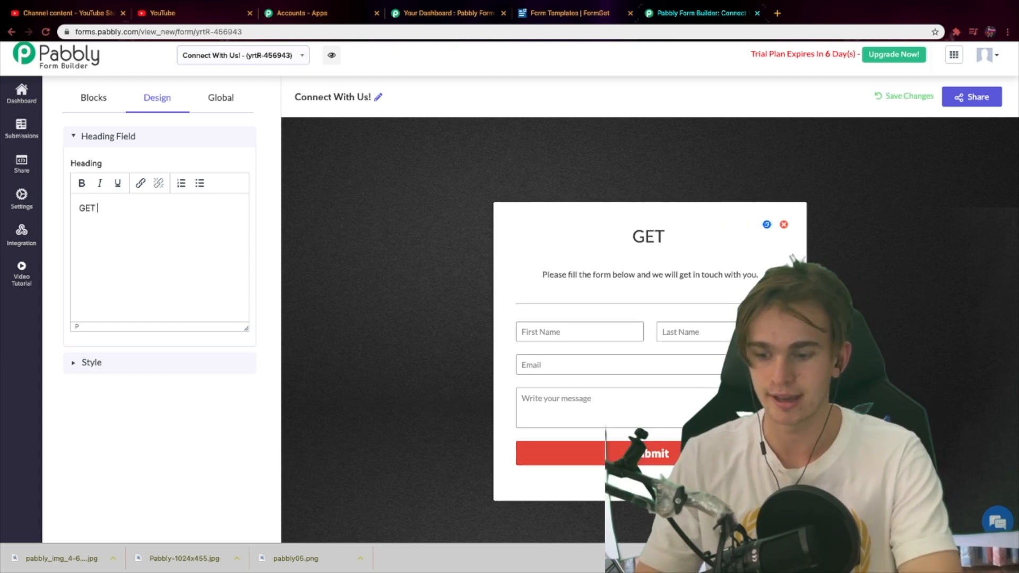
{"action": "type", "text": " SHREDDED"}
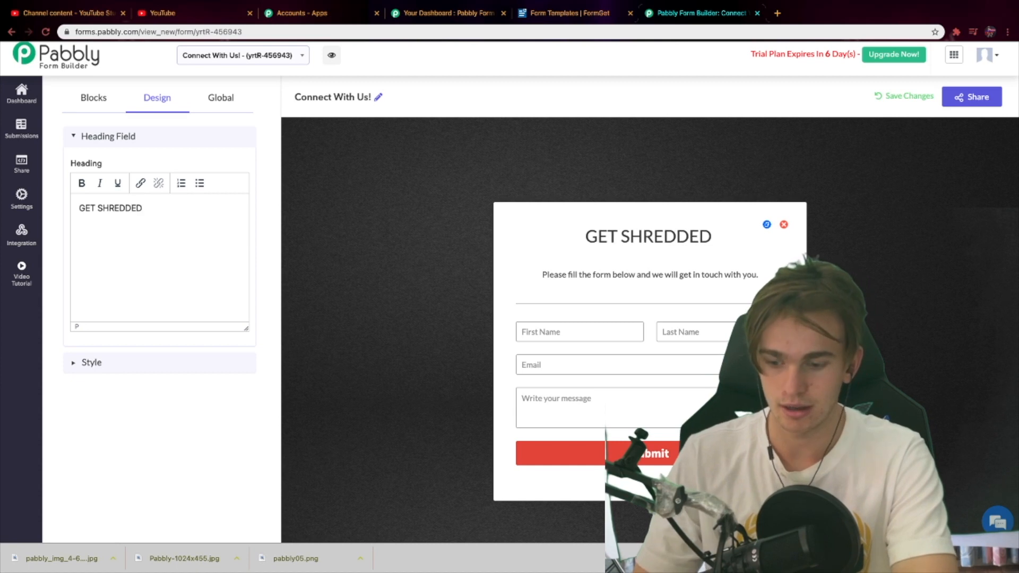
{"action": "type", "text": " IN 30"}
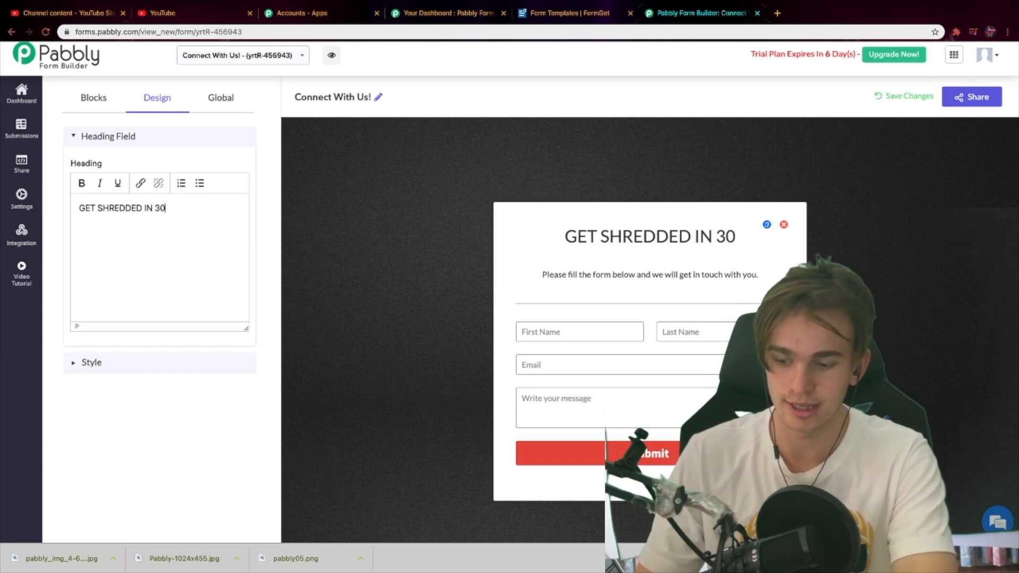
{"action": "type", "text": " DAYS"}
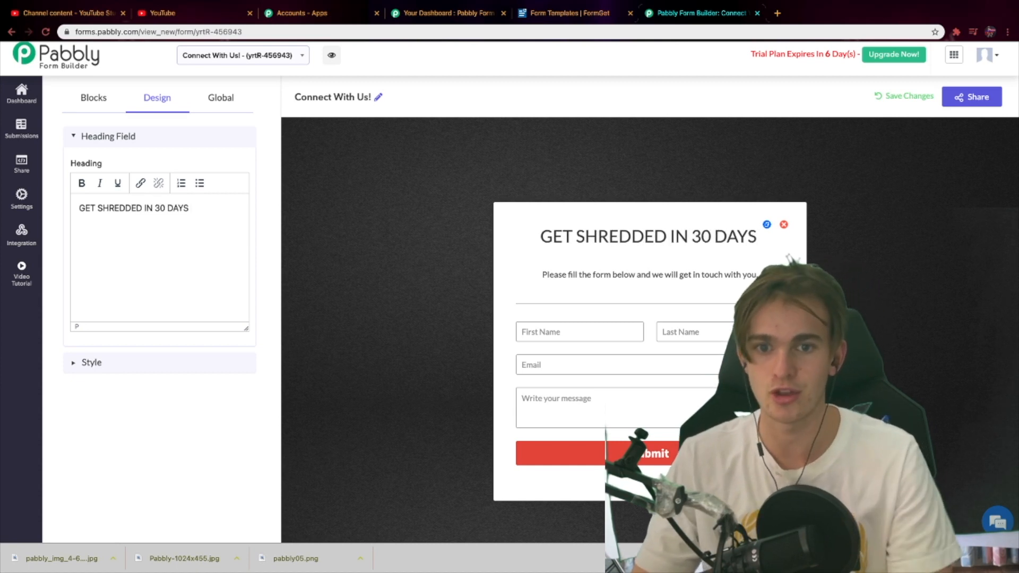
Look through the form's design options, the available field blocks and the global layout settings
{"action": "left_click", "coordinate": [575, 277]}
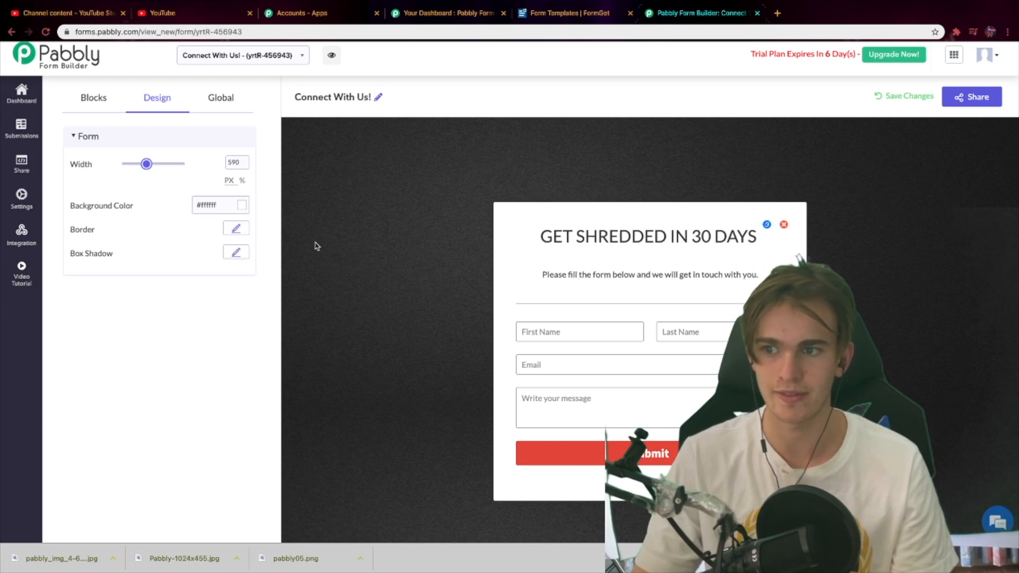
{"action": "left_click", "coordinate": [395, 208]}
{"action": "left_click", "coordinate": [88, 97]}
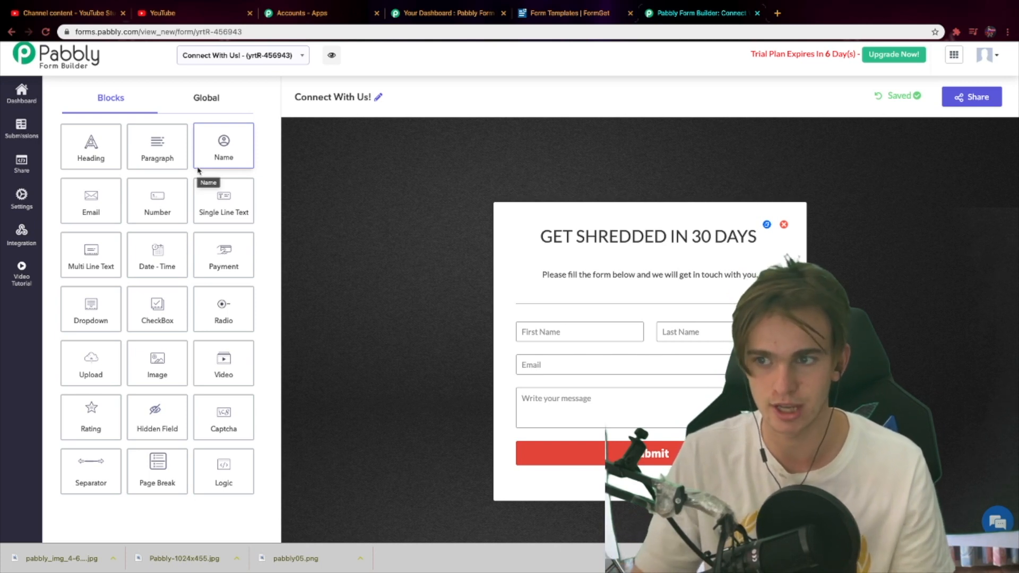
{"action": "left_click", "coordinate": [499, 241]}
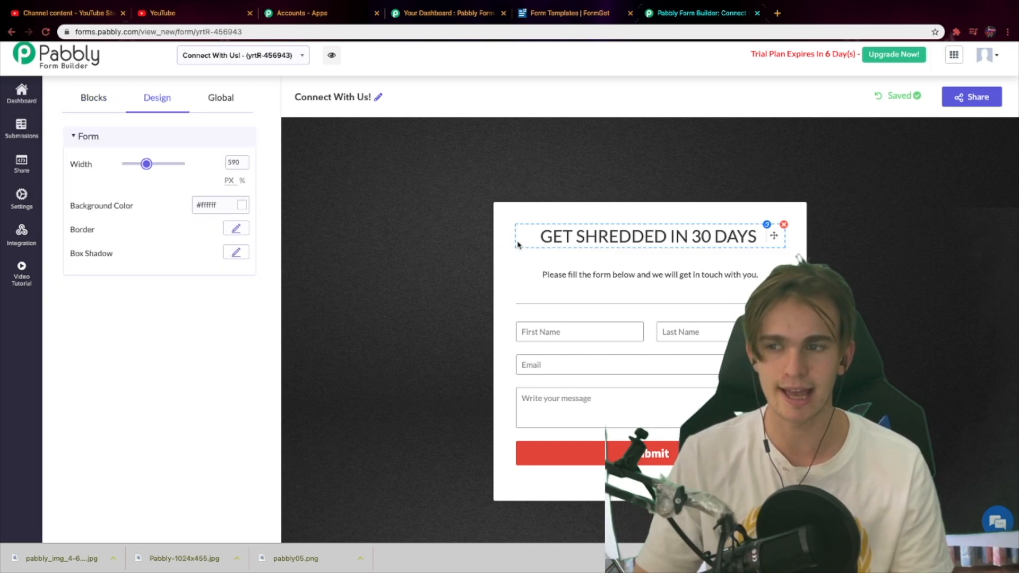
{"action": "left_click", "coordinate": [519, 241]}
{"action": "left_click", "coordinate": [513, 244]}
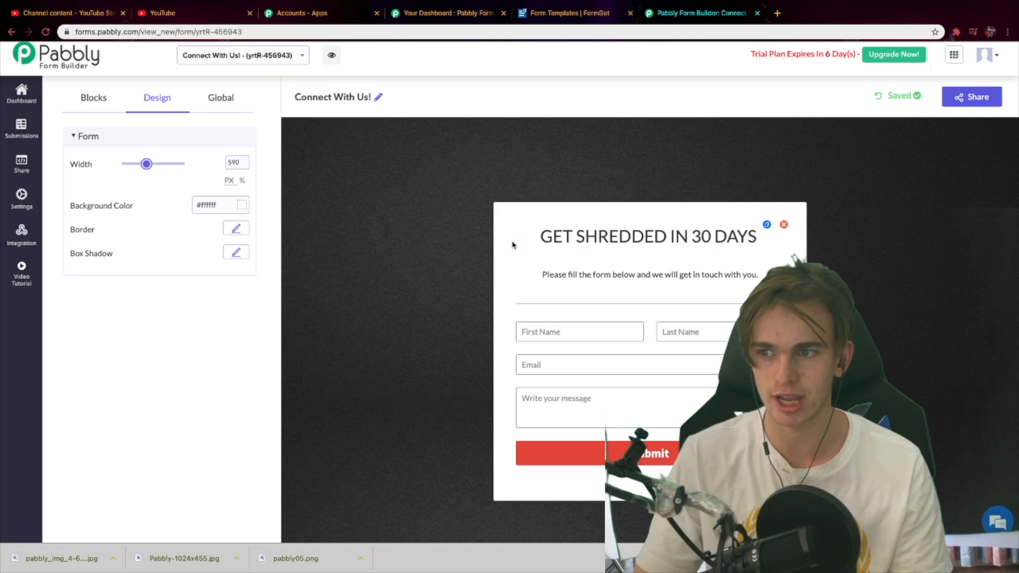
{"action": "left_click", "coordinate": [217, 98]}
{"action": "left_click", "coordinate": [105, 165]}
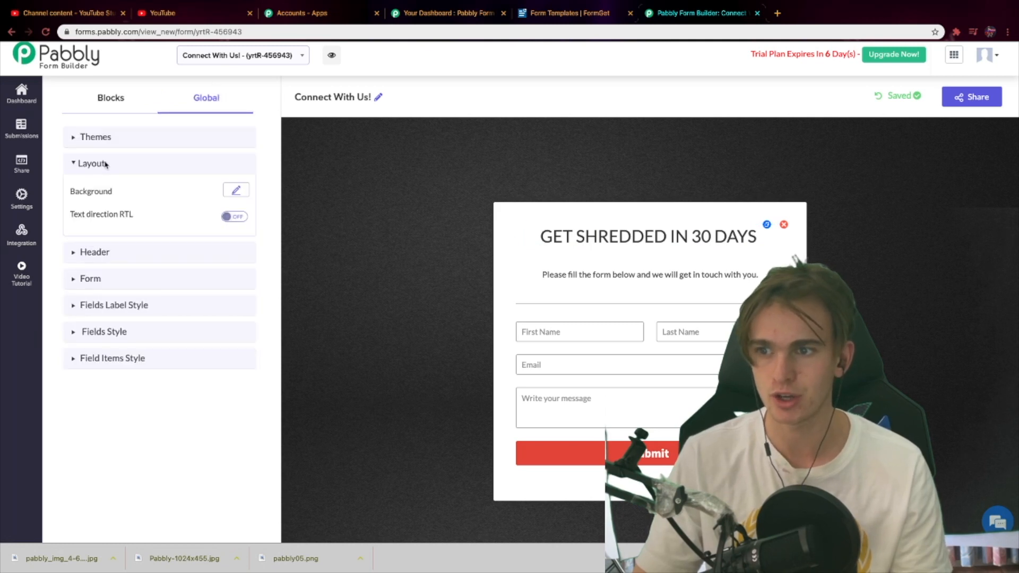
Set the form's background color to black (#000000) in the global form settings
{"action": "left_click", "coordinate": [234, 192]}
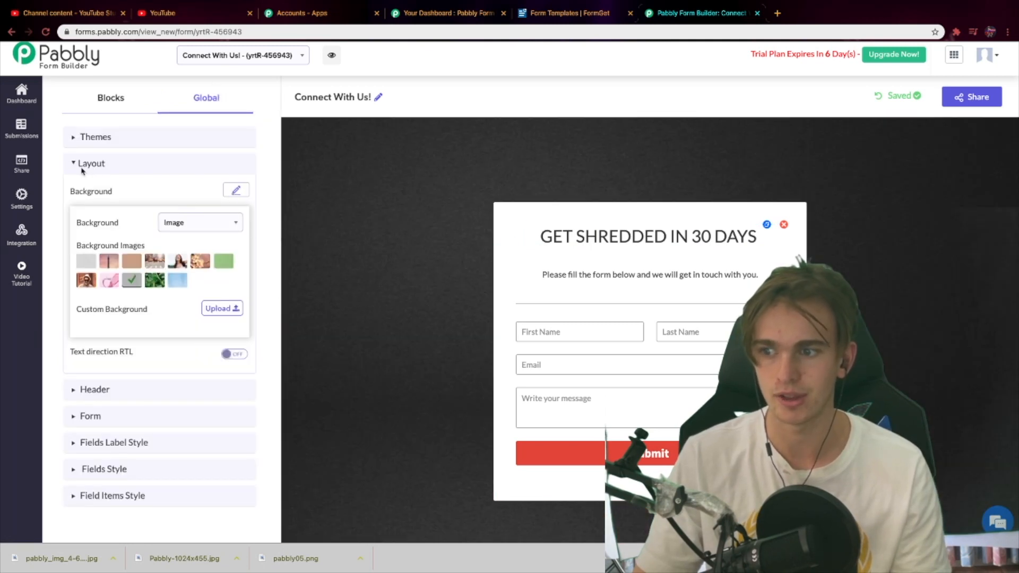
{"action": "left_click", "coordinate": [89, 416]}
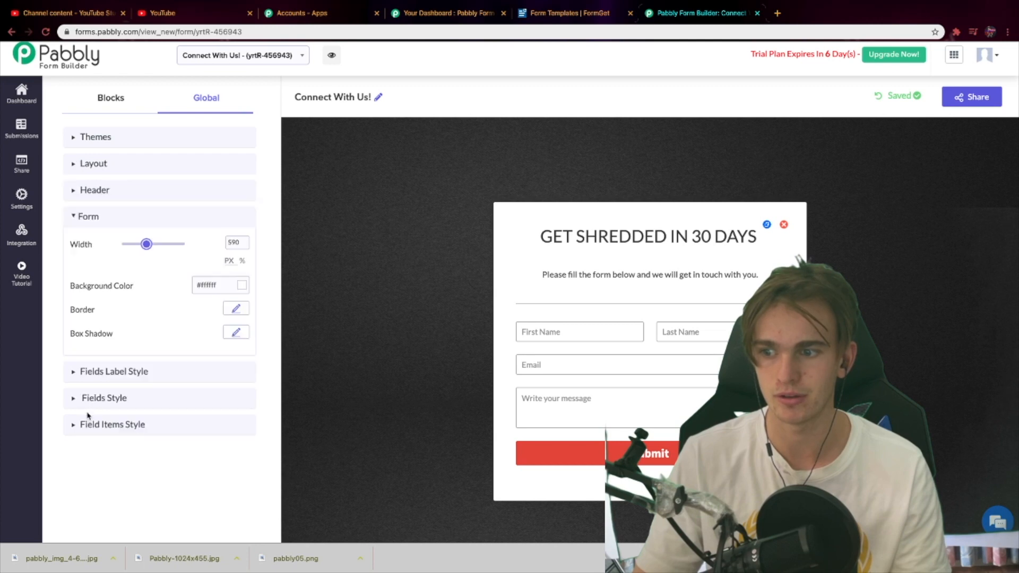
{"action": "left_click", "coordinate": [240, 285]}
{"action": "left_click_drag", "start_coordinate": [191, 325], "coordinate": [123, 393]}
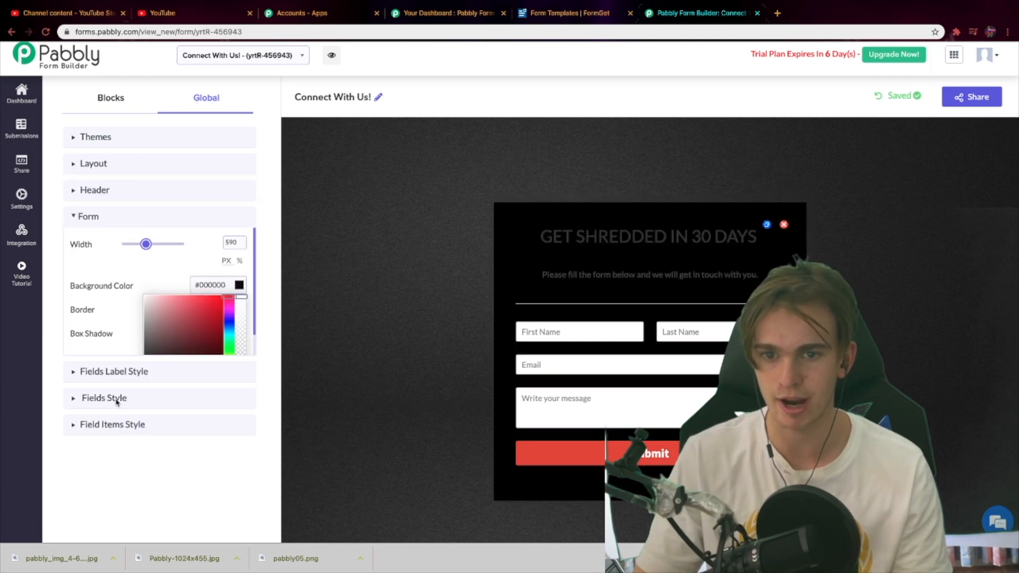
{"action": "left_click", "coordinate": [238, 431]}
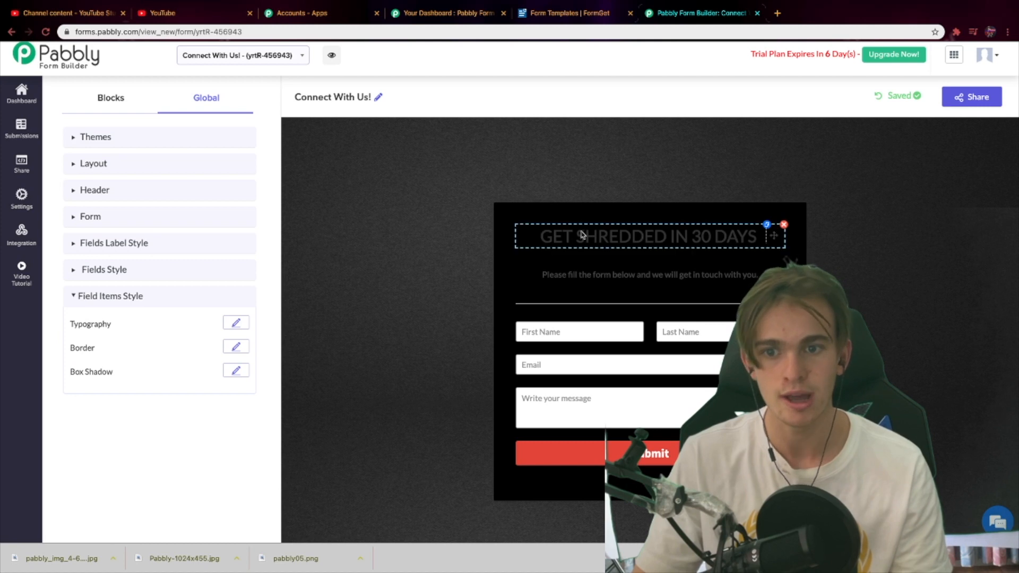
Change the font color of the "GET SHREDDED IN 30 DAYS" heading to white in its typography settings
{"action": "left_click", "coordinate": [645, 235]}
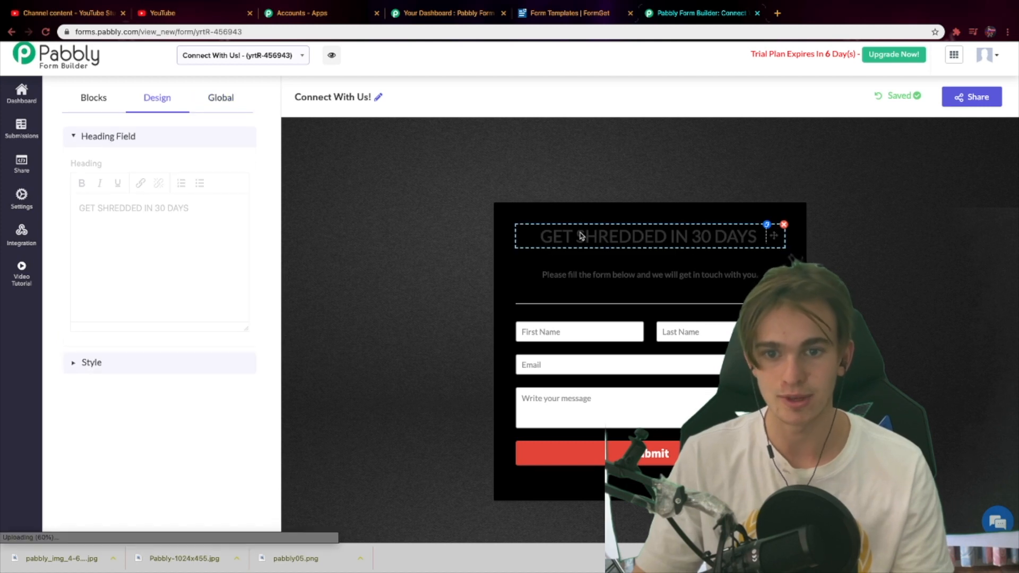
{"action": "left_click", "coordinate": [88, 362]}
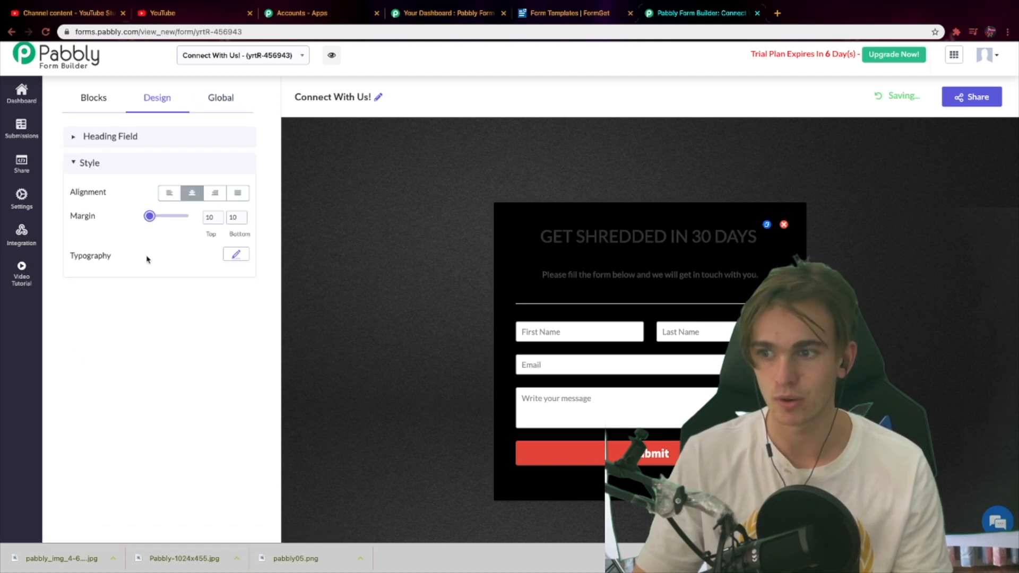
{"action": "left_click", "coordinate": [236, 255]}
{"action": "left_click", "coordinate": [233, 359]}
{"action": "left_click_drag", "start_coordinate": [195, 404], "coordinate": [120, 329]}
Set the font color of the paragraph below the heading to white (#ffffff)
{"action": "left_click", "coordinate": [607, 273]}
{"action": "left_click", "coordinate": [606, 274]}
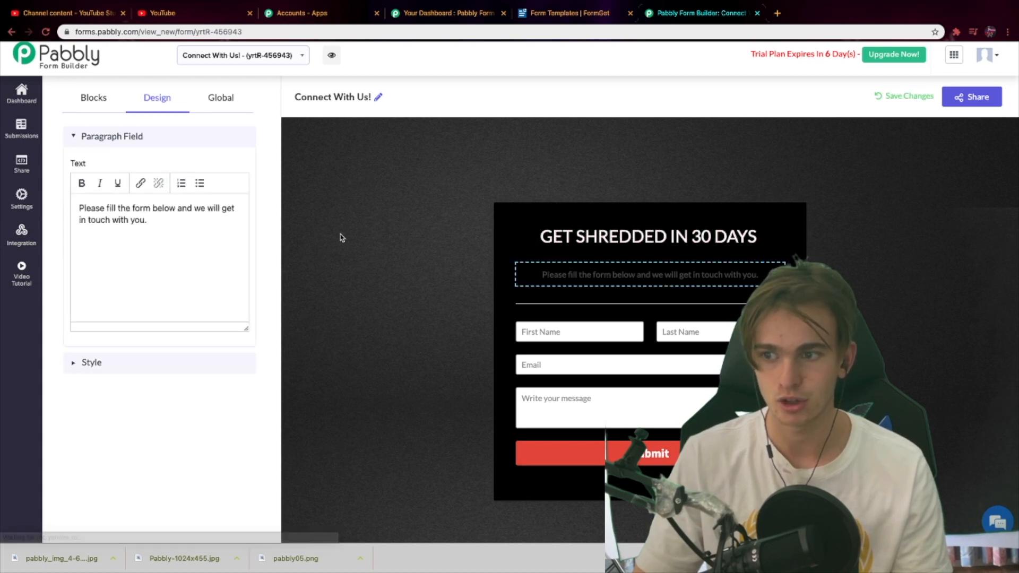
{"action": "left_click", "coordinate": [88, 363]}
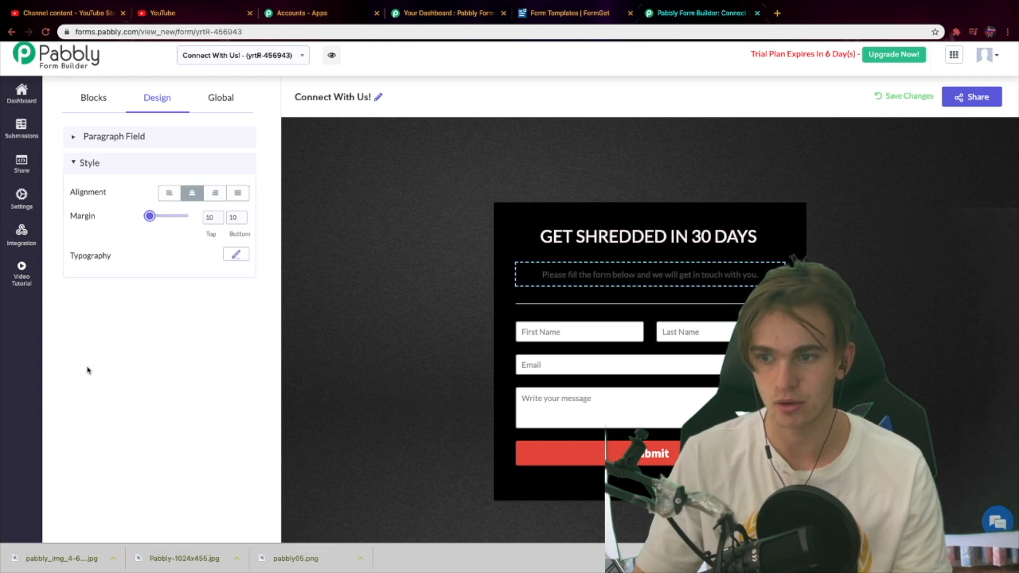
{"action": "left_click", "coordinate": [240, 258]}
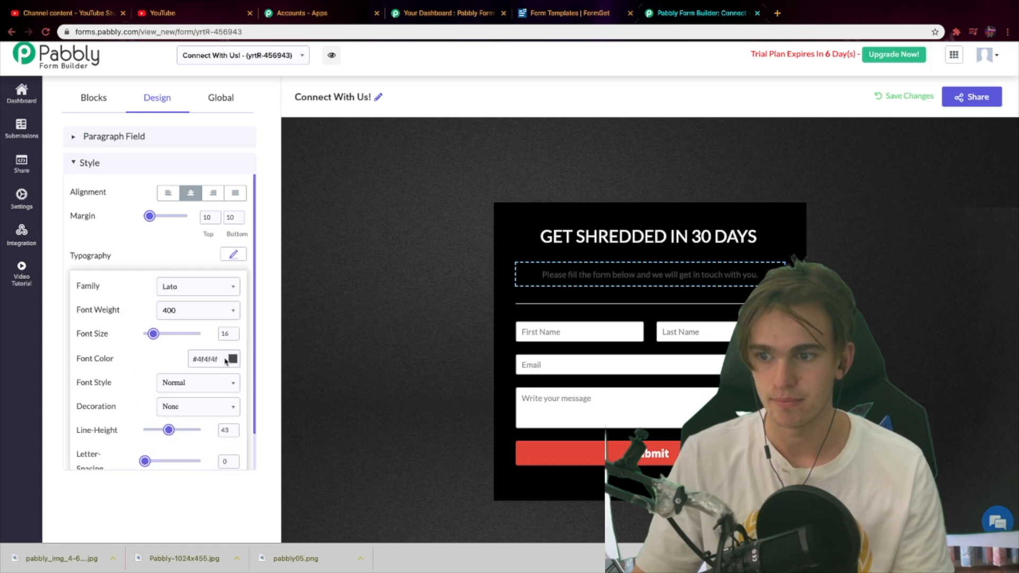
{"action": "left_click", "coordinate": [225, 362]}
{"action": "left_click_drag", "start_coordinate": [177, 413], "coordinate": [117, 317]}
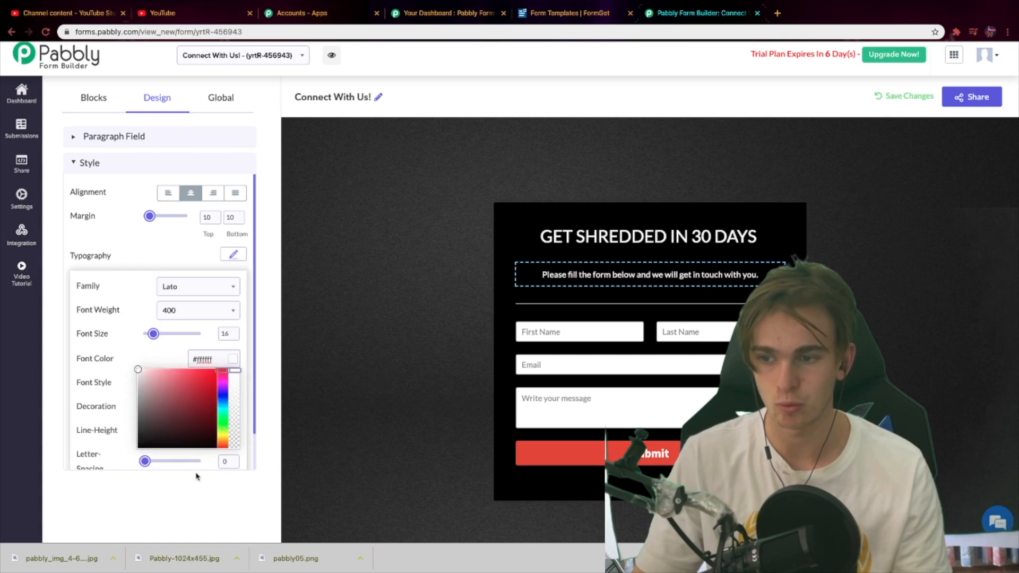
{"action": "left_click", "coordinate": [196, 520]}
Add a Video block between the heading and the paragraph
{"action": "left_click", "coordinate": [529, 220]}
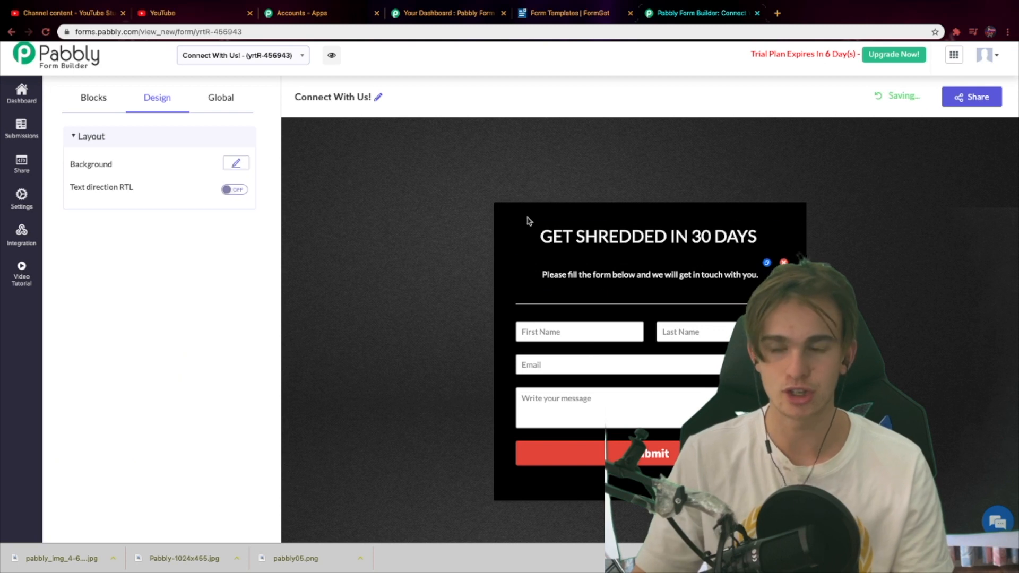
{"action": "left_click", "coordinate": [505, 246]}
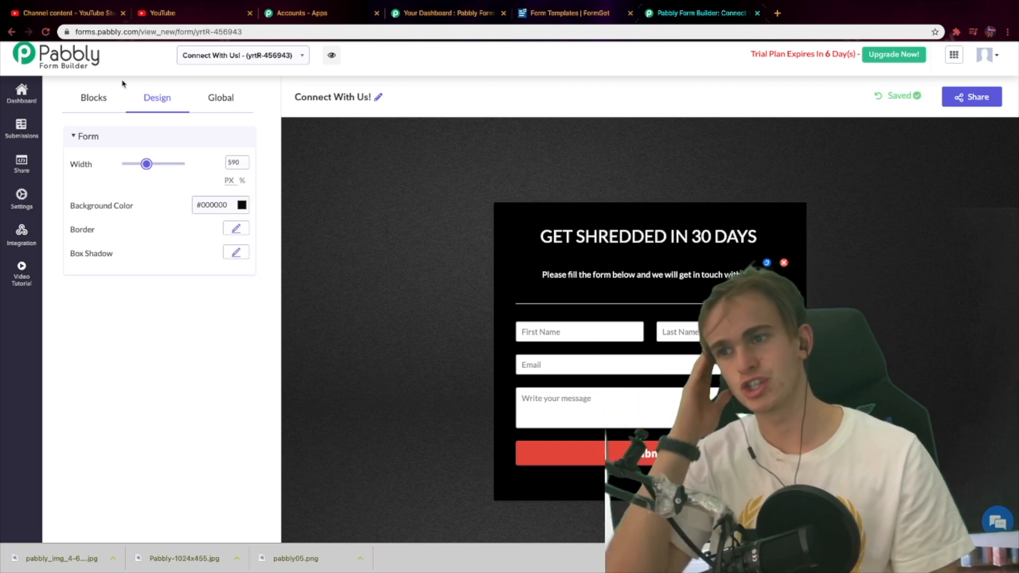
{"action": "left_click", "coordinate": [94, 98]}
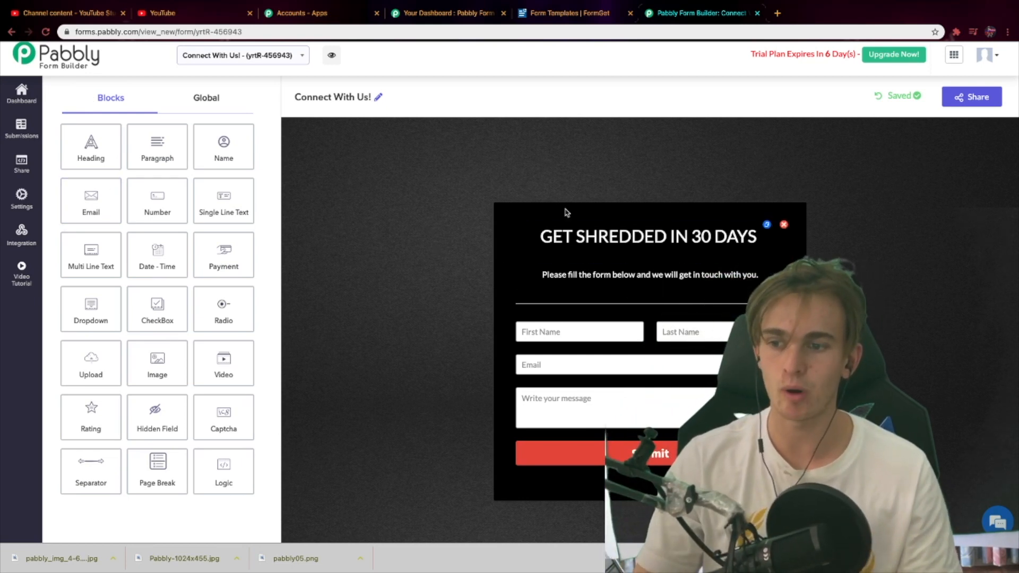
{"action": "left_click_drag", "start_coordinate": [222, 360], "coordinate": [638, 281]}
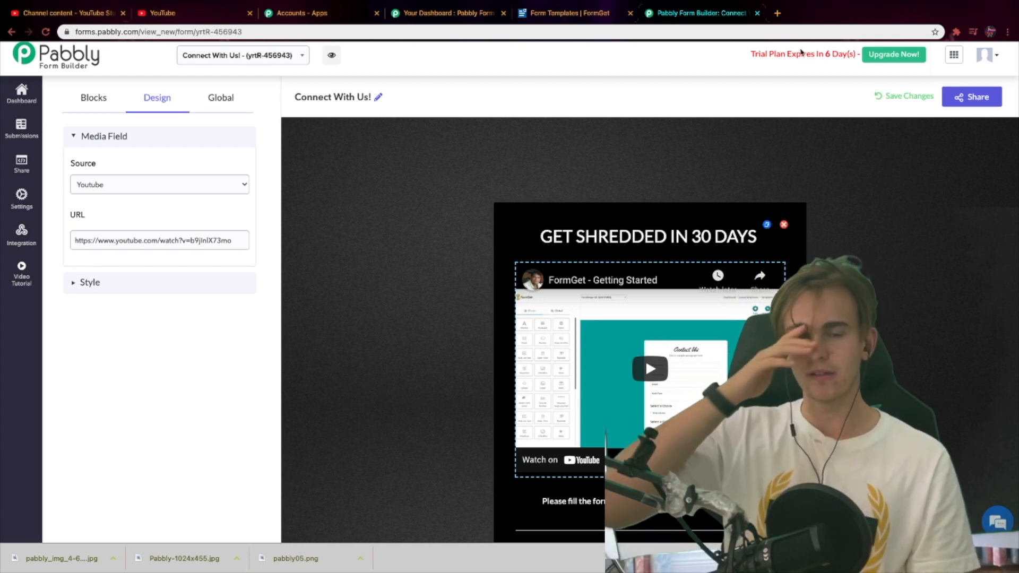
Open youtube.com in a new browser tab and search for "fitness motivation"
{"action": "left_click", "coordinate": [777, 12]}
{"action": "type", "text": "youtube.com"}
{"action": "key", "text": "Return"}
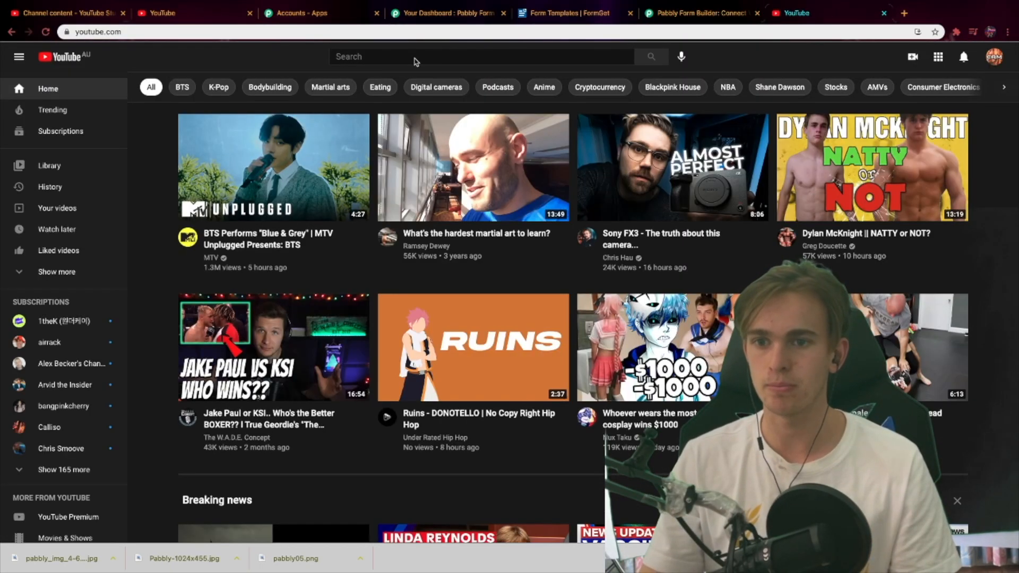
{"action": "left_click", "coordinate": [415, 58]}
{"action": "type", "text": "fitnes"}
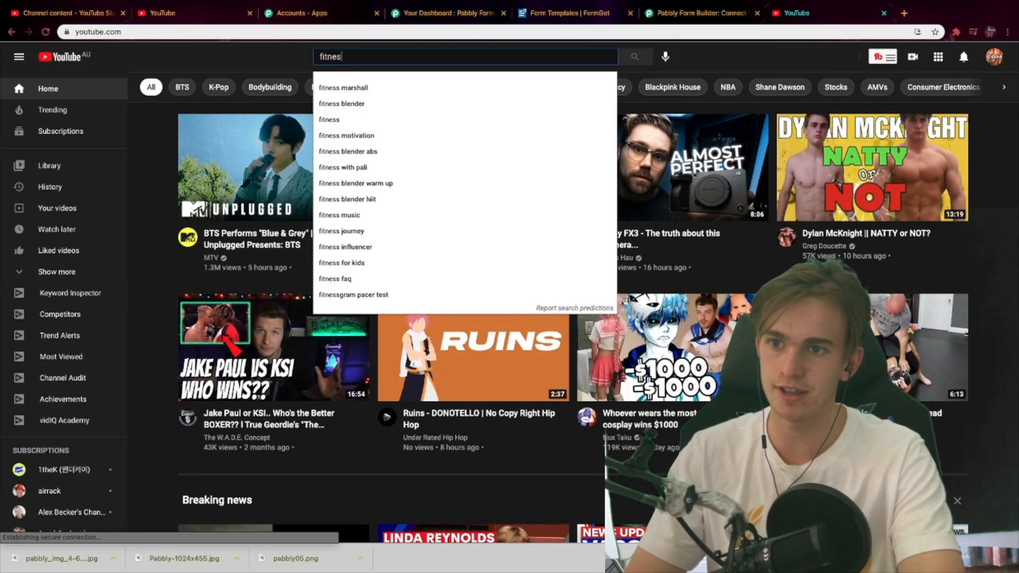
{"action": "type", "text": "s motivation"}
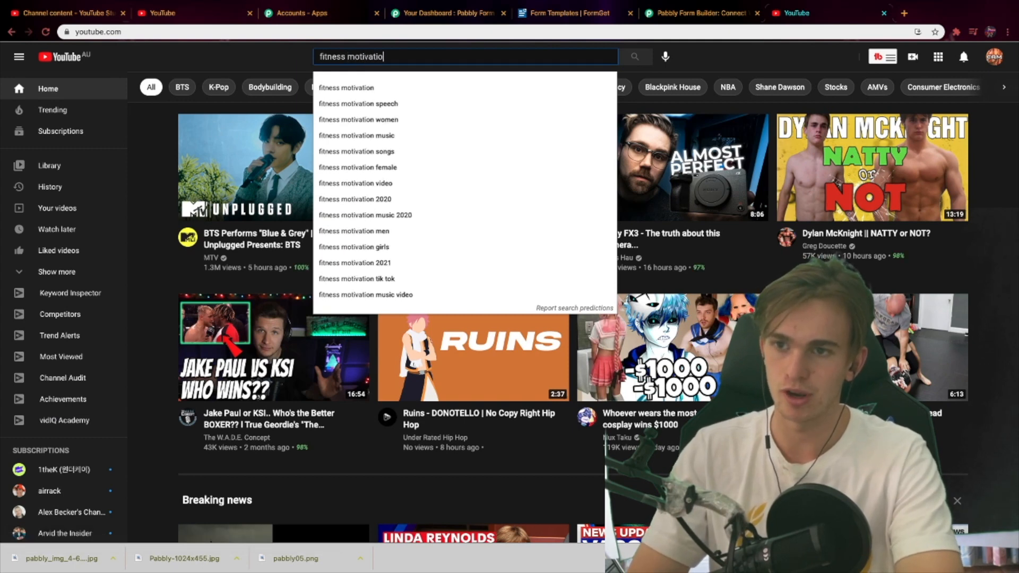
{"action": "key", "text": "Return"}
Copy the link of the "DON'T QUIT - Motivational Workout Speech 2020" video and set it as the form video block's URL
{"action": "right_click", "coordinate": [414, 161]}
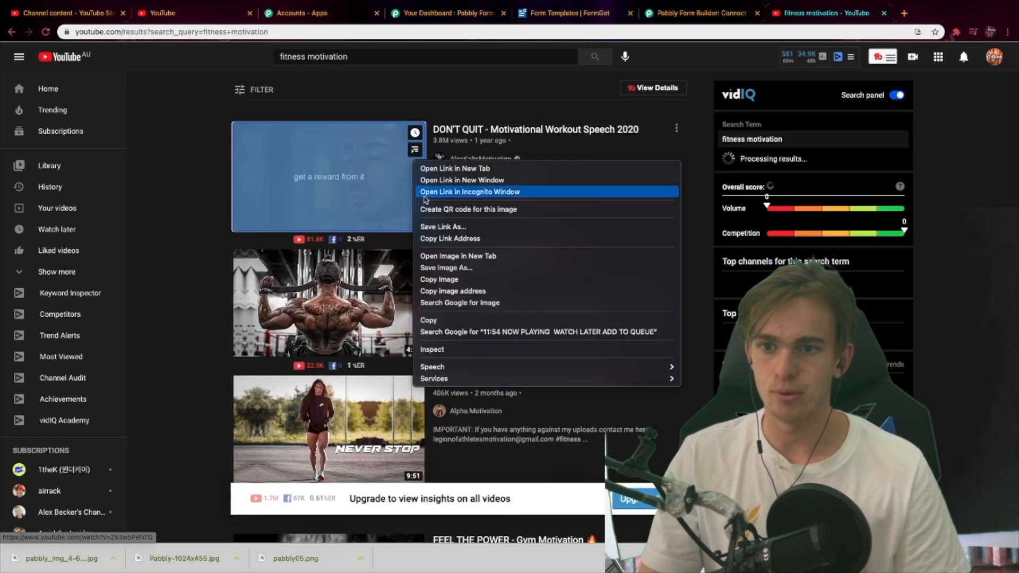
{"action": "left_click", "coordinate": [433, 237]}
{"action": "left_click", "coordinate": [687, 14]}
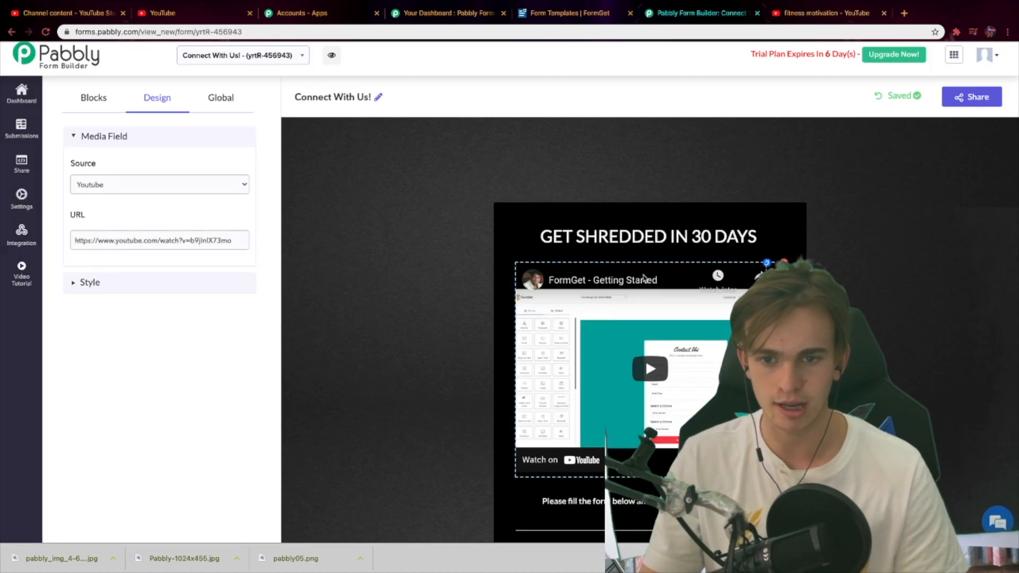
{"action": "left_click", "coordinate": [172, 245]}
{"action": "key", "text": "ctrl+a"}
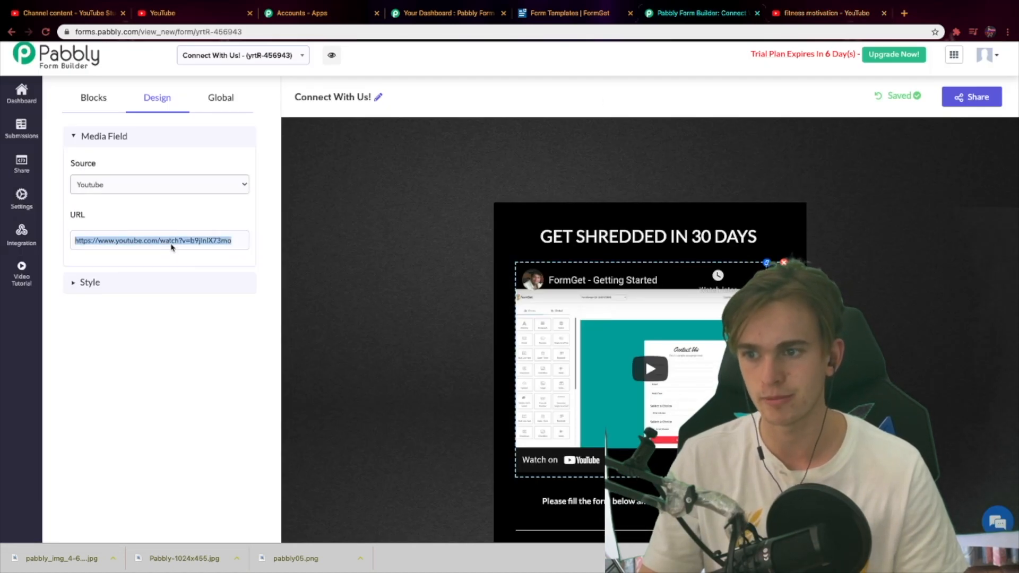
{"action": "key", "text": "ctrl+v"}
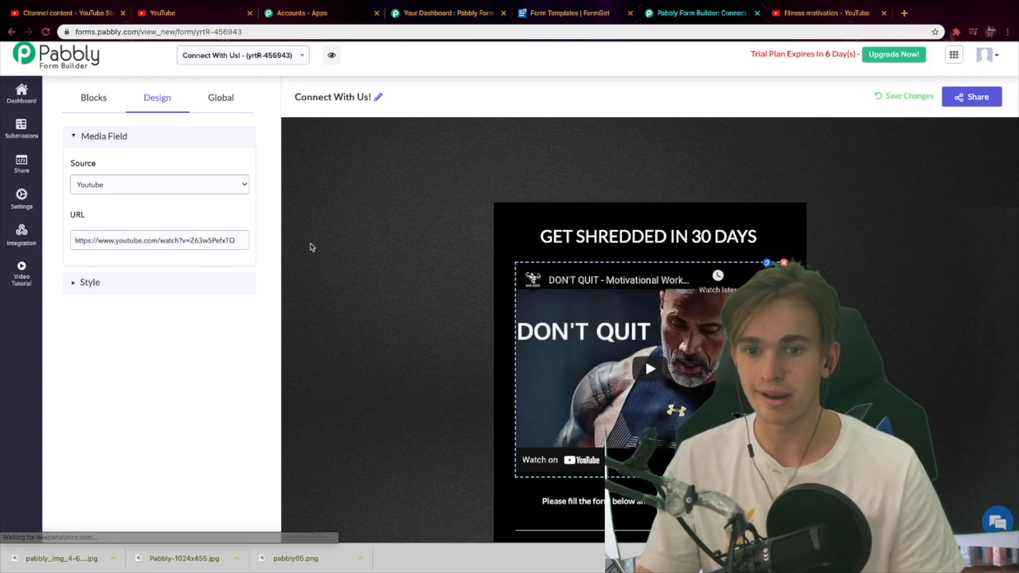
{"action": "left_click", "coordinate": [789, 197]}
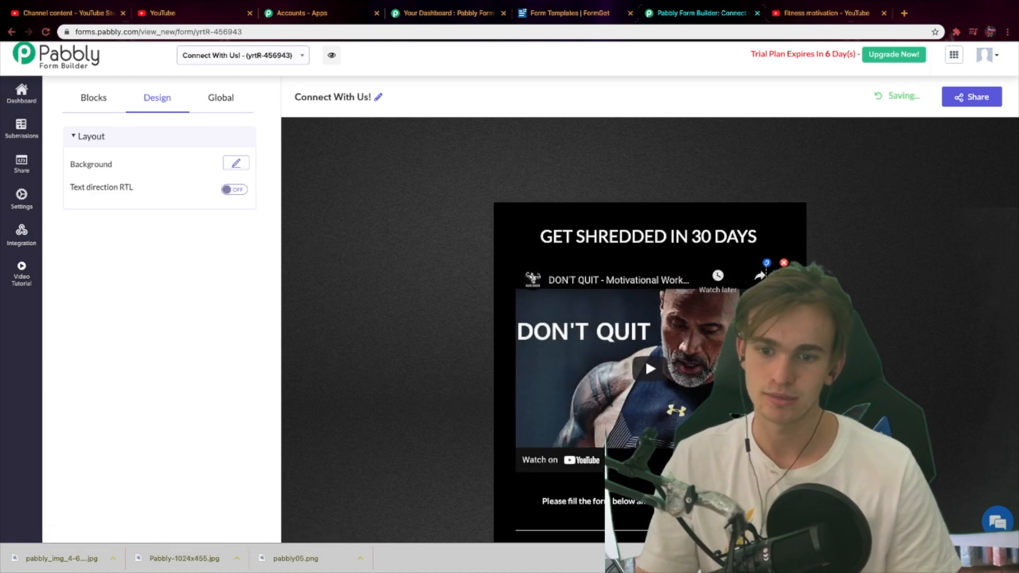
Review the form from the heading and video down to the Submit button, and check the First Name field's settings
{"action": "scroll", "coordinate": [680, 301], "scroll_direction": "down", "scroll_amount": 5}
{"action": "scroll", "coordinate": [629, 344], "scroll_direction": "up", "scroll_amount": 2}
{"action": "scroll", "coordinate": [629, 344], "scroll_direction": "down", "scroll_amount": 3}
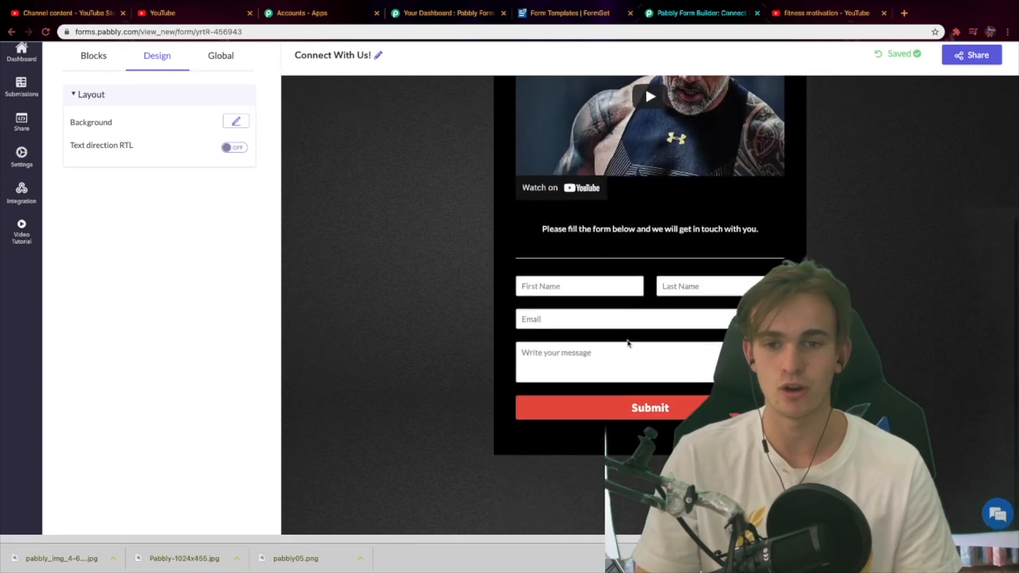
{"action": "scroll", "coordinate": [629, 341], "scroll_direction": "up", "scroll_amount": 5}
{"action": "scroll", "coordinate": [645, 367], "scroll_direction": "down", "scroll_amount": 1}
{"action": "scroll", "coordinate": [685, 407], "scroll_direction": "up", "scroll_amount": 1}
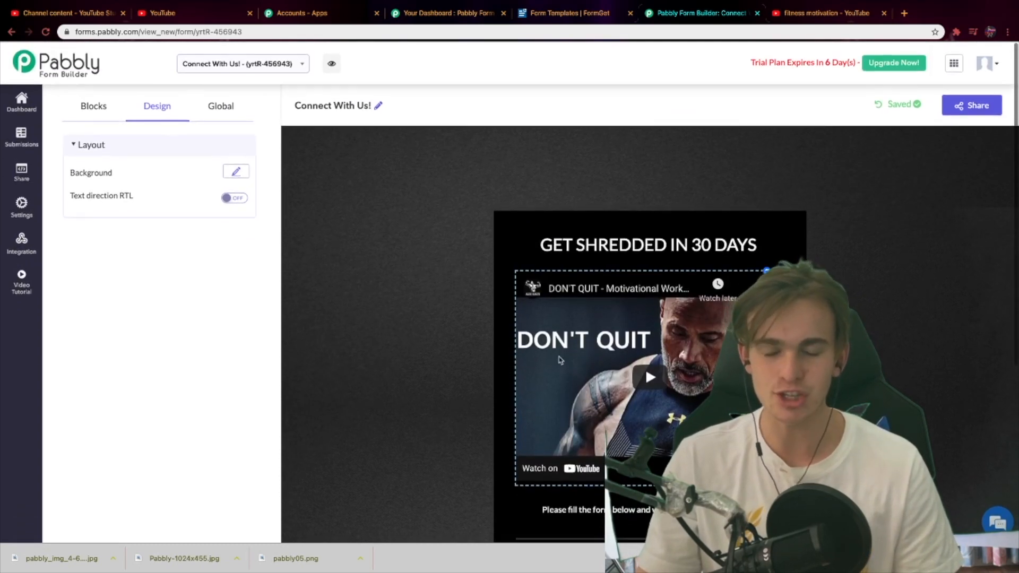
{"action": "scroll", "coordinate": [646, 361], "scroll_direction": "down", "scroll_amount": 1}
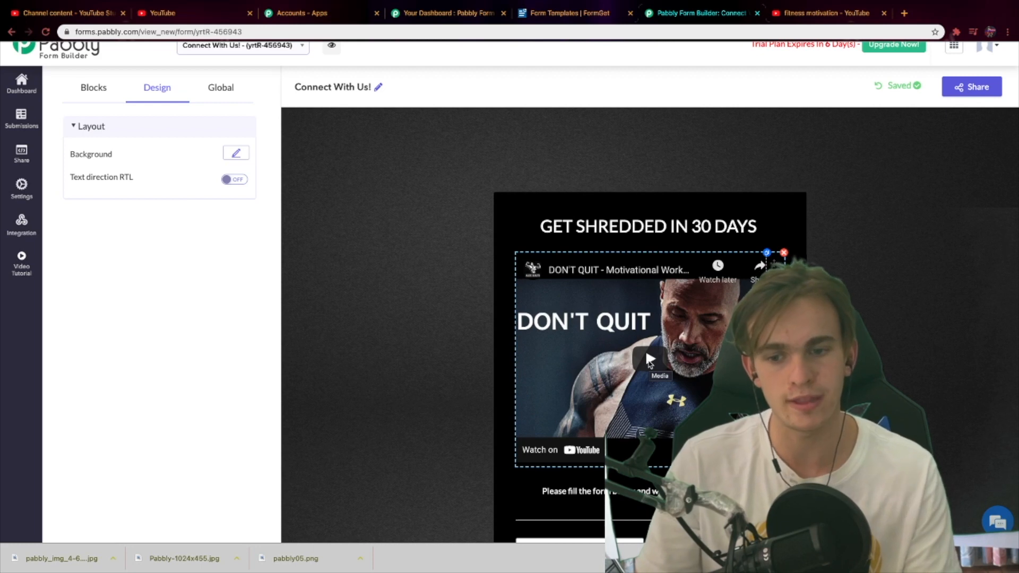
{"action": "scroll", "coordinate": [648, 362], "scroll_direction": "down", "scroll_amount": 3}
{"action": "scroll", "coordinate": [648, 361], "scroll_direction": "down", "scroll_amount": 2}
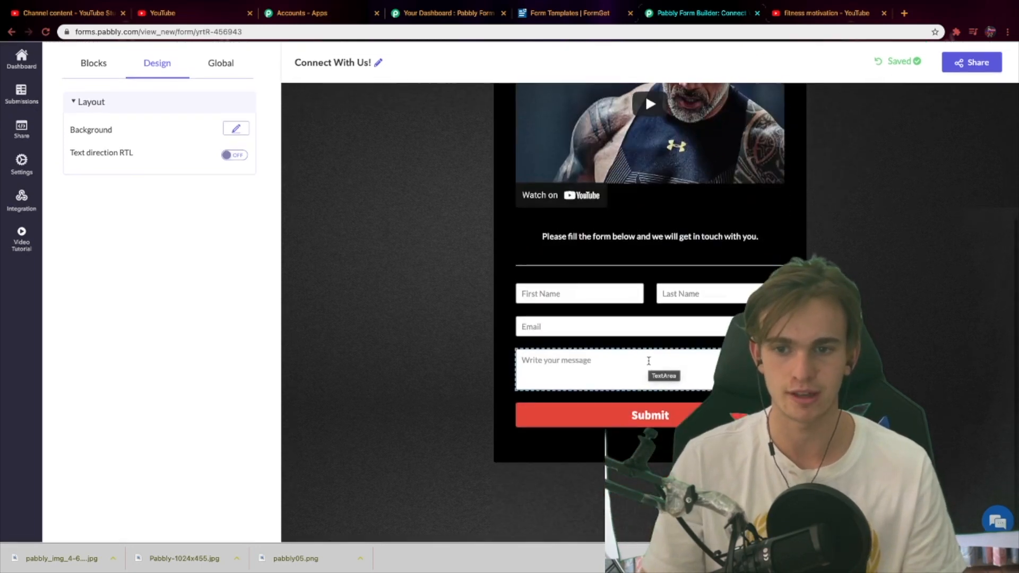
{"action": "scroll", "coordinate": [647, 364], "scroll_direction": "up", "scroll_amount": 1}
{"action": "left_click", "coordinate": [605, 306]}
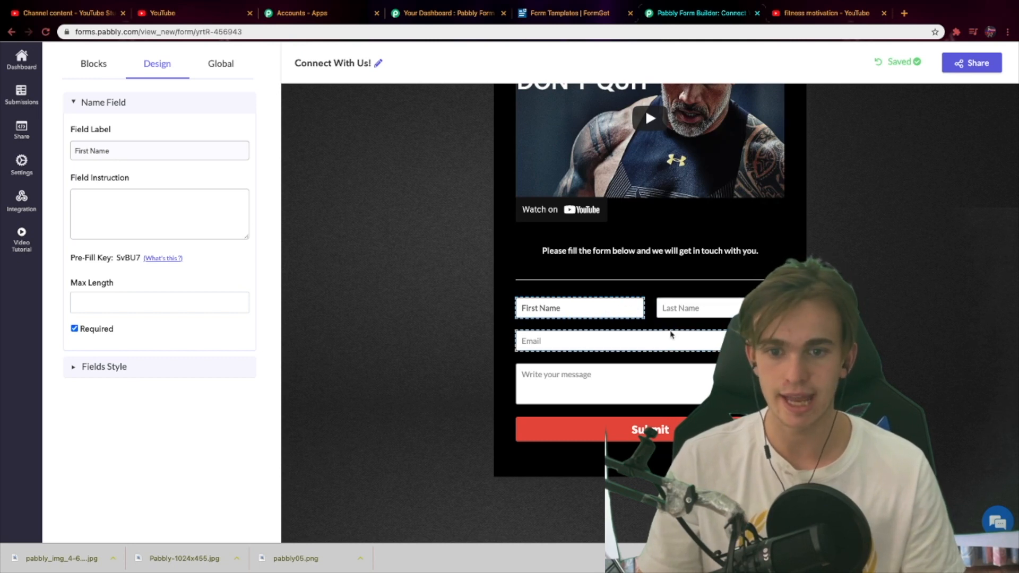
{"action": "left_click", "coordinate": [839, 345]}
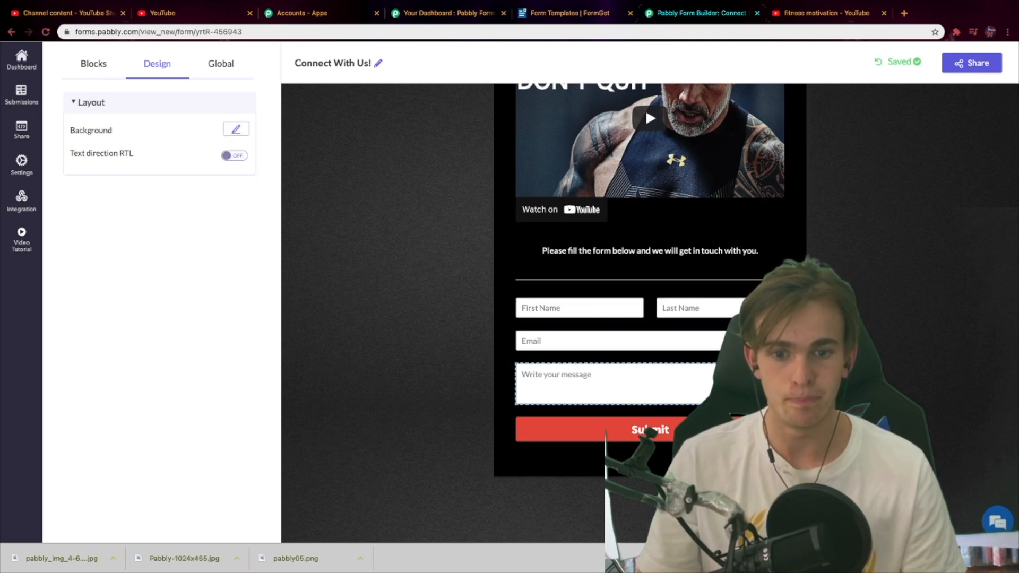
Delete the message box, the separator line and the Last Name, First Name and Email fields from the form
{"action": "left_click", "coordinate": [776, 373]}
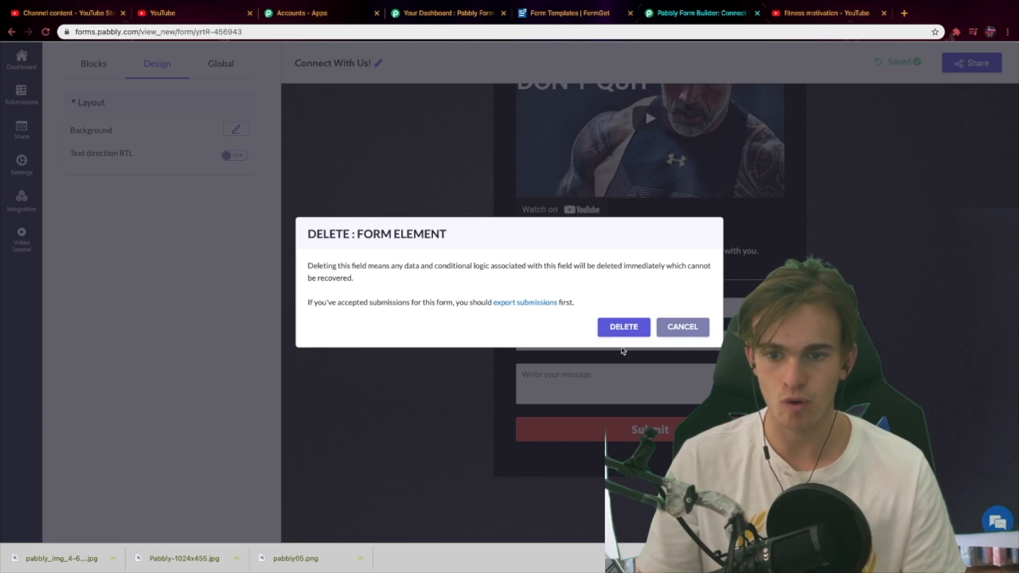
{"action": "left_click", "coordinate": [626, 326]}
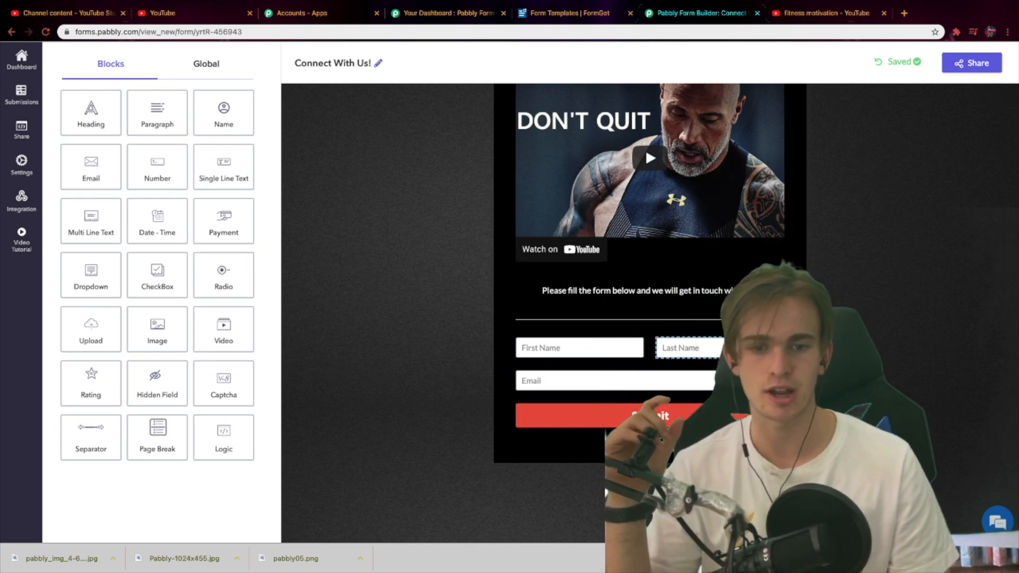
{"action": "left_click", "coordinate": [690, 347]}
{"action": "left_click", "coordinate": [622, 326]}
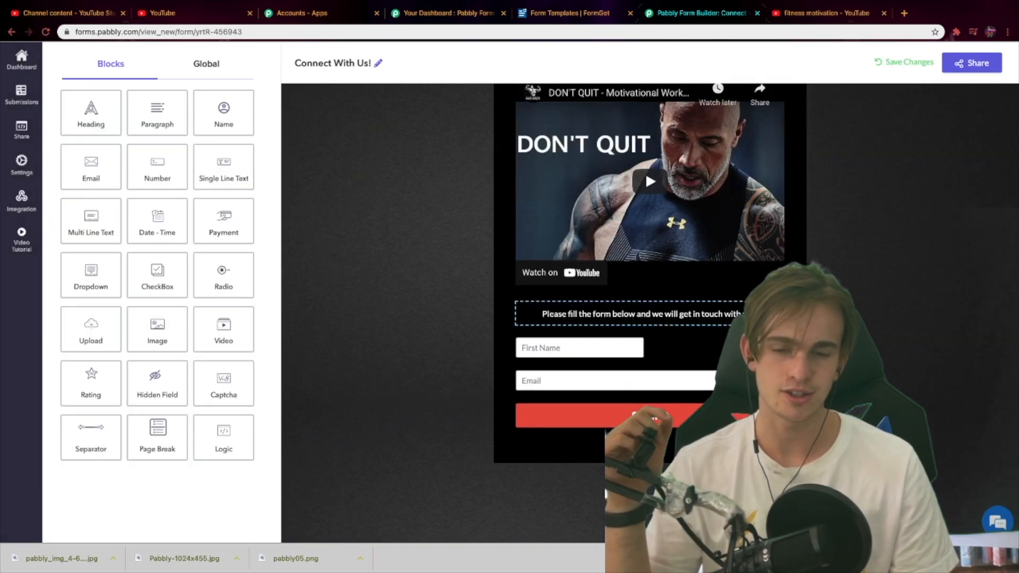
{"action": "left_click", "coordinate": [645, 343]}
{"action": "left_click", "coordinate": [637, 330]}
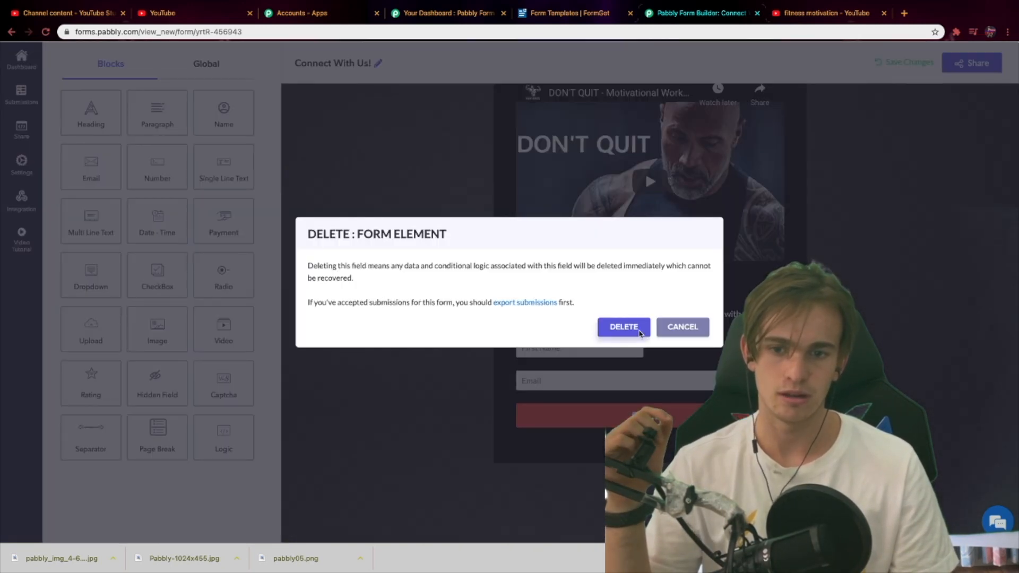
{"action": "left_click", "coordinate": [779, 375]}
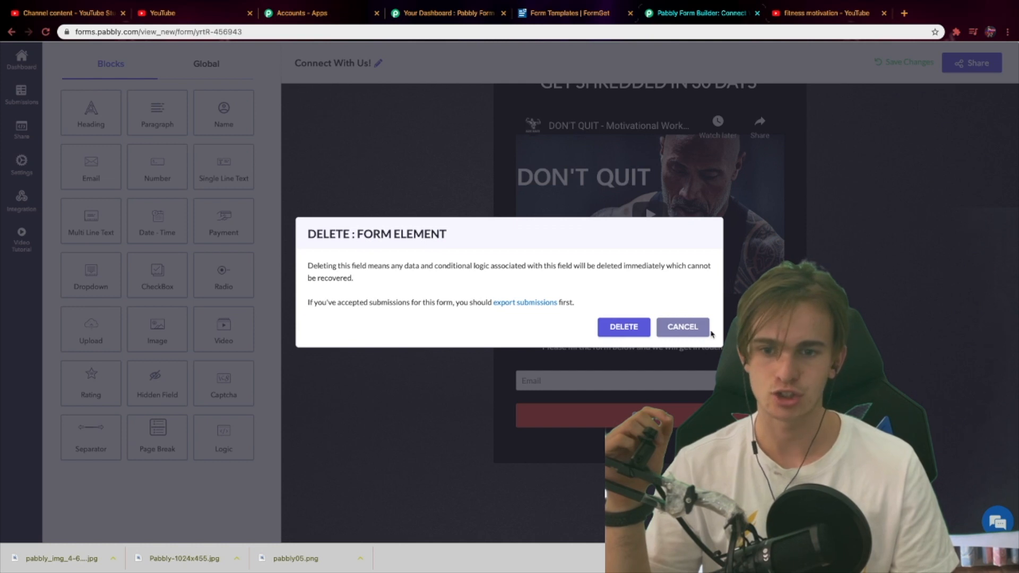
{"action": "left_click", "coordinate": [624, 327]}
Add a Separator block between the paragraph and the Submit button
{"action": "left_click_drag", "start_coordinate": [91, 439], "coordinate": [626, 380]}
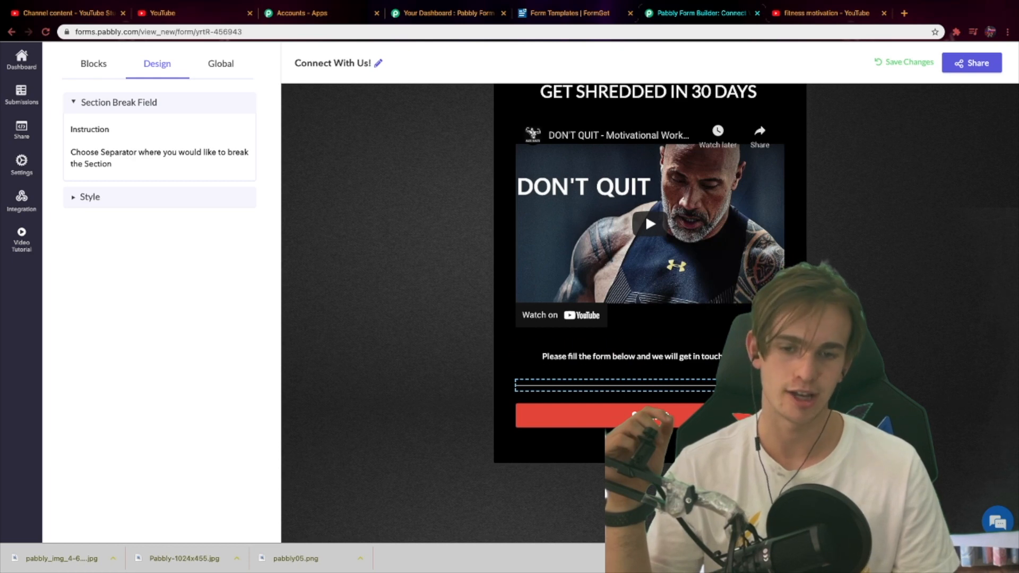
{"action": "left_click", "coordinate": [388, 291]}
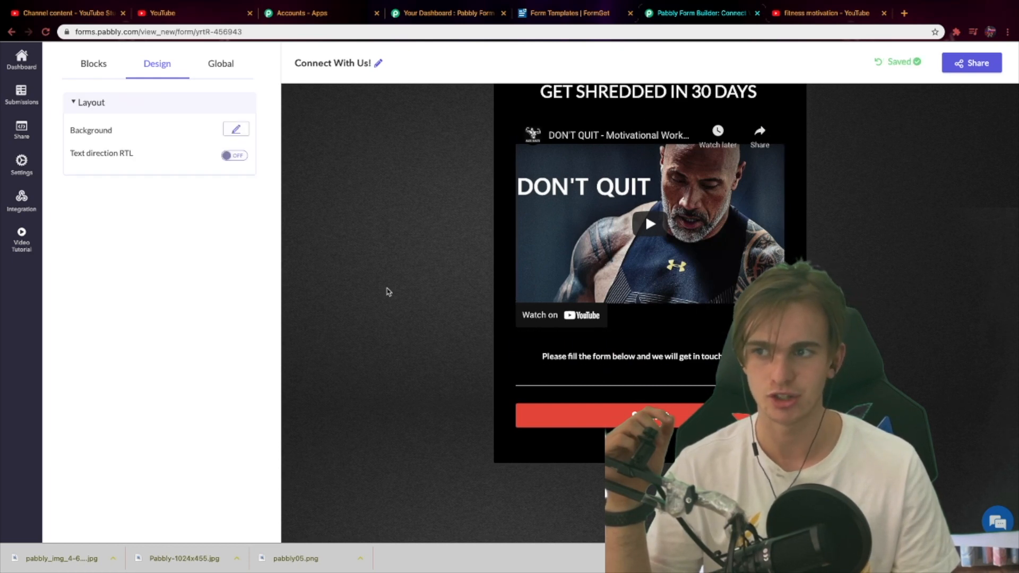
Try out a Paragraph block between the separator line and the Submit button, and delete it from the form
{"action": "left_click", "coordinate": [98, 64]}
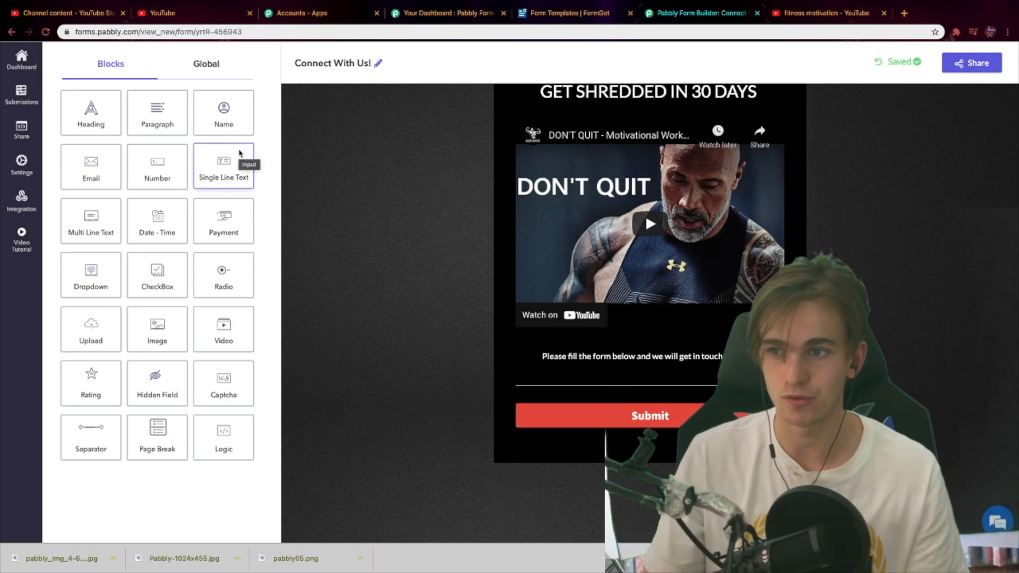
{"action": "left_click_drag", "start_coordinate": [157, 111], "coordinate": [602, 439]}
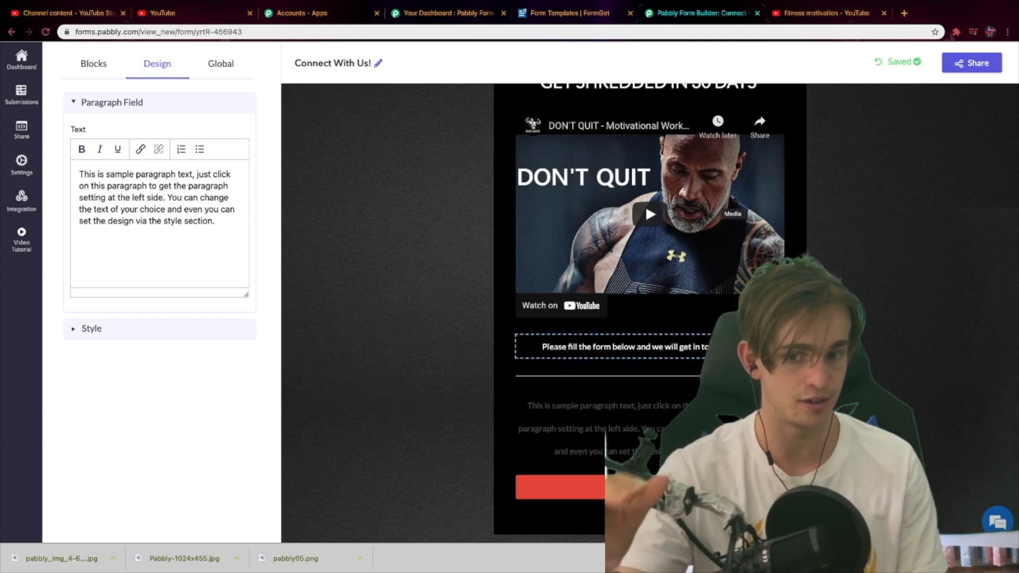
{"action": "left_click_drag", "start_coordinate": [708, 423], "coordinate": [703, 461]}
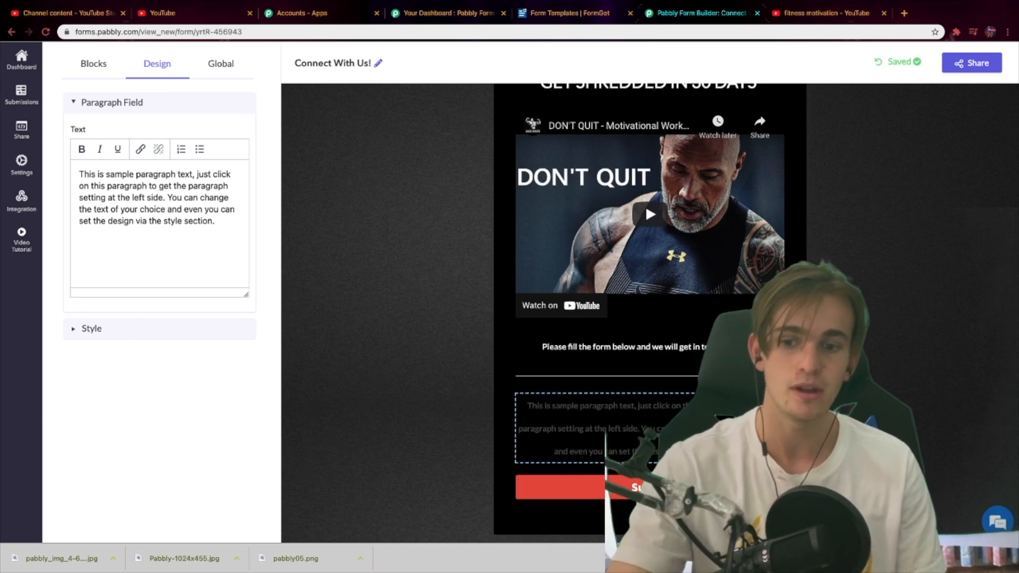
{"action": "left_click", "coordinate": [775, 402]}
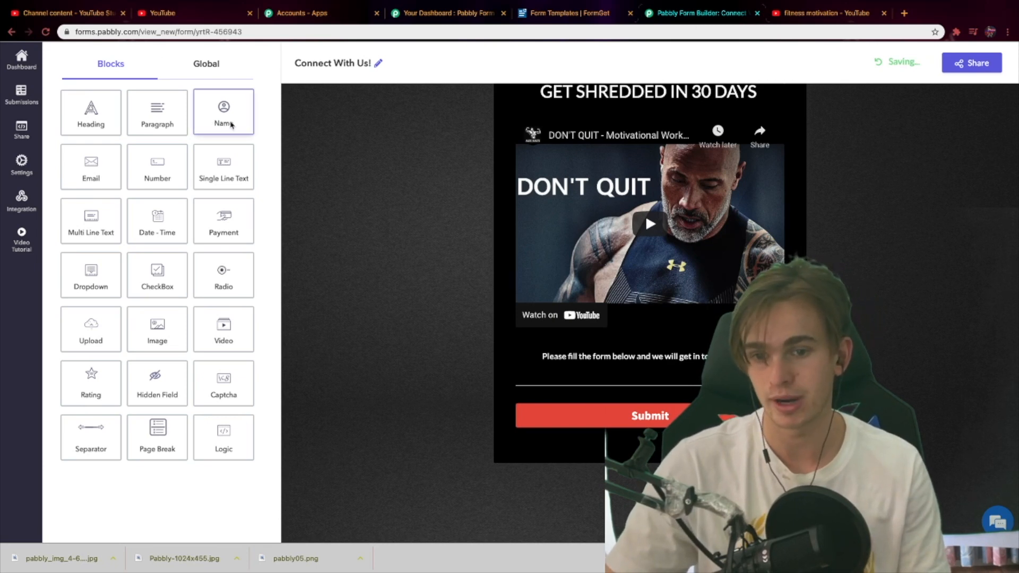
Add a Name block and an Email block between the separator line and the Submit button
{"action": "left_click_drag", "start_coordinate": [231, 124], "coordinate": [637, 425]}
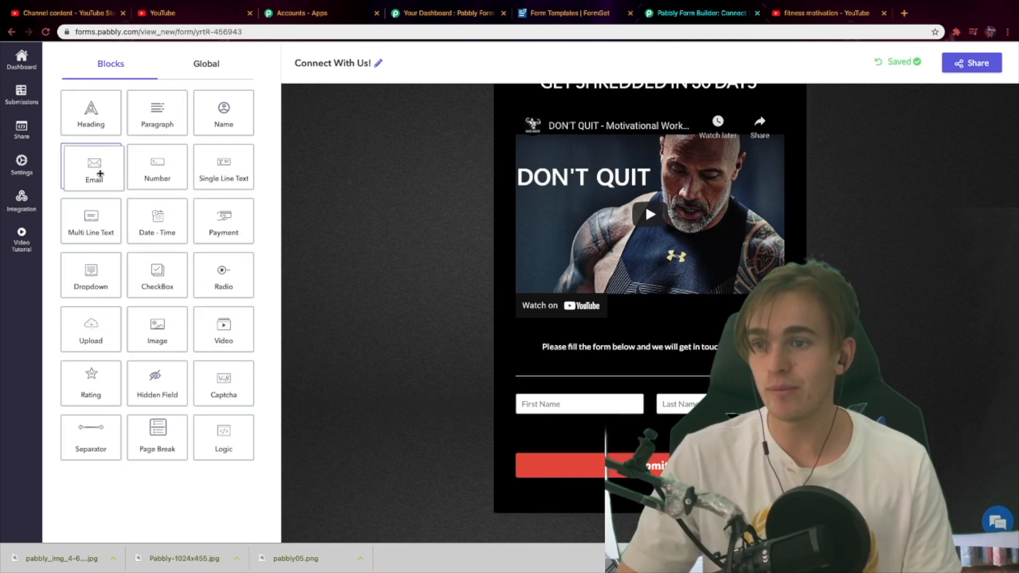
{"action": "left_click_drag", "start_coordinate": [98, 173], "coordinate": [613, 422]}
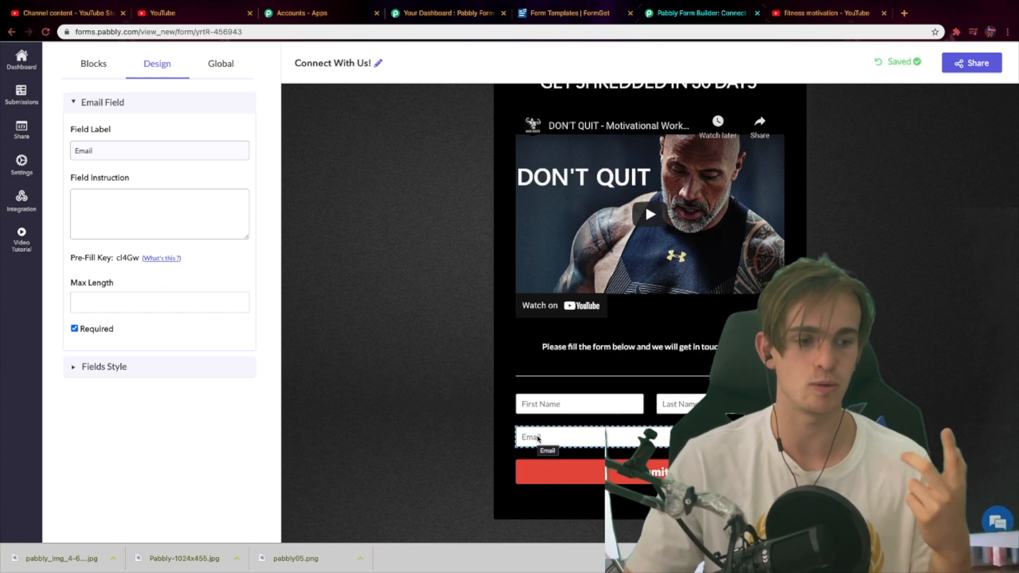
{"action": "left_click", "coordinate": [856, 227]}
Try out a Number block and a Date - Time block below the Email field, and delete the date field
{"action": "left_click", "coordinate": [97, 59]}
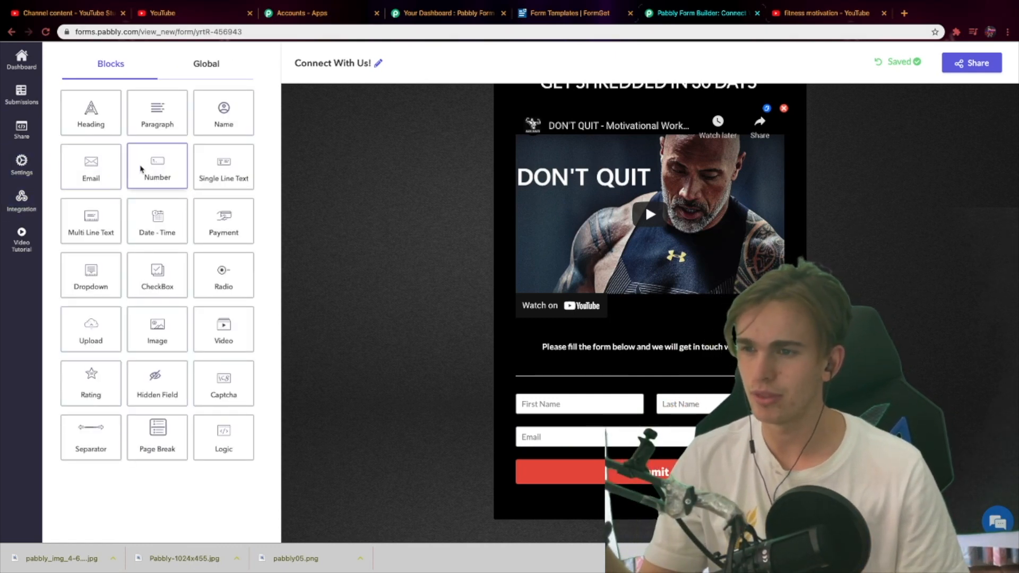
{"action": "left_click_drag", "start_coordinate": [140, 169], "coordinate": [610, 473]}
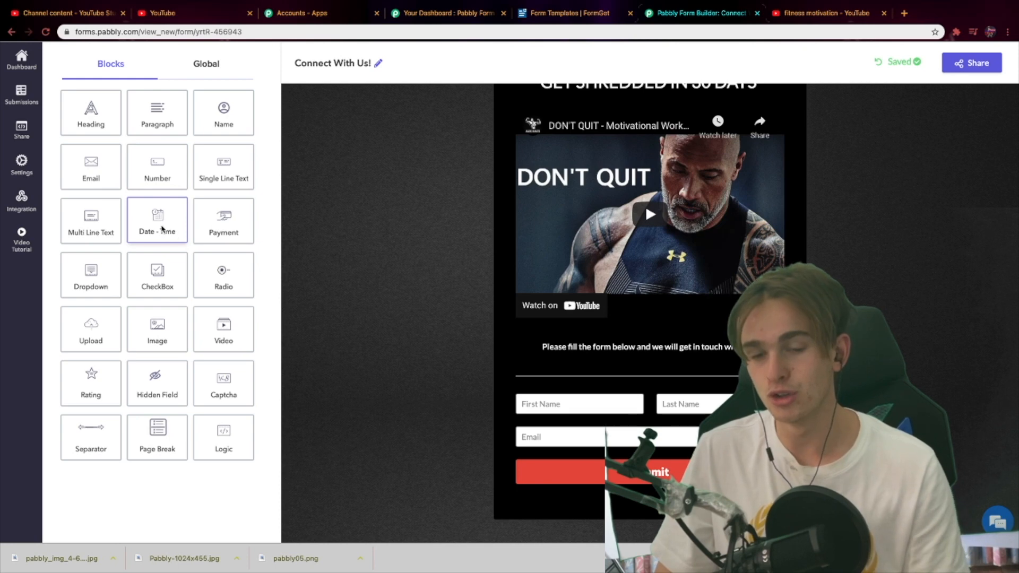
{"action": "mouse_move", "coordinate": [163, 228]}
{"action": "left_mouse_down"}
{"action": "mouse_move", "coordinate": [254, 321]}
{"action": "mouse_move", "coordinate": [626, 403]}
{"action": "mouse_move", "coordinate": [629, 394]}
{"action": "mouse_move", "coordinate": [352, 380]}
{"action": "mouse_move", "coordinate": [171, 260]}
{"action": "mouse_move", "coordinate": [168, 228]}
{"action": "left_mouse_up"}
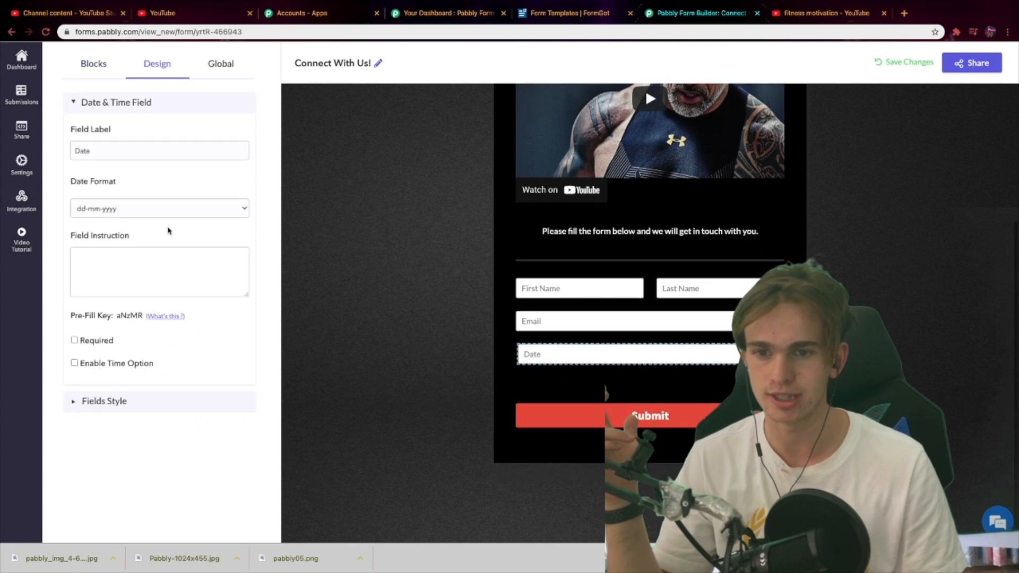
{"action": "left_click", "coordinate": [770, 381]}
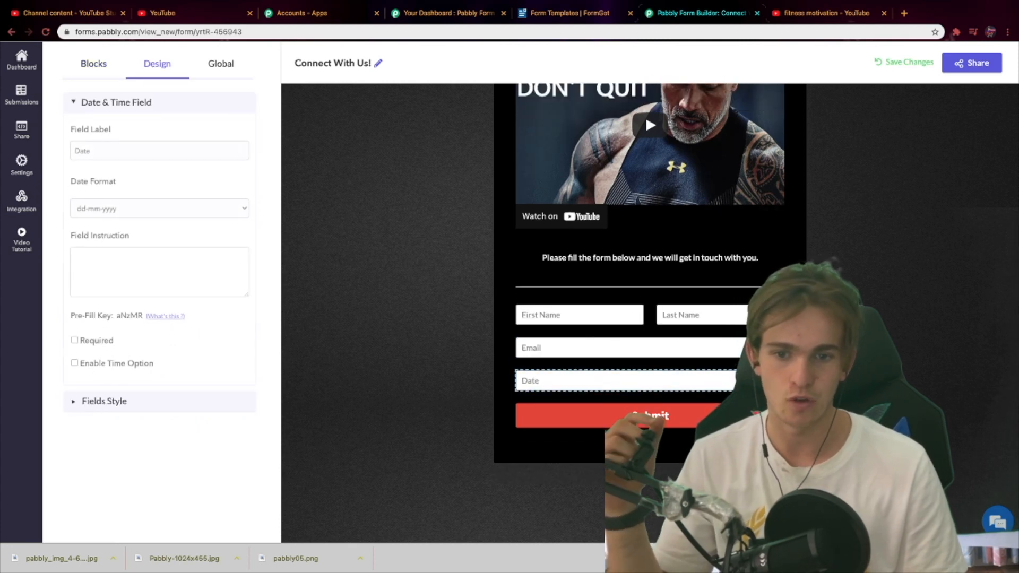
{"action": "left_click", "coordinate": [777, 380]}
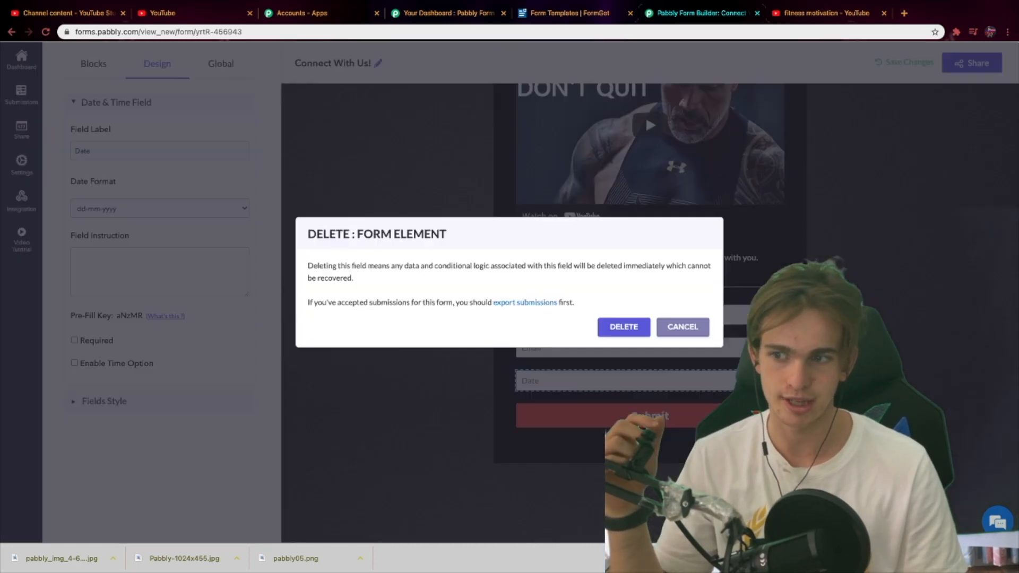
{"action": "left_click", "coordinate": [619, 328]}
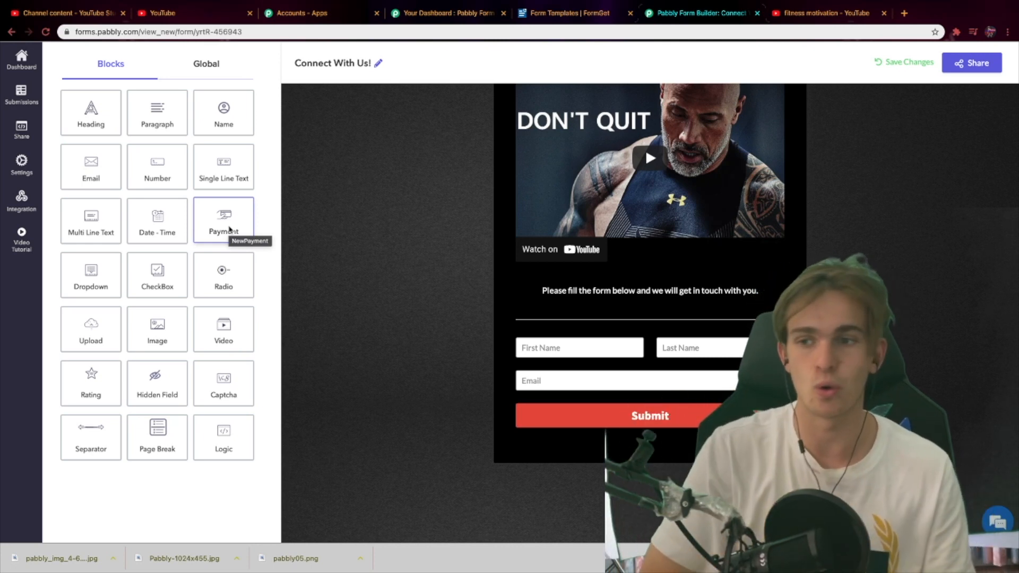
Try out a Payment block between the Email field and the Submit button, and delete it from the form
{"action": "left_click_drag", "start_coordinate": [229, 229], "coordinate": [598, 406]}
{"action": "scroll", "coordinate": [608, 437], "scroll_direction": "down", "scroll_amount": 1}
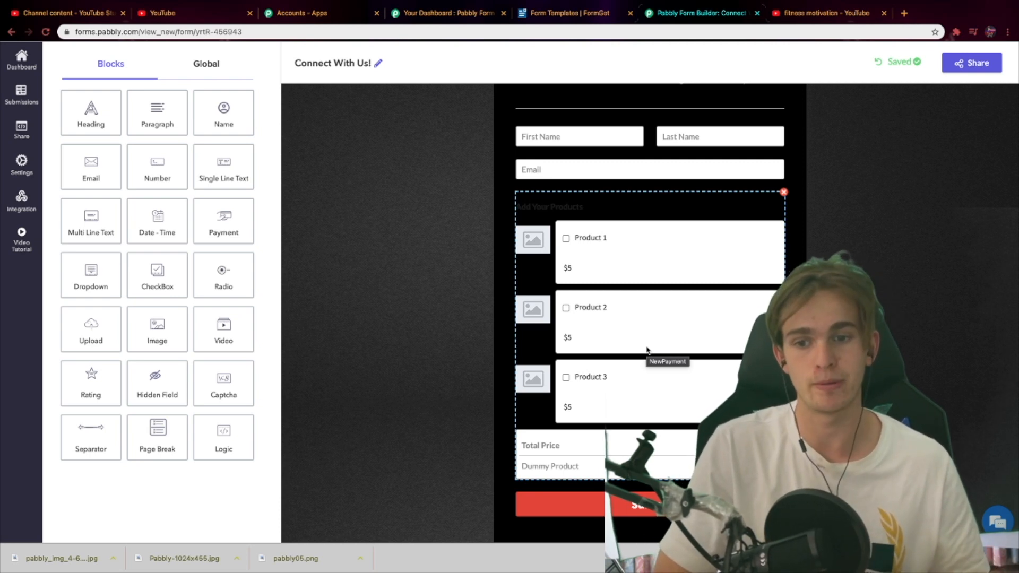
{"action": "left_click", "coordinate": [784, 192]}
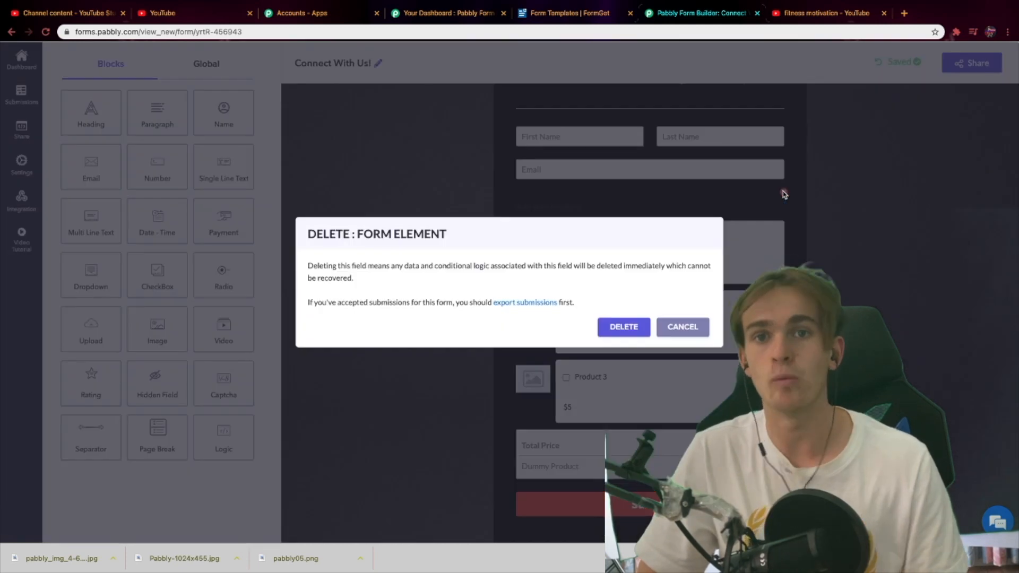
{"action": "left_click", "coordinate": [631, 330]}
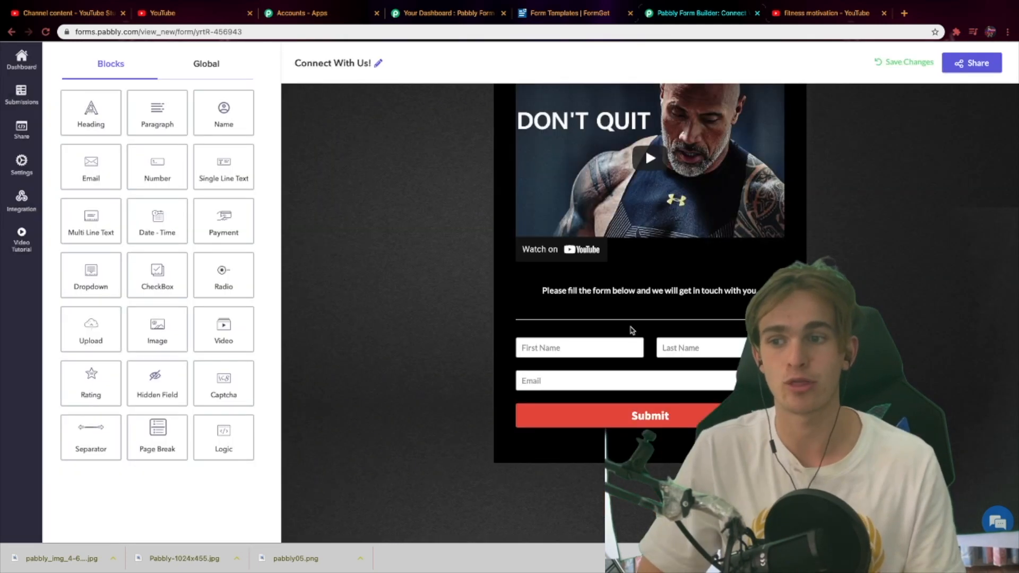
Add a Dropdown block between the Email field and the Submit button and look through its default choices
{"action": "left_click_drag", "start_coordinate": [90, 275], "coordinate": [639, 365]}
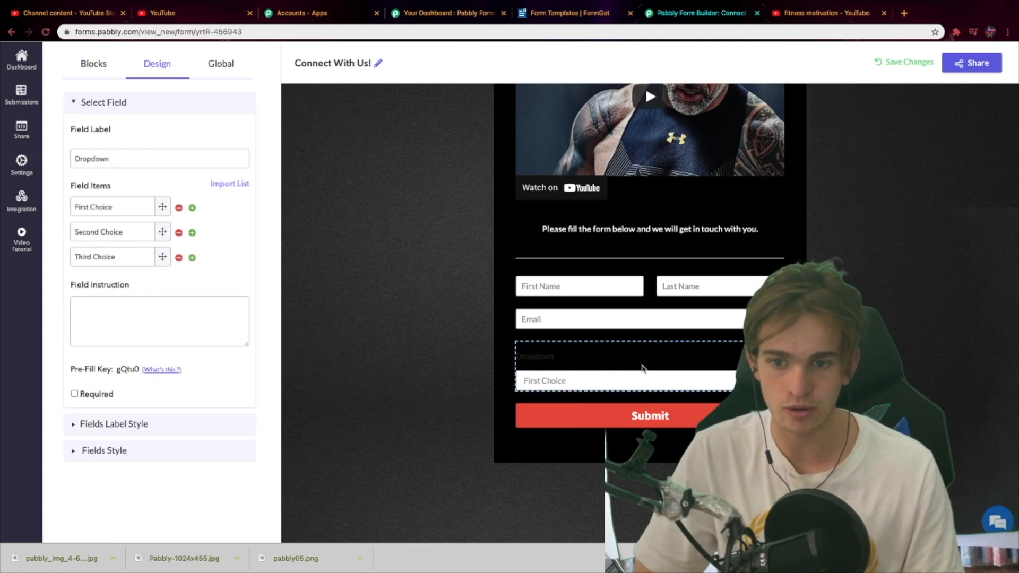
{"action": "left_click", "coordinate": [645, 380]}
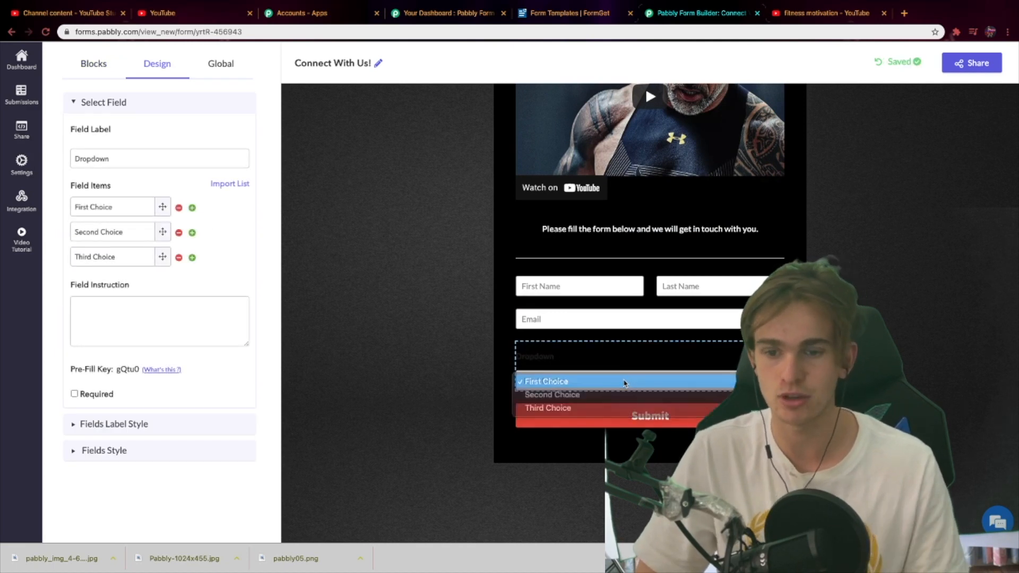
{"action": "left_click", "coordinate": [625, 383]}
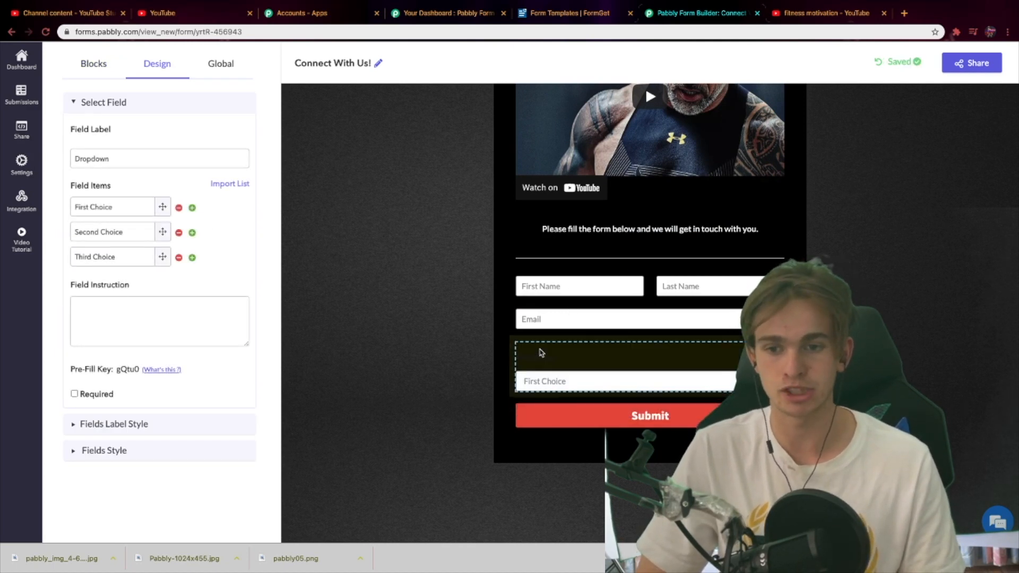
Style the form fields with background color #fffafb and field text color #000000
{"action": "left_click", "coordinate": [110, 451]}
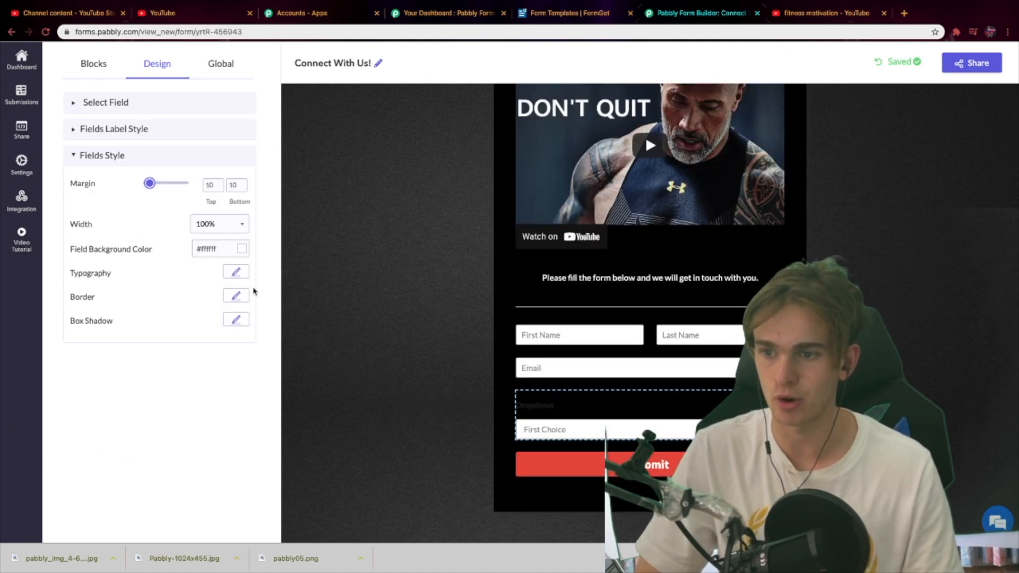
{"action": "left_click", "coordinate": [236, 272]}
{"action": "left_click", "coordinate": [221, 378]}
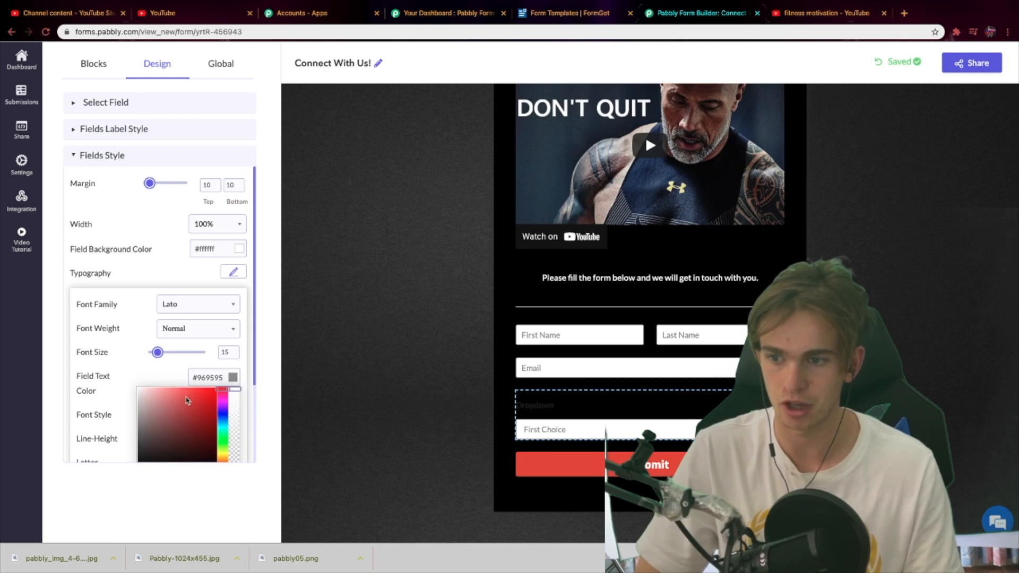
{"action": "left_click", "coordinate": [181, 540]}
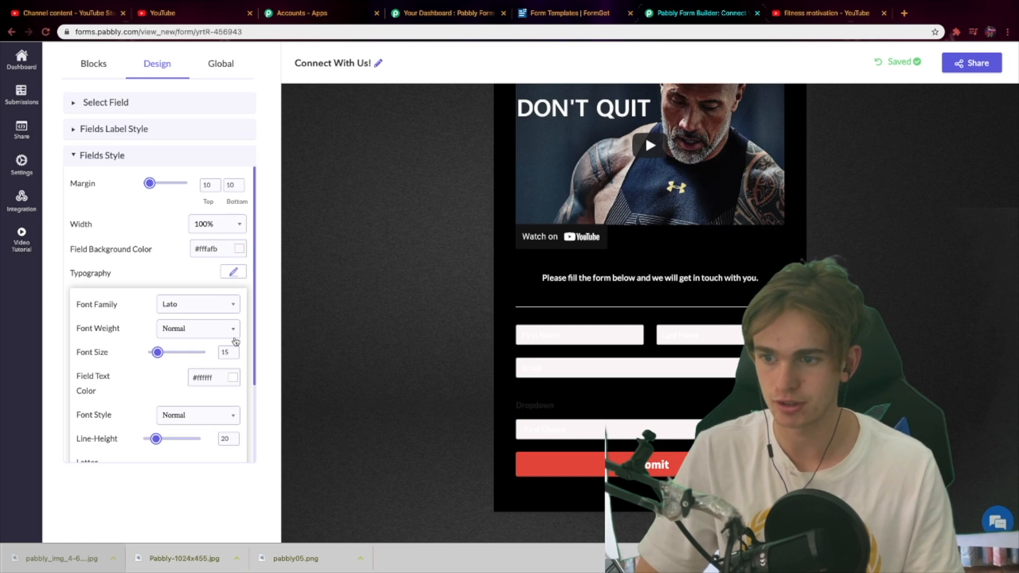
{"action": "left_click", "coordinate": [230, 382]}
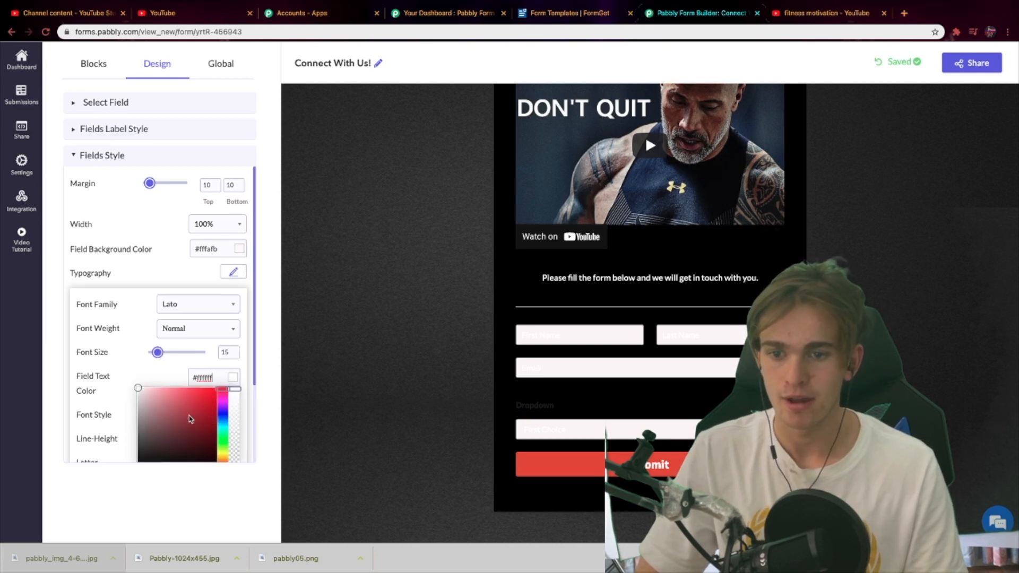
{"action": "left_click_drag", "start_coordinate": [194, 416], "coordinate": [82, 511]}
{"action": "left_click", "coordinate": [221, 518]}
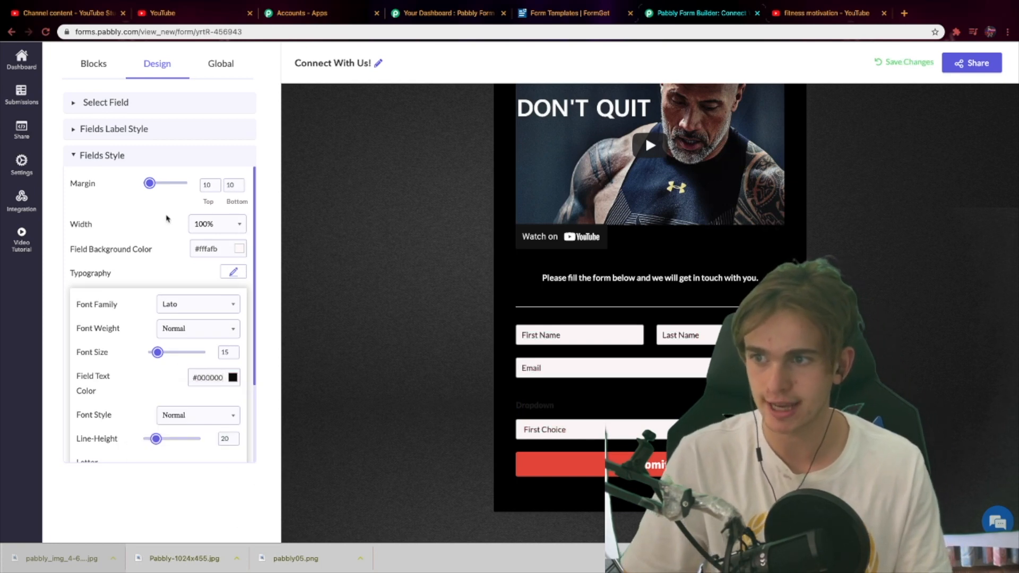
Set the text color of the dropdown's field label to #ffffff
{"action": "left_click", "coordinate": [112, 129]}
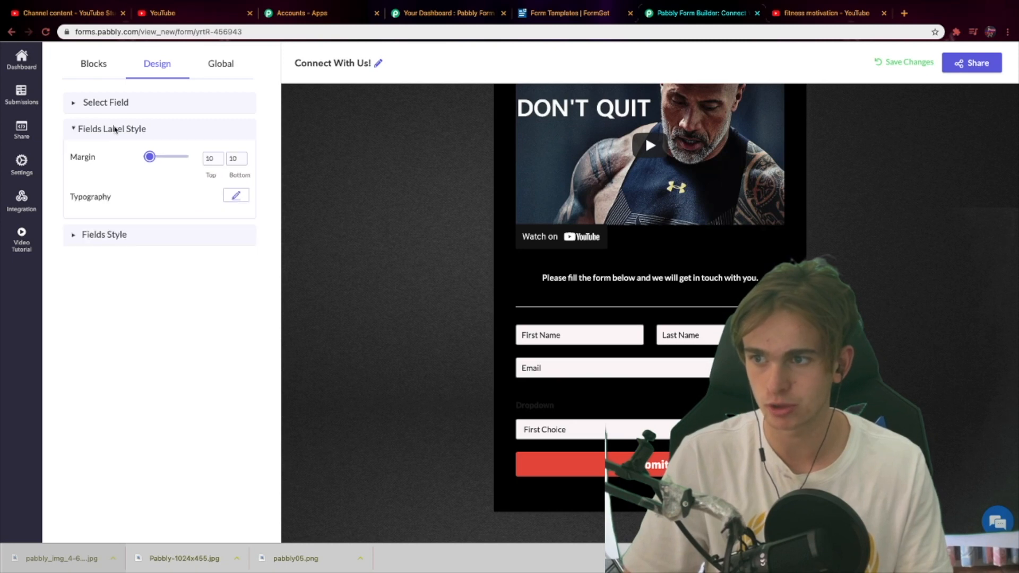
{"action": "left_click", "coordinate": [236, 197]}
{"action": "left_click", "coordinate": [232, 300]}
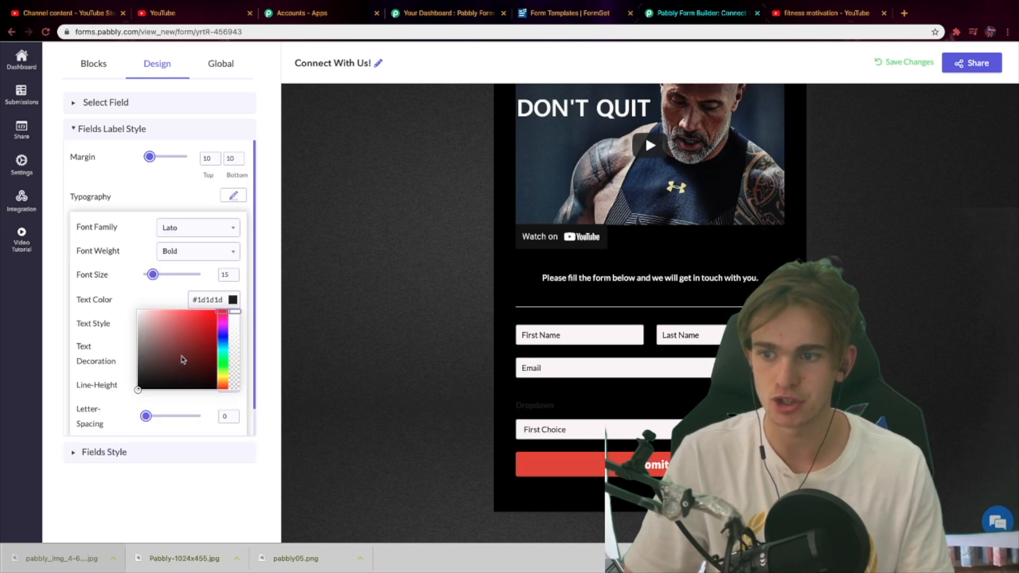
{"action": "left_click_drag", "start_coordinate": [182, 359], "coordinate": [66, 189]}
{"action": "left_click", "coordinate": [151, 476]}
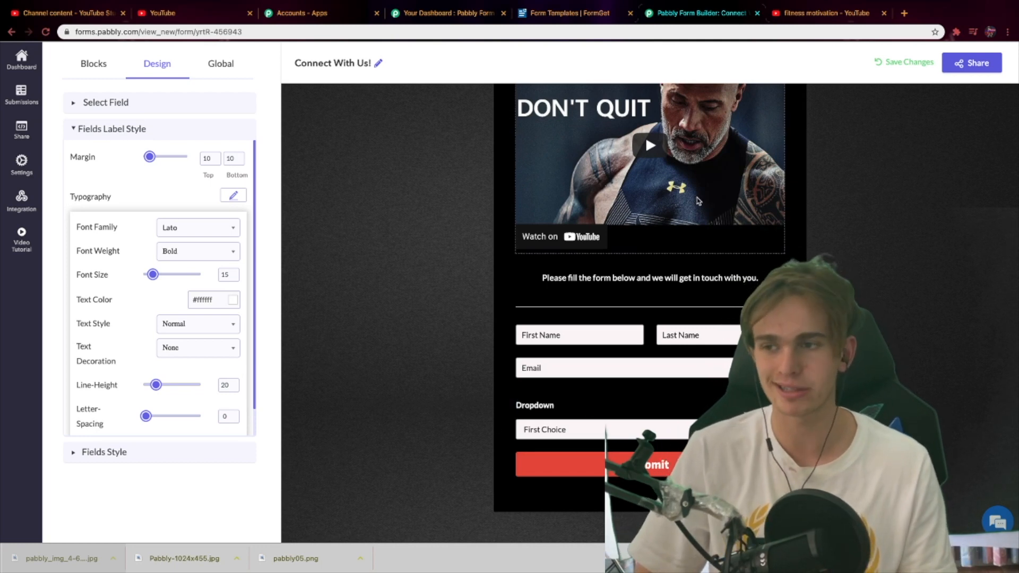
Replace the dropdown's default choices with the two items Male and Female
{"action": "left_click", "coordinate": [650, 416]}
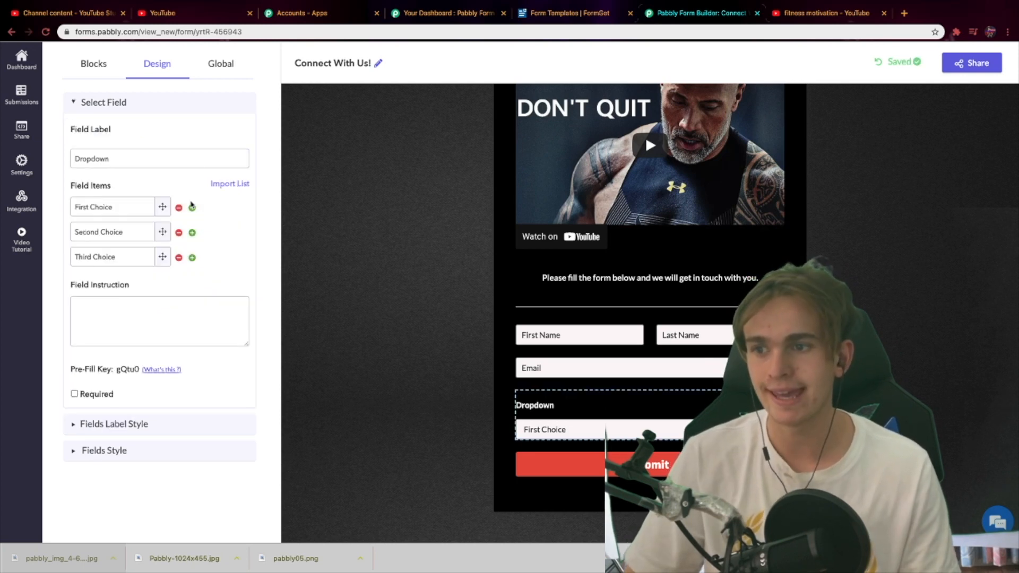
{"action": "left_click", "coordinate": [179, 207]}
{"action": "left_click", "coordinate": [179, 207]}
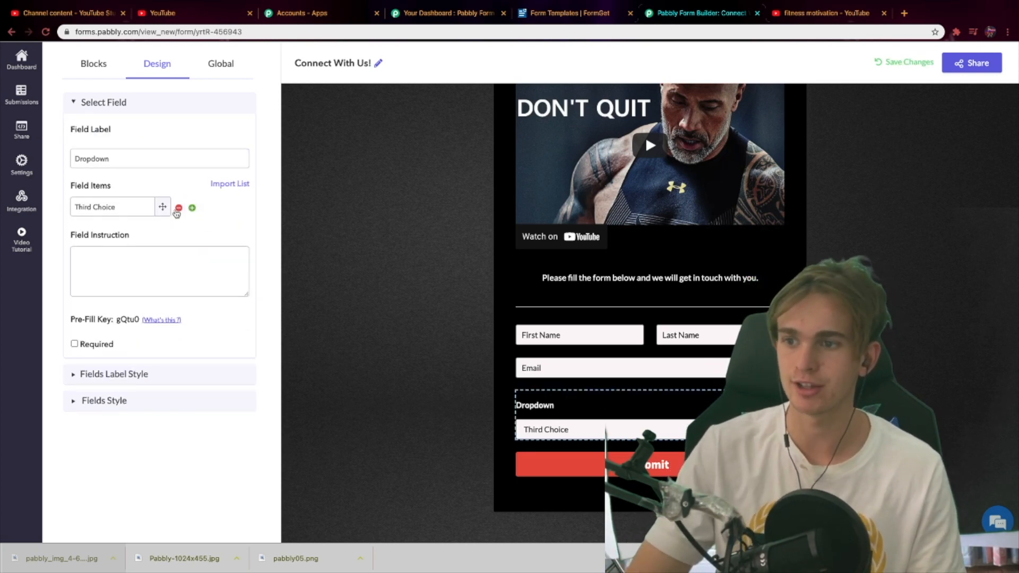
{"action": "triple_click", "coordinate": [98, 205]}
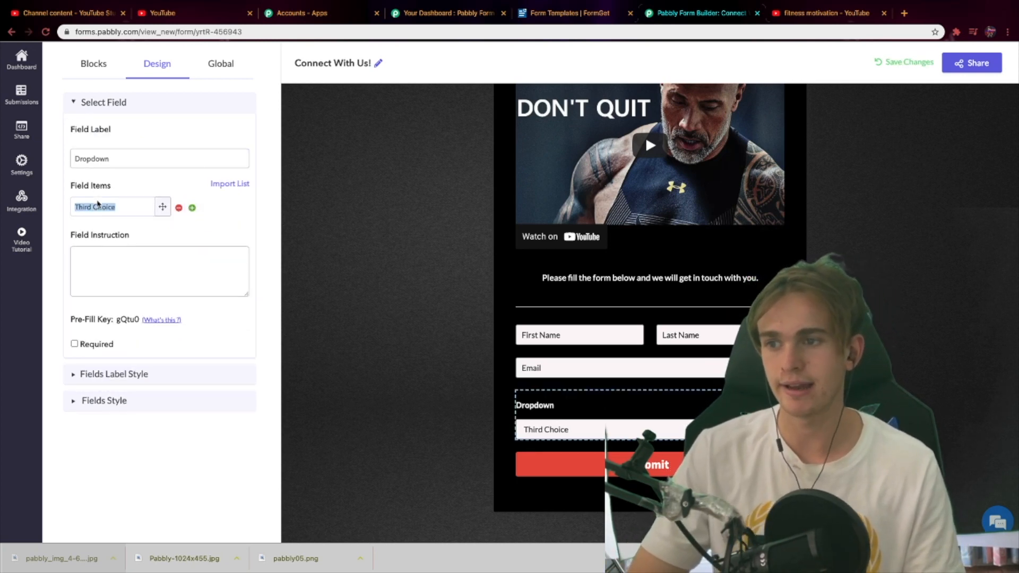
{"action": "type", "text": "Male"}
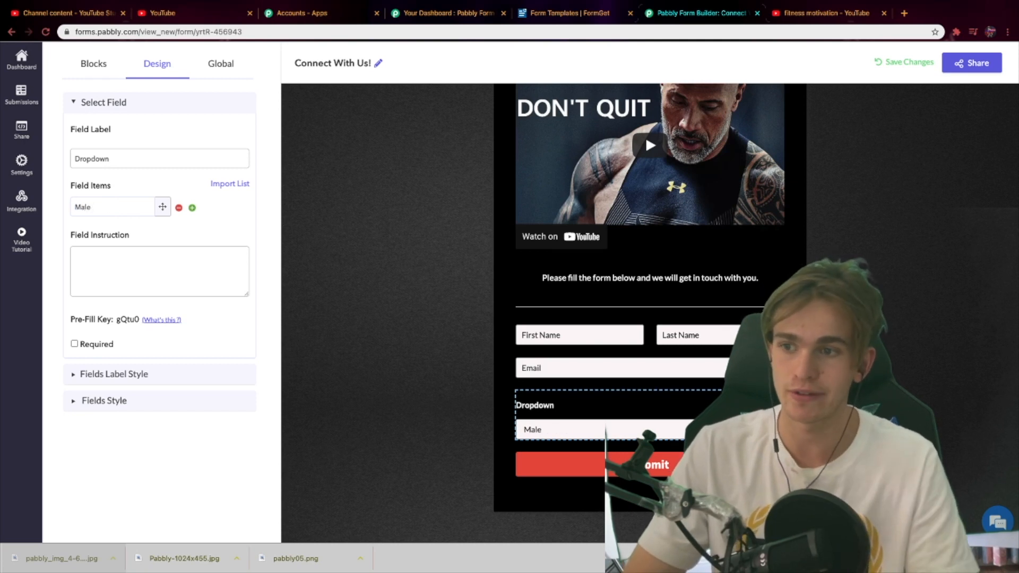
{"action": "left_click", "coordinate": [192, 208]}
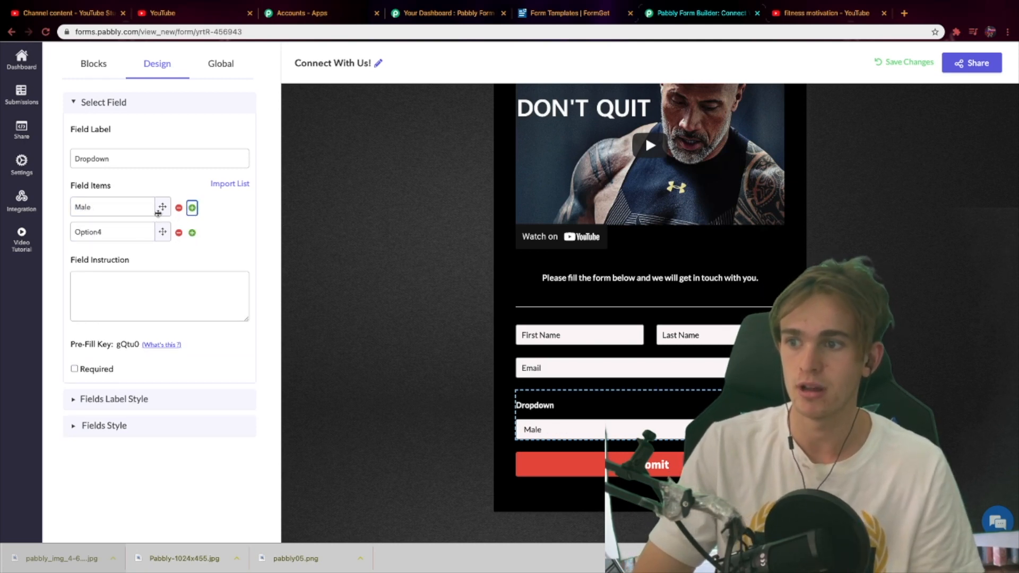
{"action": "triple_click", "coordinate": [127, 230]}
{"action": "type", "text": "Female"}
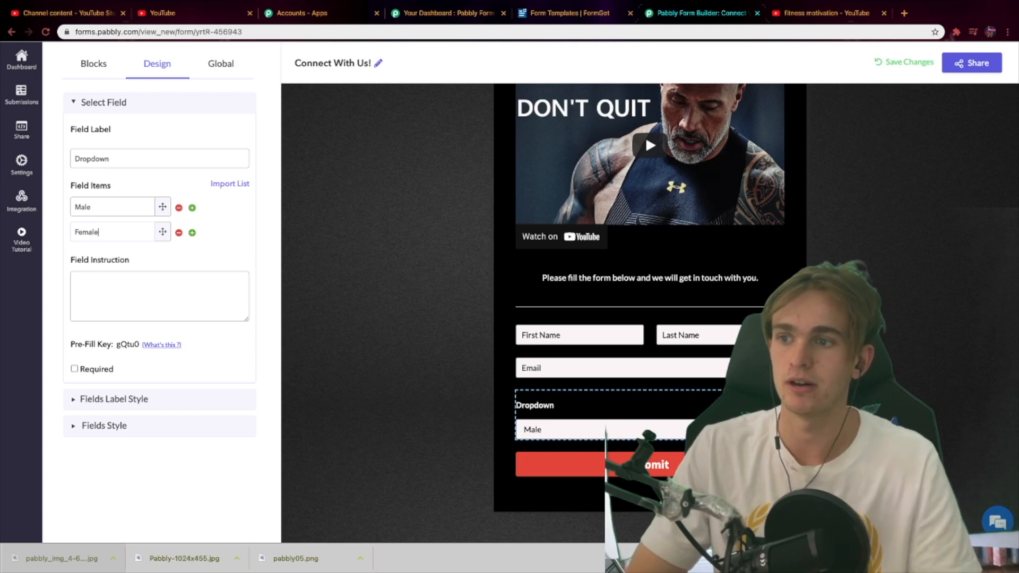
Label the dropdown field gender and check its choices in the form preview
{"action": "double_click", "coordinate": [110, 157]}
{"action": "type", "text": "gender"}
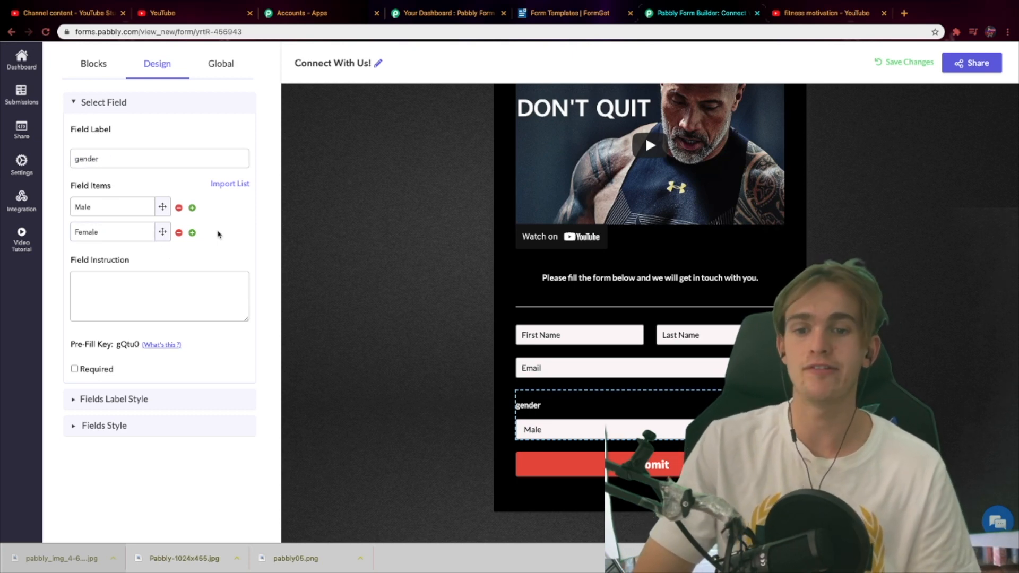
{"action": "left_click", "coordinate": [553, 432]}
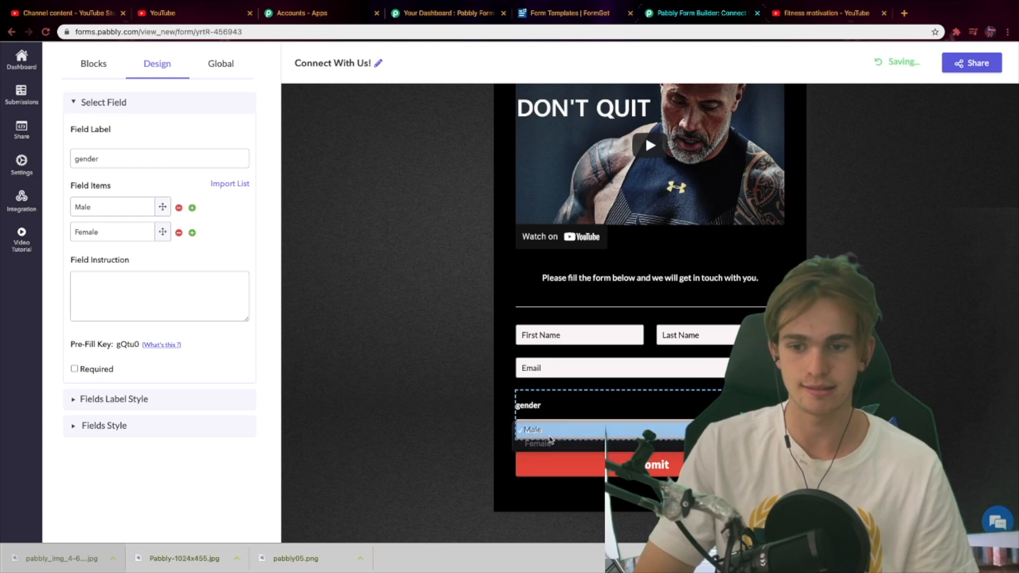
{"action": "left_click", "coordinate": [546, 430]}
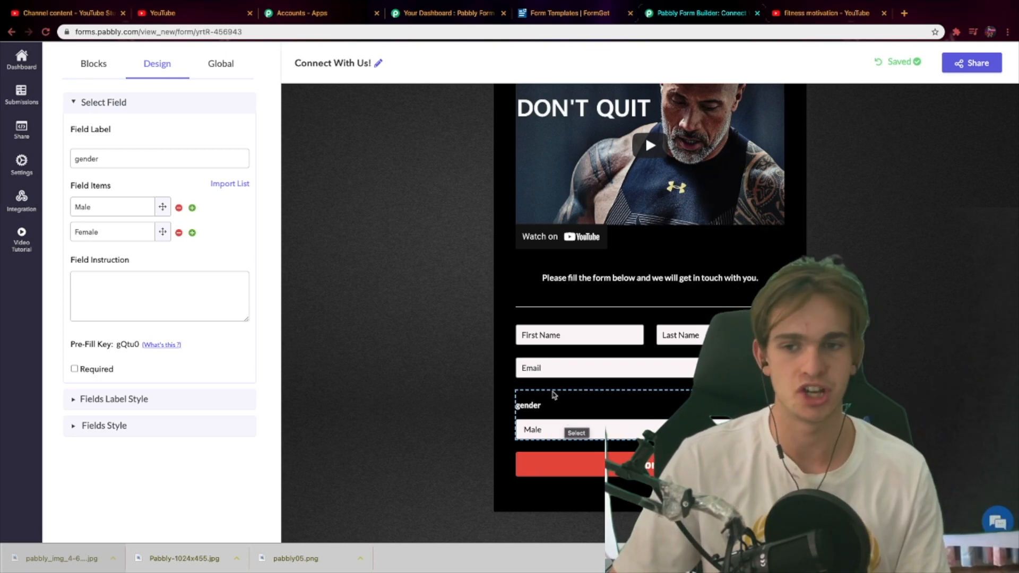
Preview the options of the gender dropdown in the form and keep the field in place
{"action": "left_click", "coordinate": [587, 431]}
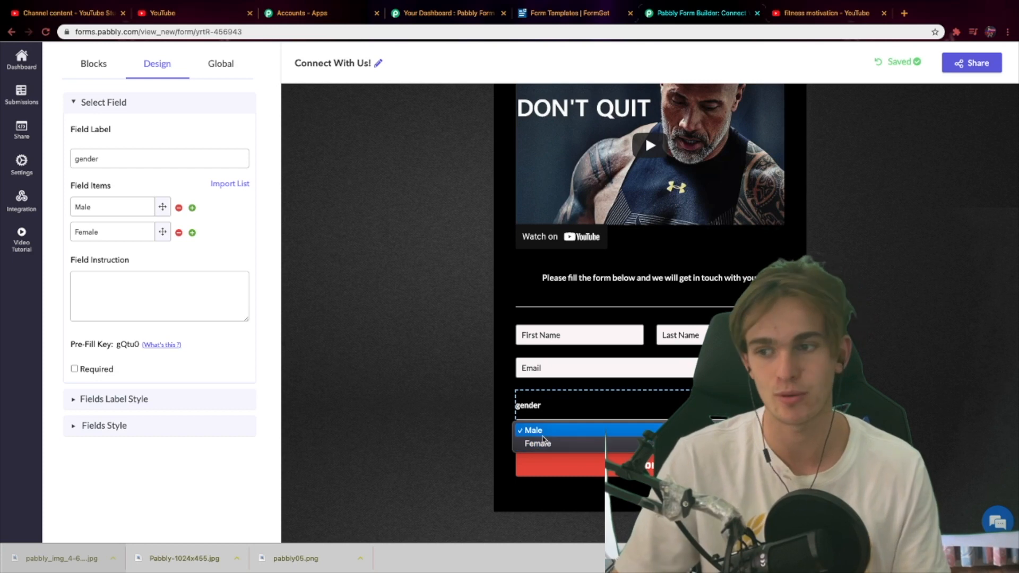
{"action": "left_click", "coordinate": [462, 431]}
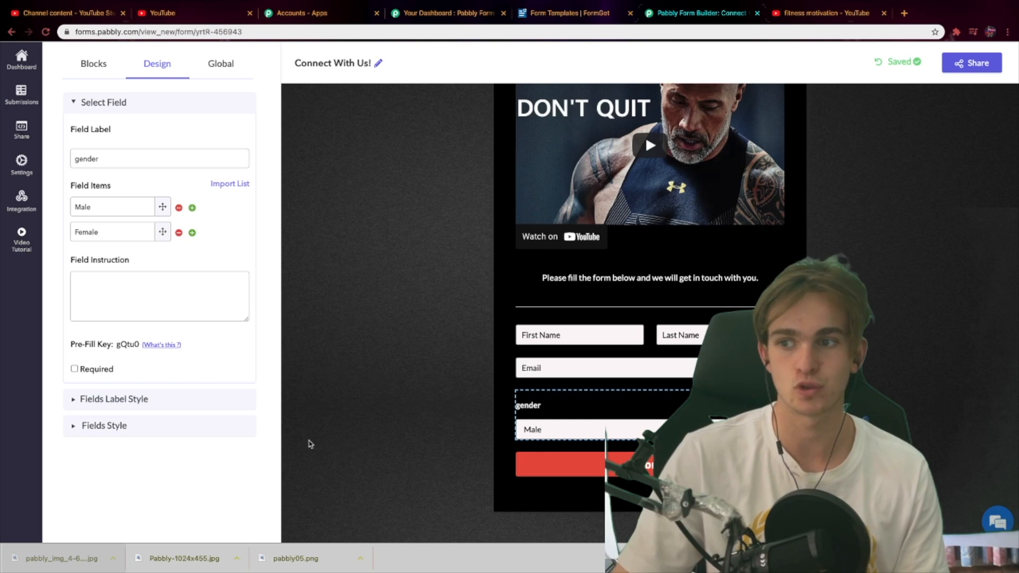
{"action": "left_click", "coordinate": [775, 398]}
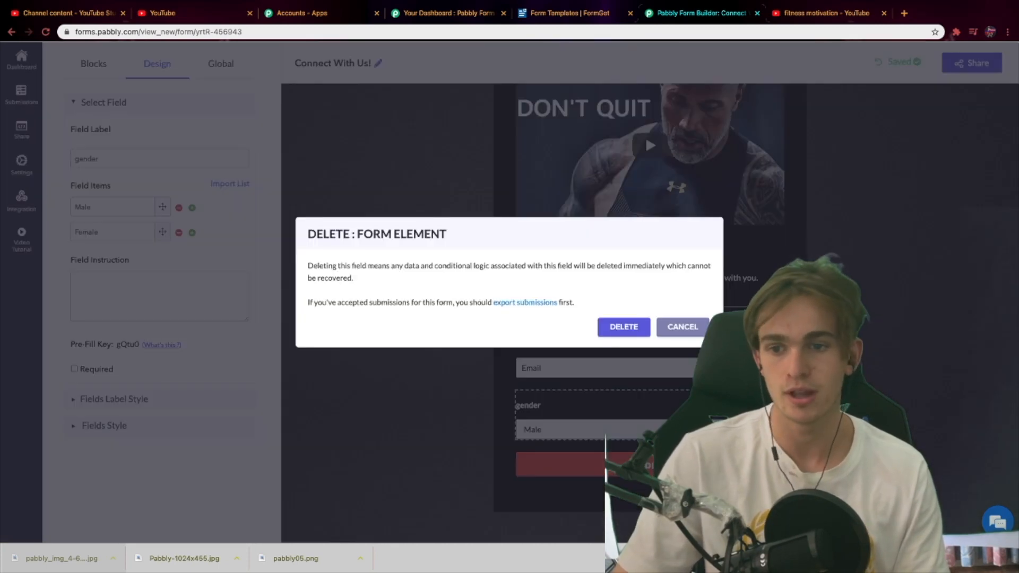
{"action": "left_click", "coordinate": [683, 328]}
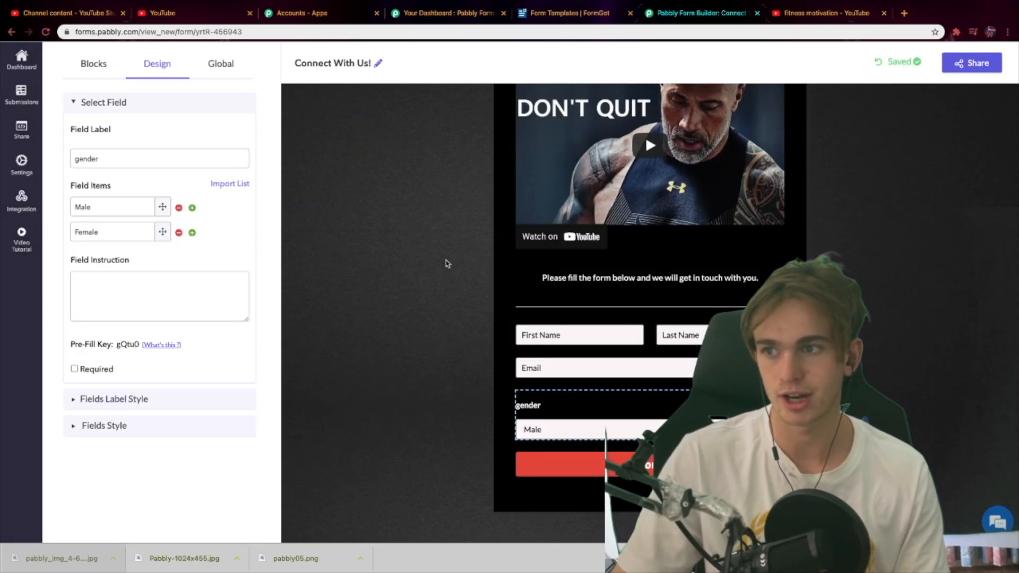
Try out a checkbox field below the gender dropdown with its First Choice and Second Choice ticked, and delete the field
{"action": "left_click", "coordinate": [90, 65]}
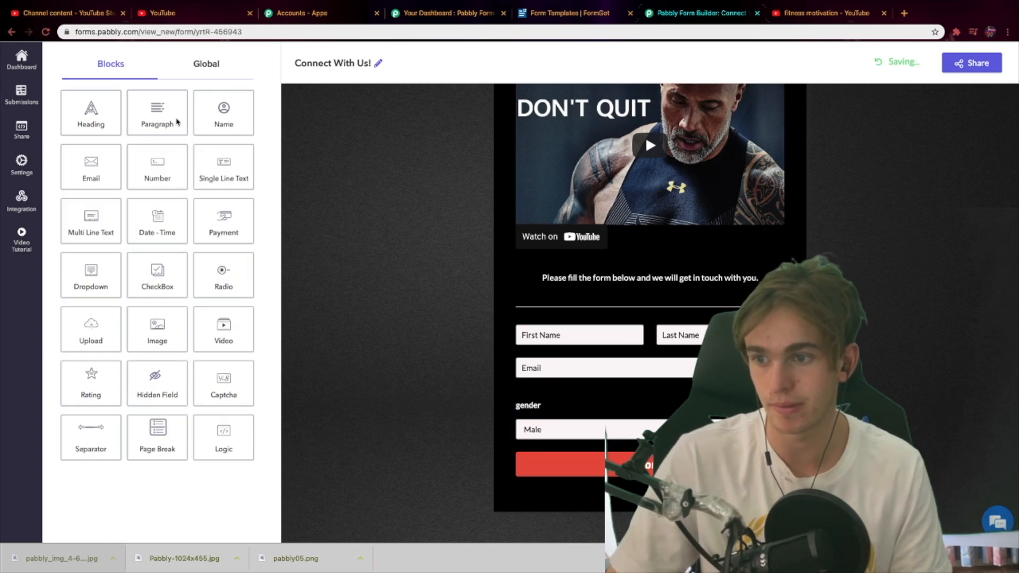
{"action": "left_click_drag", "start_coordinate": [184, 289], "coordinate": [594, 477]}
{"action": "scroll", "coordinate": [650, 313], "scroll_direction": "down", "scroll_amount": 3}
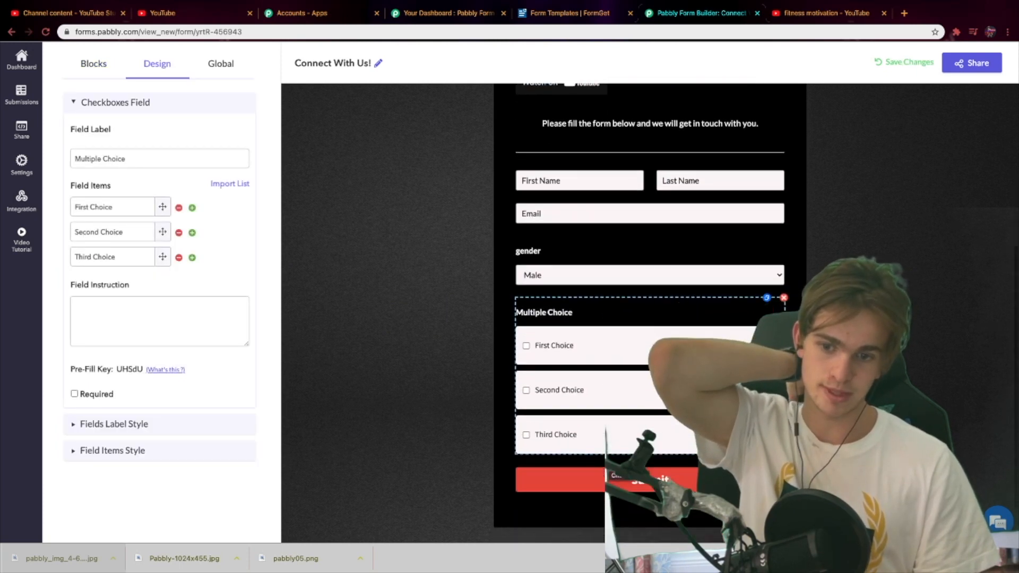
{"action": "left_click", "coordinate": [527, 347]}
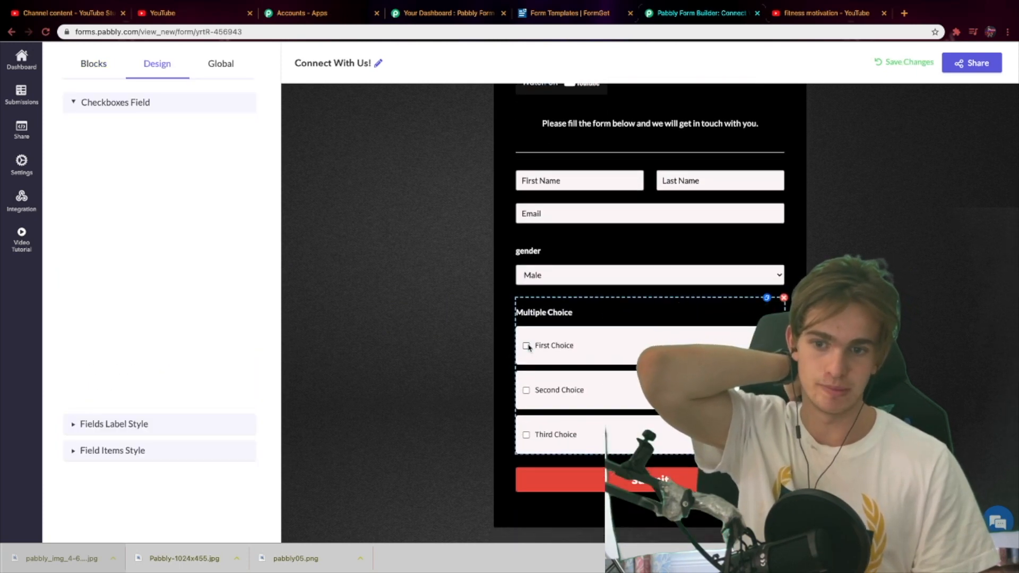
{"action": "left_click", "coordinate": [526, 391]}
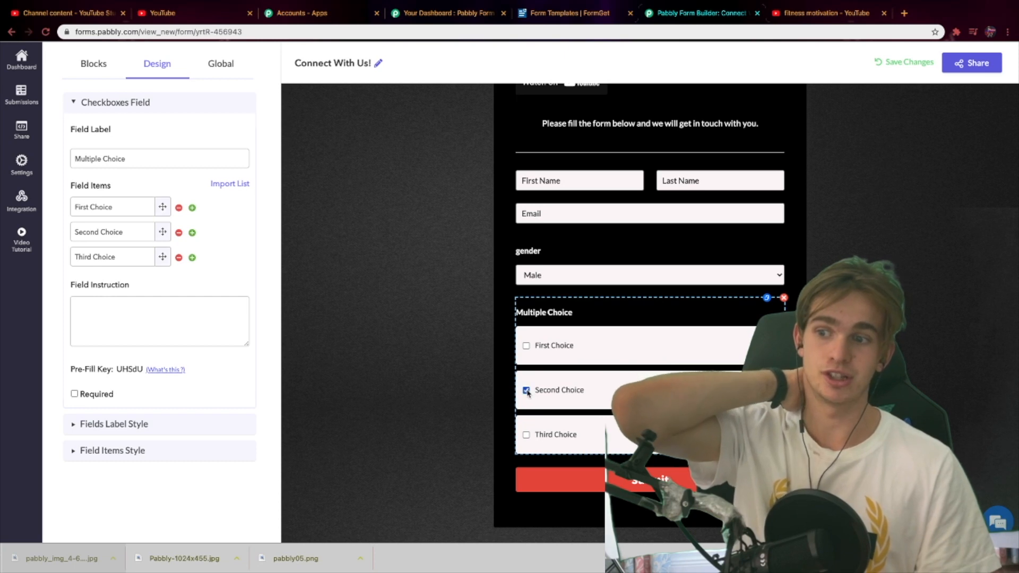
{"action": "left_click", "coordinate": [524, 348]}
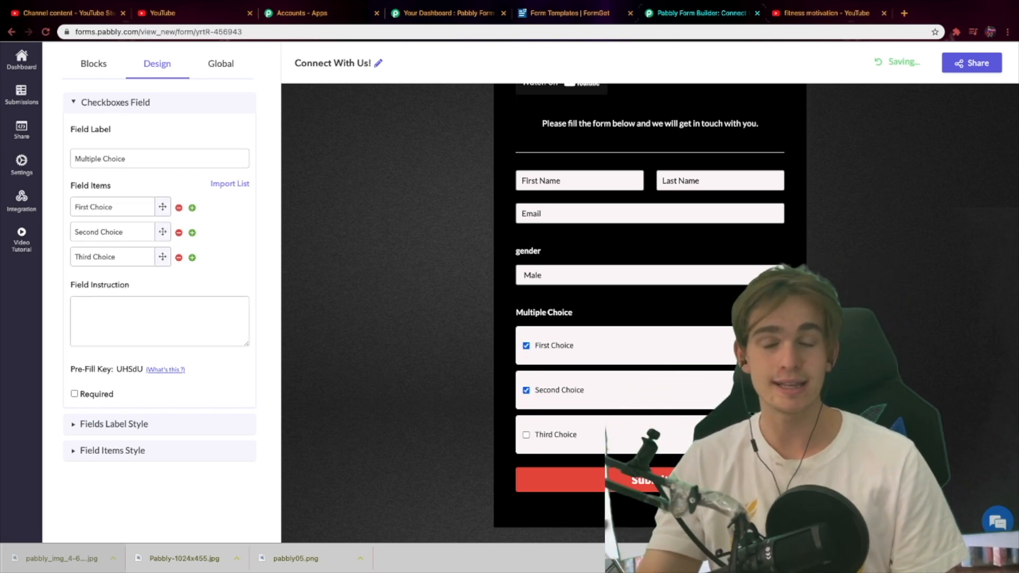
{"action": "left_click", "coordinate": [775, 305]}
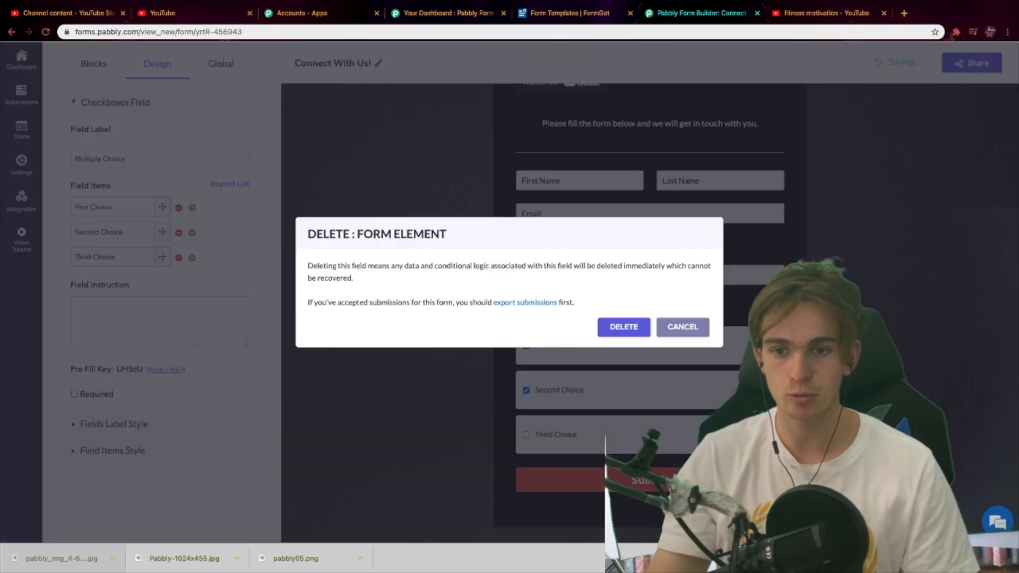
{"action": "left_click", "coordinate": [624, 327]}
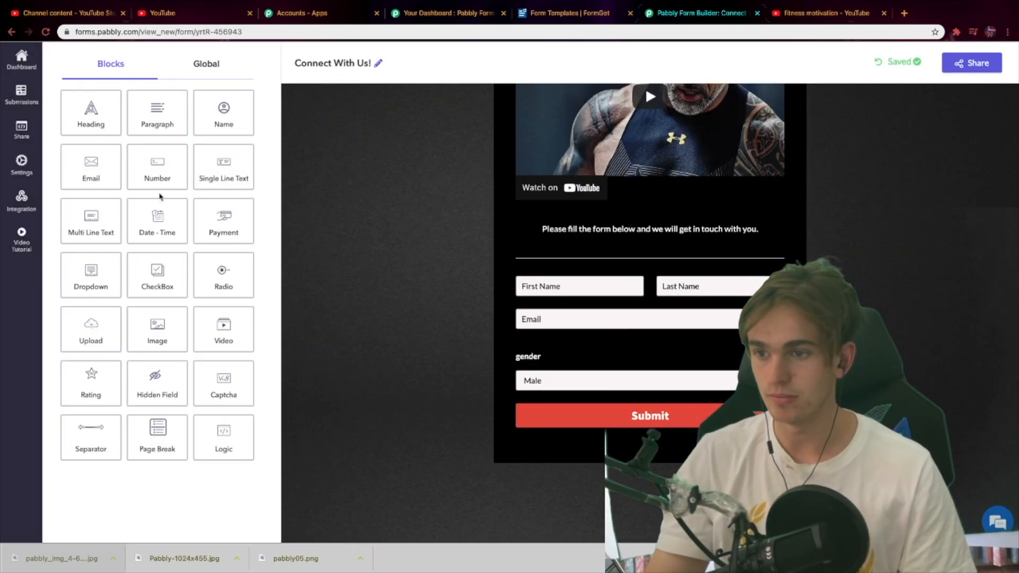
Try out a radio button field below the gender dropdown by selecting its Third Choice, and delete the field
{"action": "left_click", "coordinate": [234, 286]}
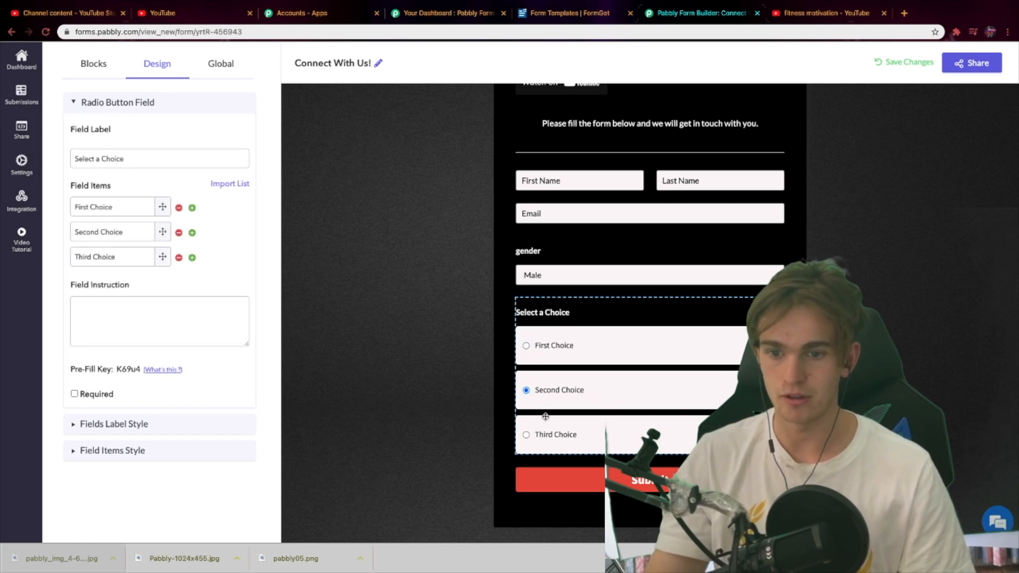
{"action": "left_click", "coordinate": [525, 434]}
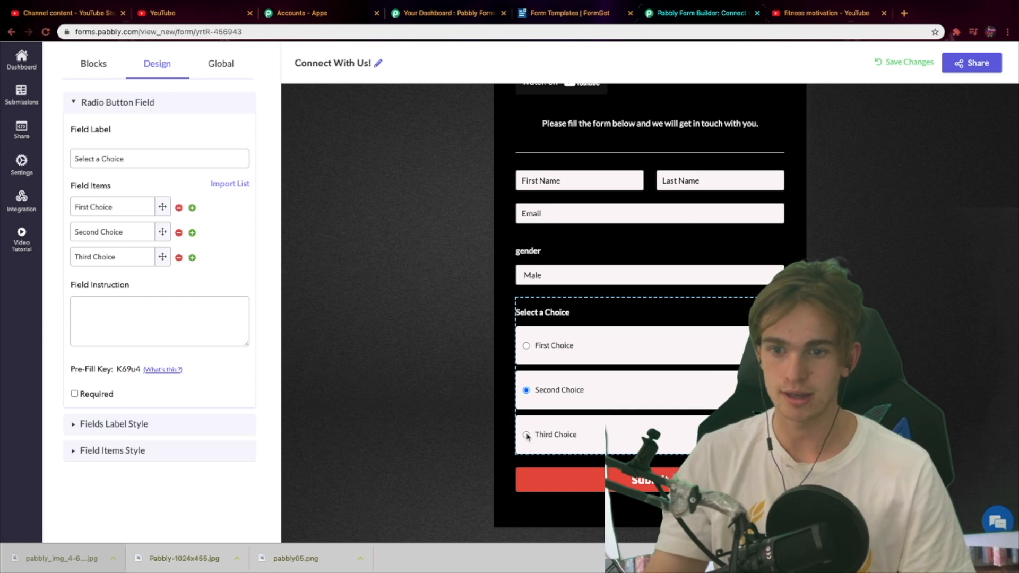
{"action": "left_click", "coordinate": [776, 307]}
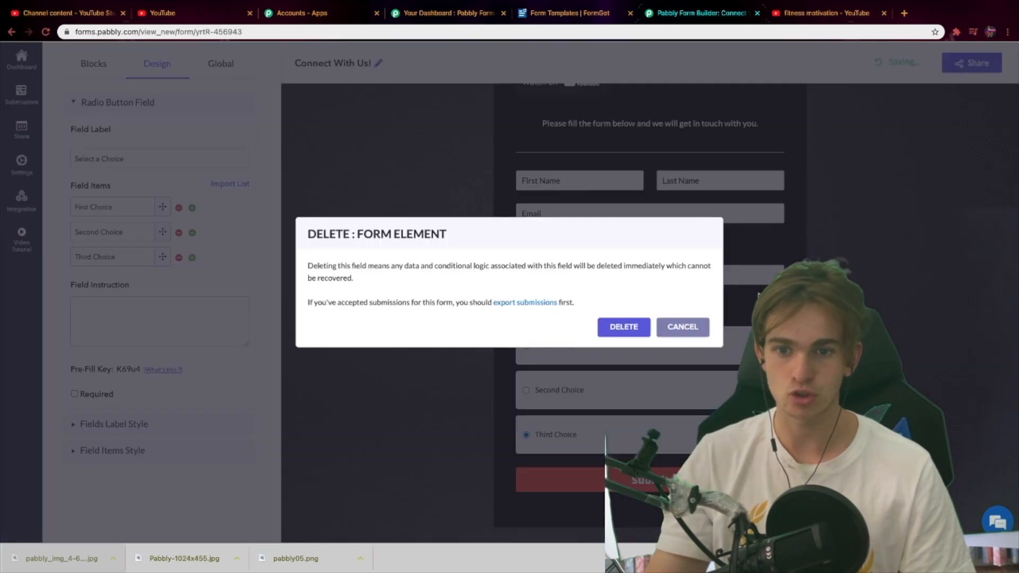
{"action": "left_click", "coordinate": [635, 325]}
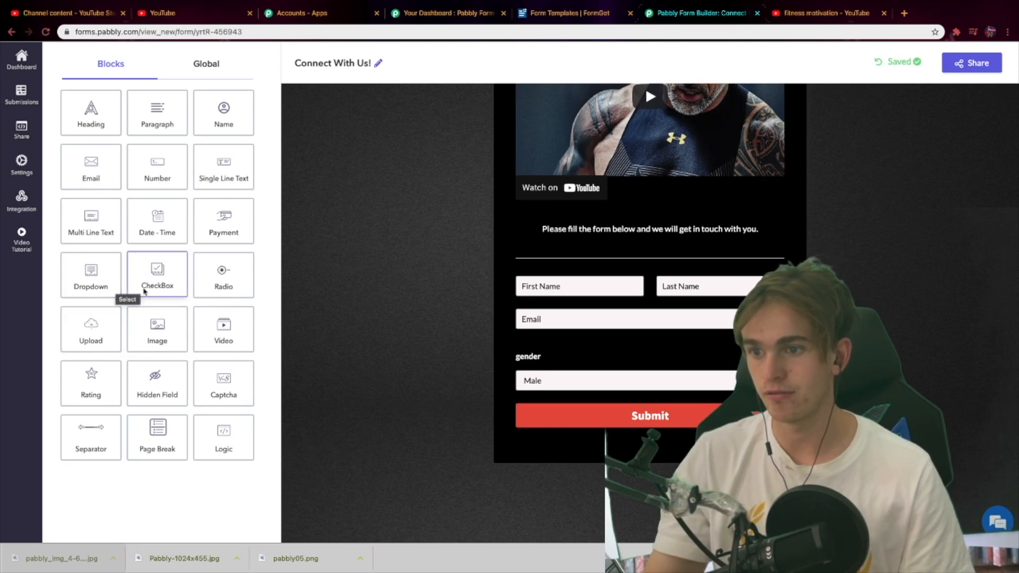
Try out a file upload field below the gender dropdown and an image block below the email field, deleting each one
{"action": "left_click_drag", "start_coordinate": [116, 332], "coordinate": [594, 376]}
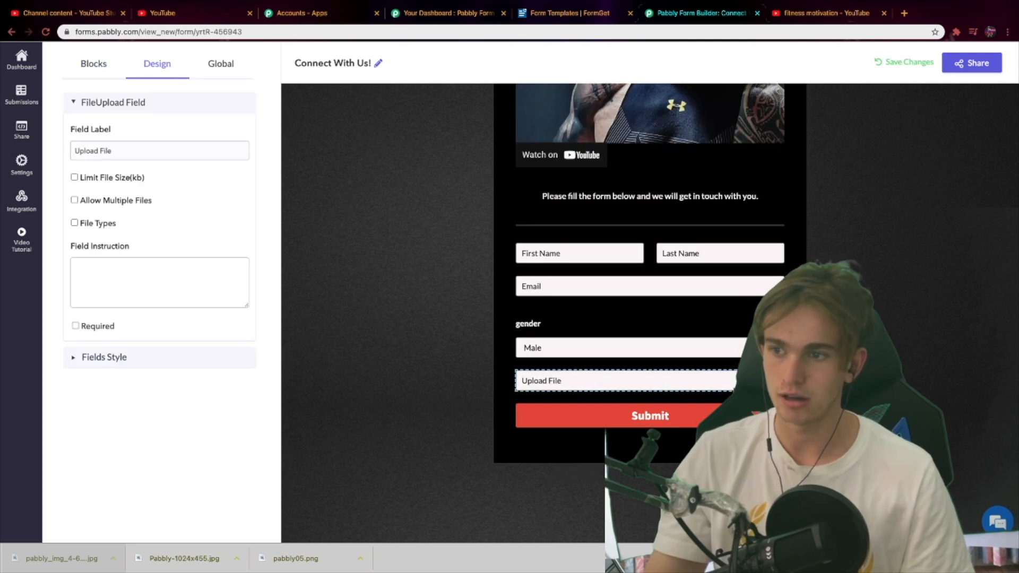
{"action": "left_click", "coordinate": [776, 380]}
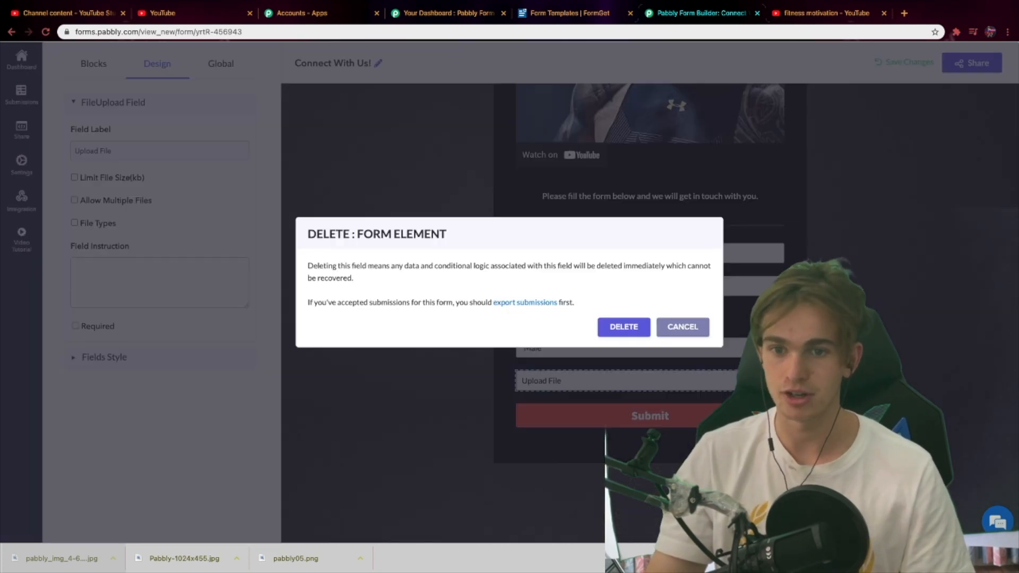
{"action": "left_click", "coordinate": [611, 331]}
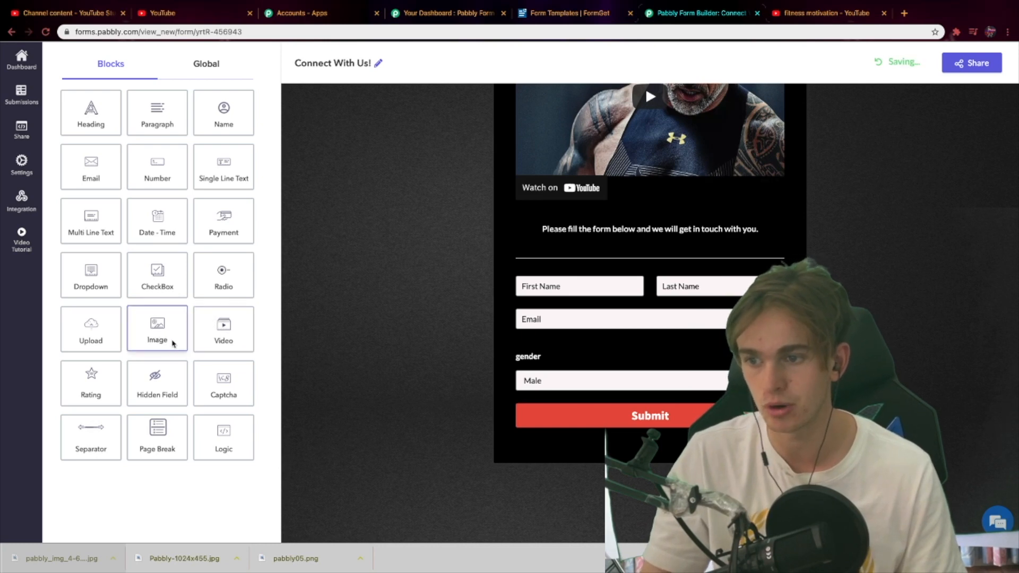
{"action": "left_click_drag", "start_coordinate": [173, 344], "coordinate": [593, 325]}
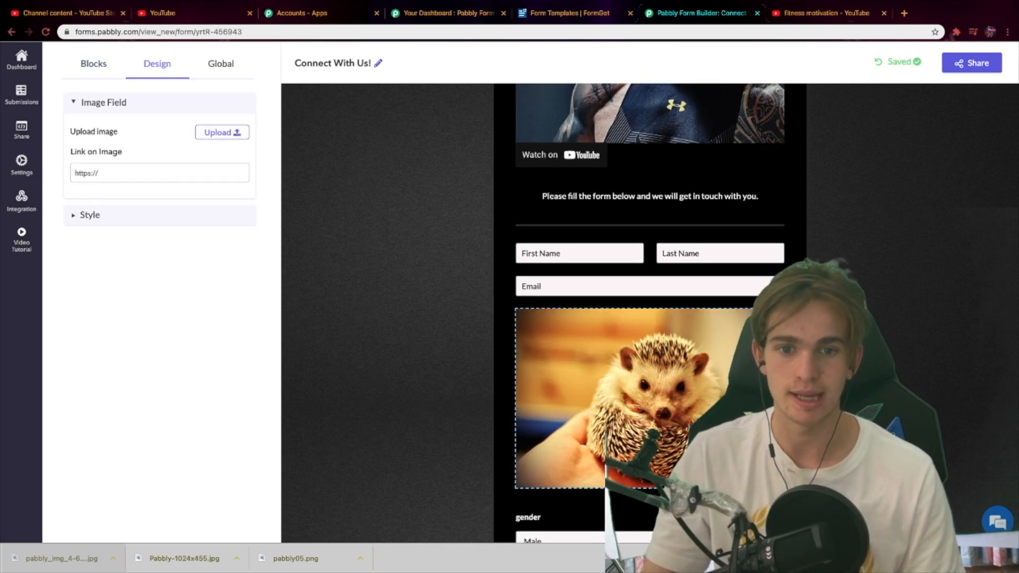
{"action": "left_click", "coordinate": [783, 308]}
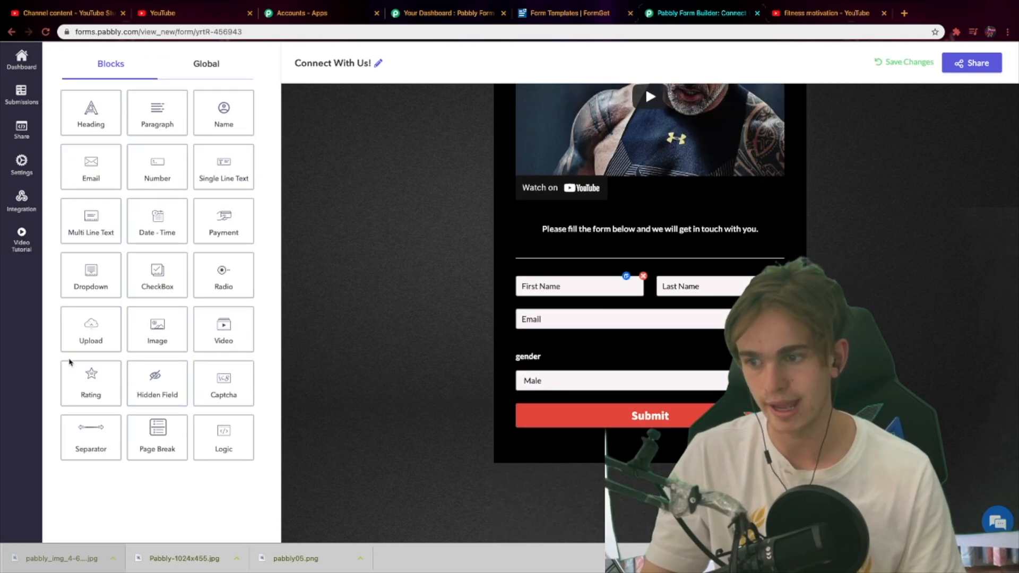
Try out a rating field and a captcha above the submit button, deleting each one
{"action": "left_click_drag", "start_coordinate": [91, 371], "coordinate": [96, 375]}
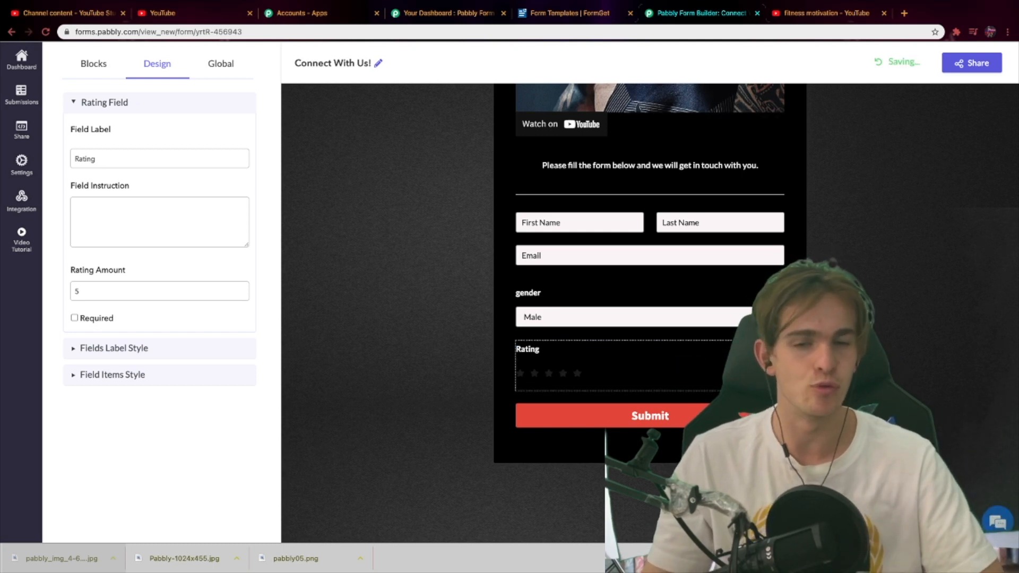
{"action": "left_click", "coordinate": [653, 340]}
{"action": "left_click", "coordinate": [628, 333]}
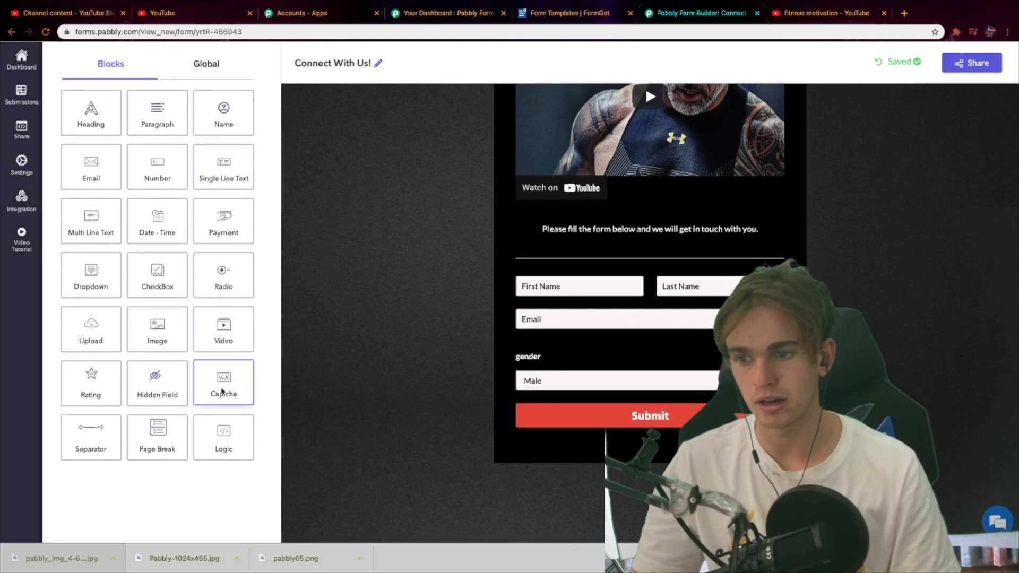
{"action": "left_click_drag", "start_coordinate": [221, 390], "coordinate": [663, 347]}
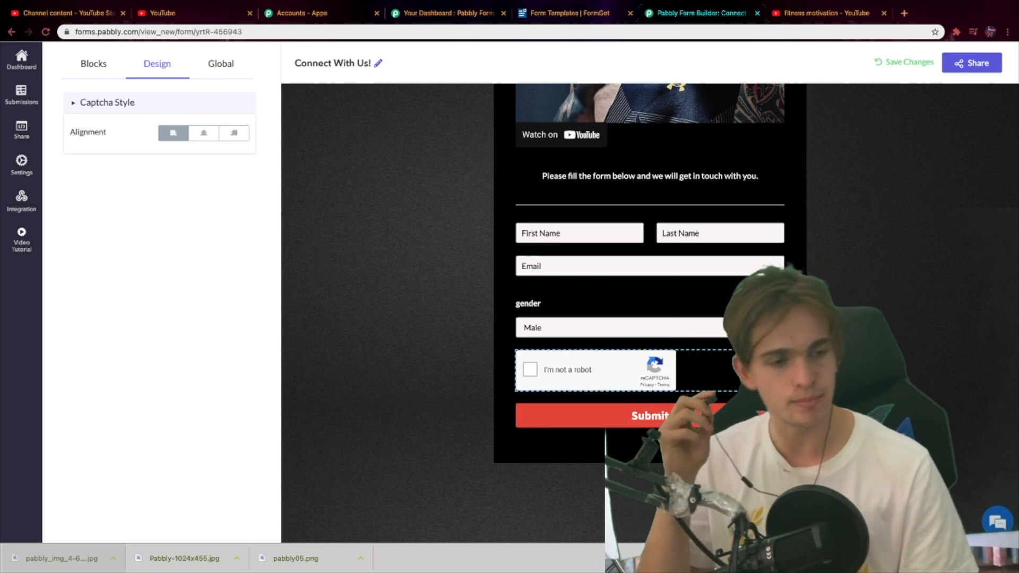
{"action": "left_click", "coordinate": [776, 358]}
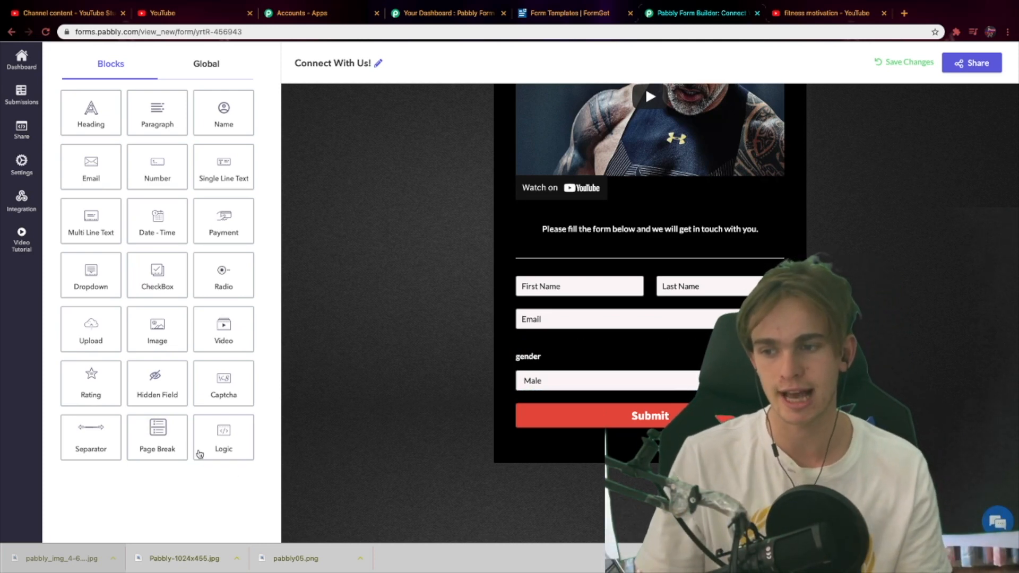
Try out a page break above the submit button, read its instruction text, and delete it
{"action": "left_click_drag", "start_coordinate": [159, 440], "coordinate": [666, 366]}
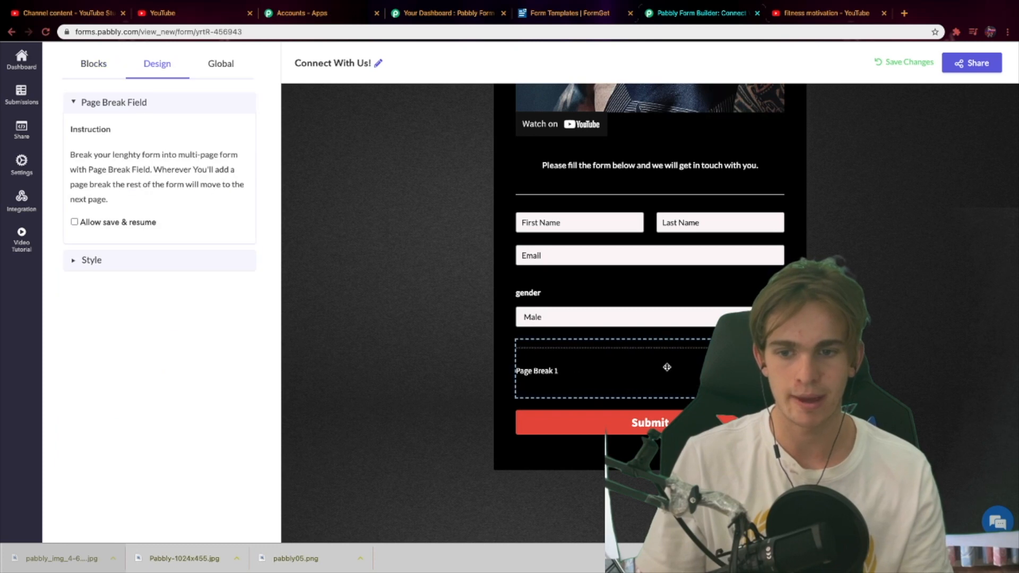
{"action": "triple_click", "coordinate": [185, 176]}
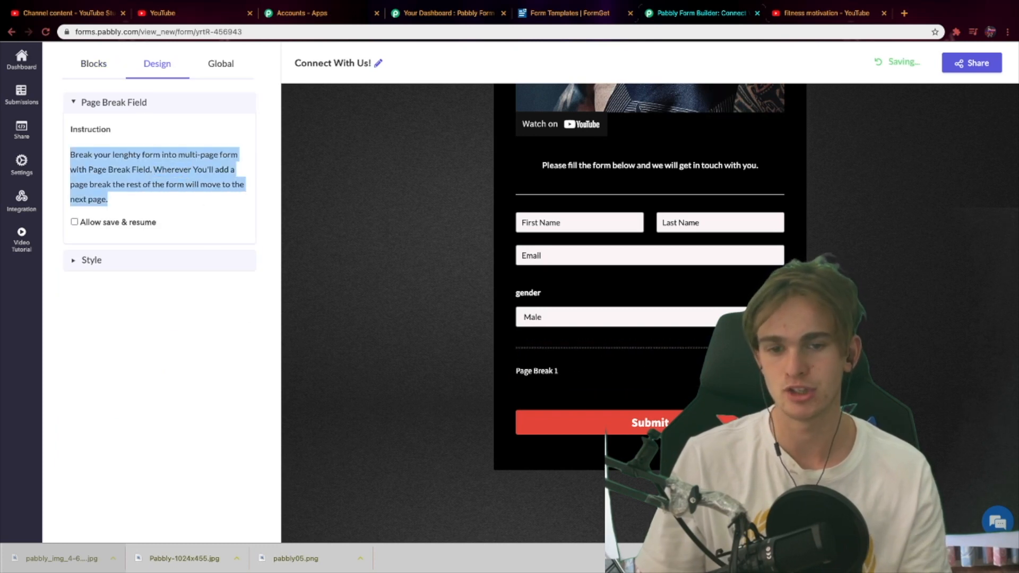
{"action": "scroll", "coordinate": [644, 401], "scroll_direction": "down", "scroll_amount": 1}
{"action": "scroll", "coordinate": [674, 345], "scroll_direction": "down", "scroll_amount": 2}
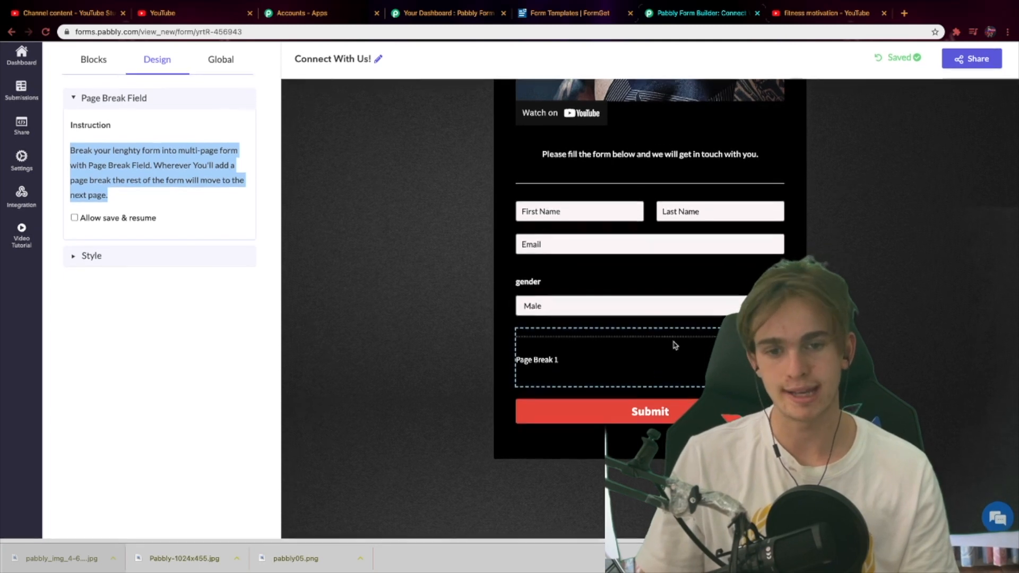
{"action": "left_click", "coordinate": [776, 340]}
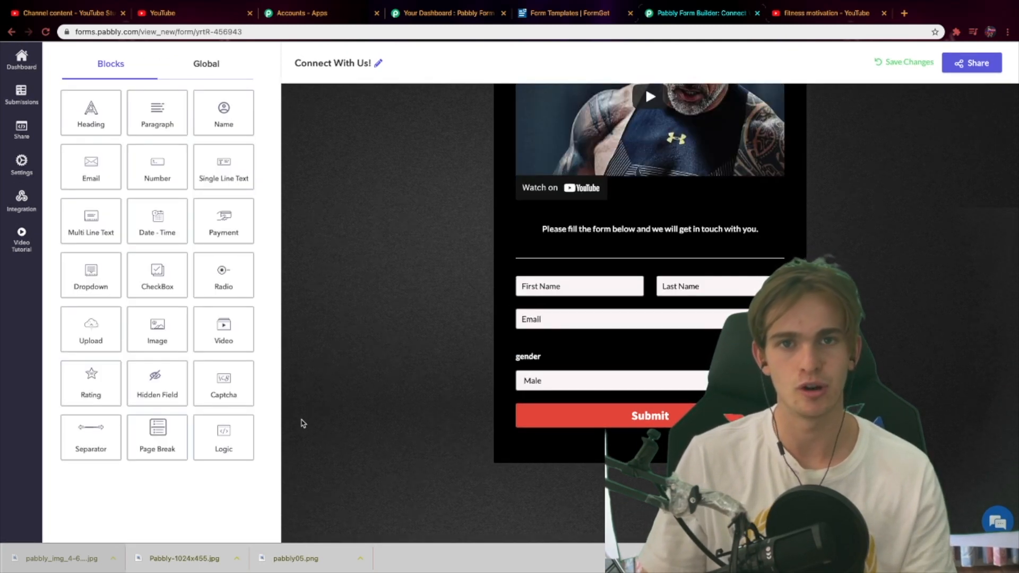
Try out a multi-line text field between the gender dropdown and the submit button, and delete it
{"action": "left_click_drag", "start_coordinate": [239, 450], "coordinate": [571, 419]}
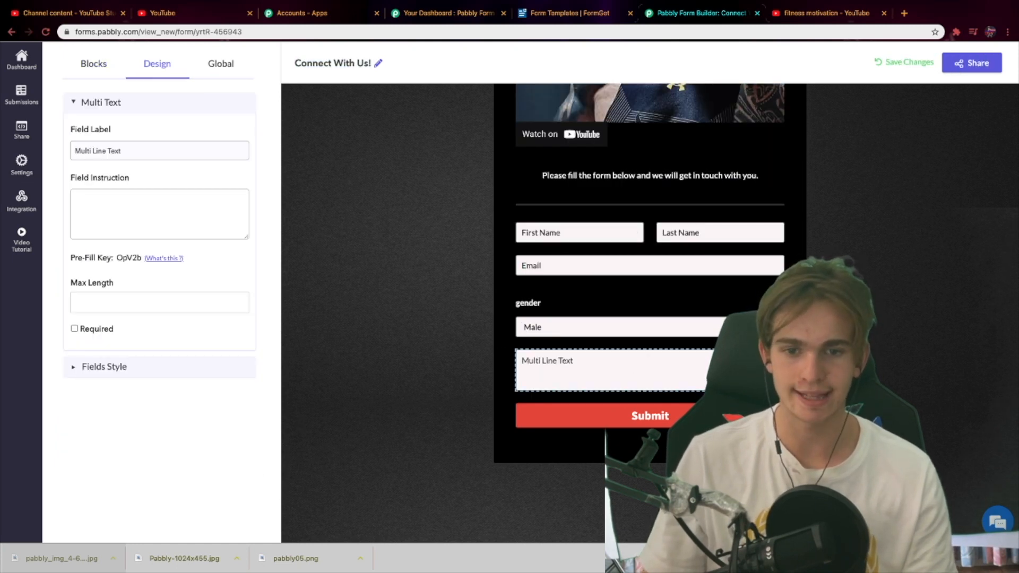
{"action": "left_click", "coordinate": [775, 360]}
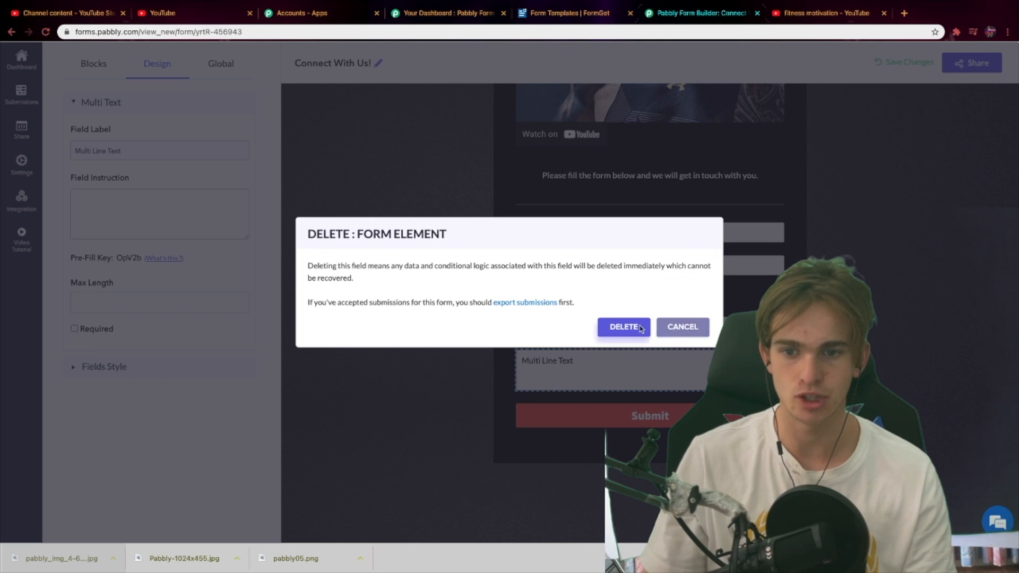
{"action": "left_click", "coordinate": [623, 326]}
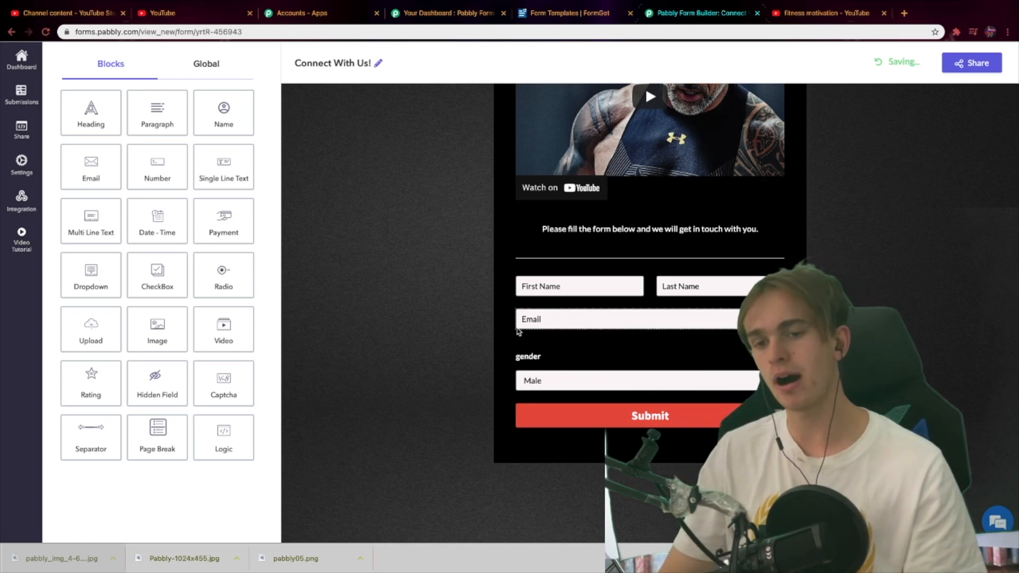
Look over the form's global theme choices and layout settings
{"action": "scroll", "coordinate": [517, 328], "scroll_direction": "up", "scroll_amount": 6}
{"action": "scroll", "coordinate": [513, 301], "scroll_direction": "down", "scroll_amount": 5}
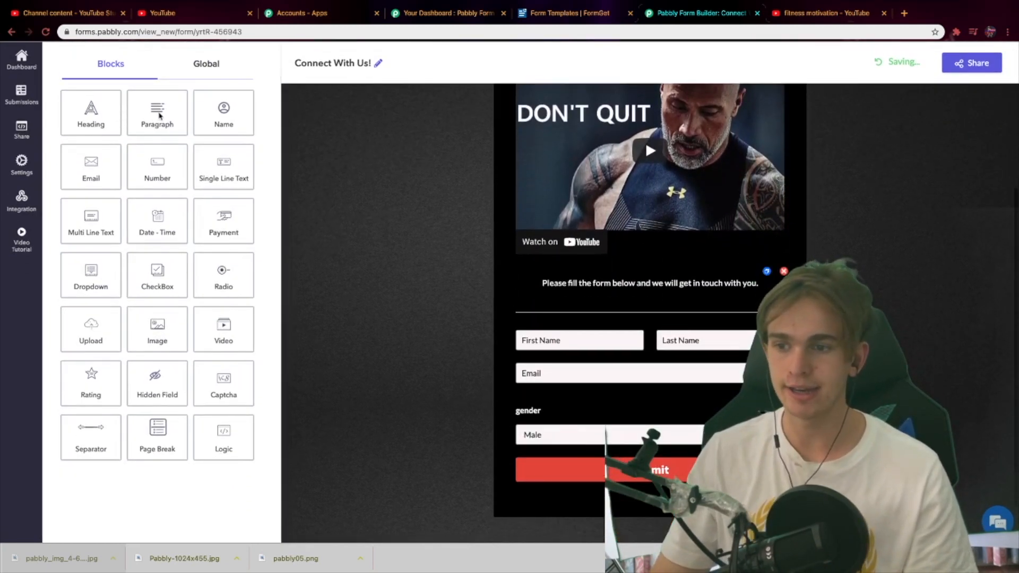
{"action": "left_click", "coordinate": [214, 68]}
{"action": "left_click", "coordinate": [142, 105]}
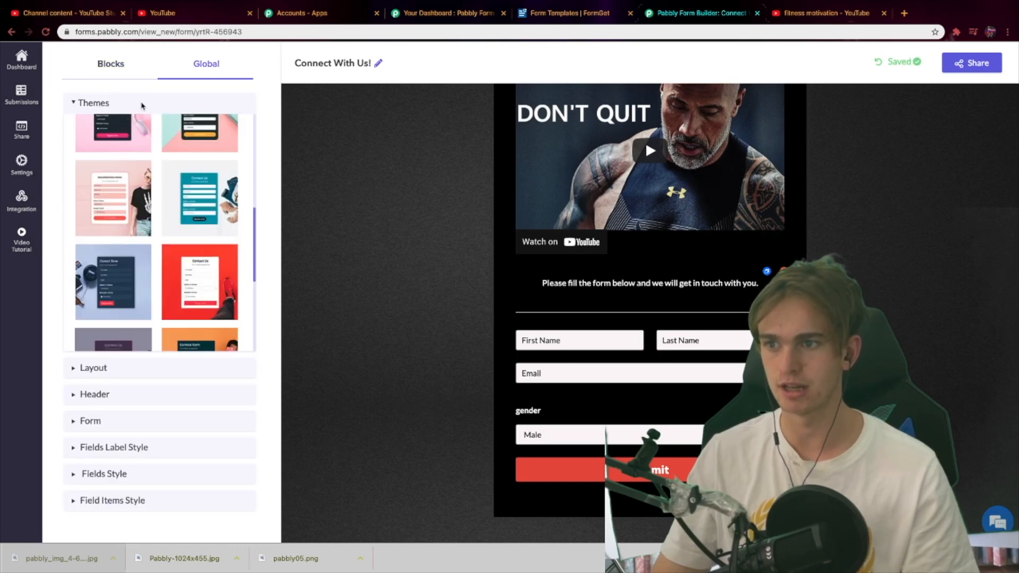
{"action": "left_click", "coordinate": [130, 366]}
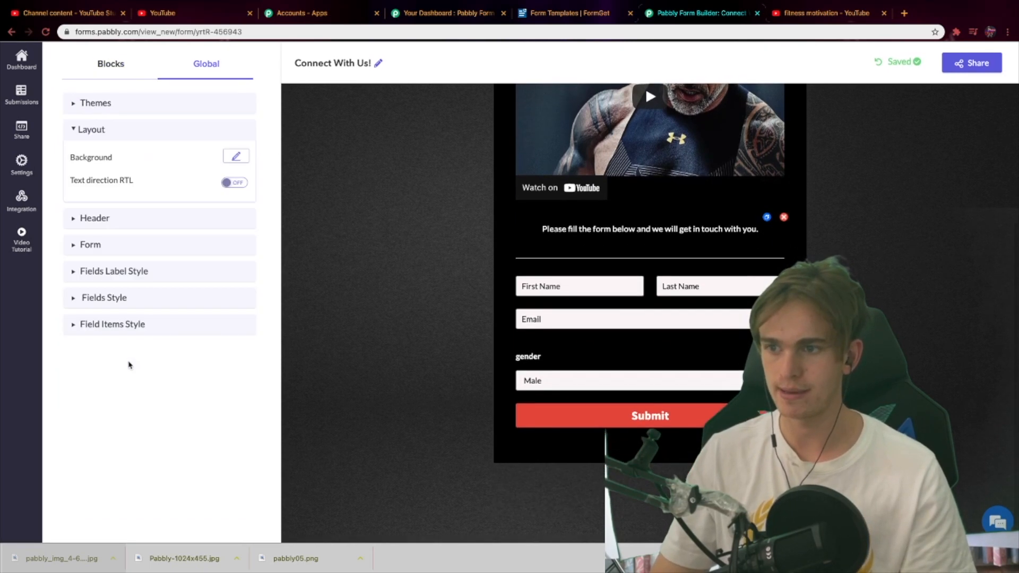
Try out the global header image above the form's heading, and turn the header off again
{"action": "left_click", "coordinate": [88, 218]}
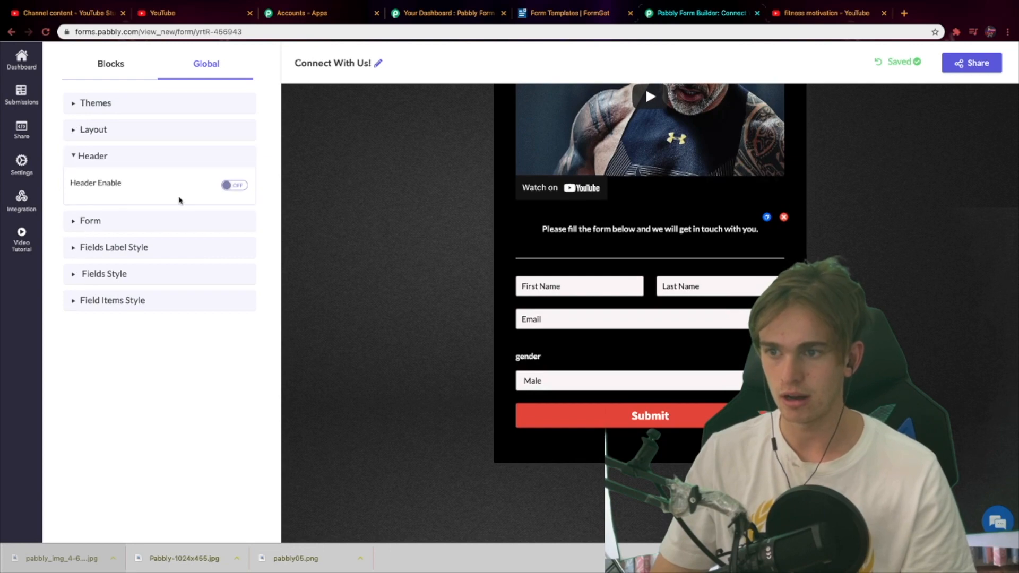
{"action": "left_click", "coordinate": [234, 183]}
{"action": "scroll", "coordinate": [551, 272], "scroll_direction": "up", "scroll_amount": 5}
{"action": "scroll", "coordinate": [552, 272], "scroll_direction": "down", "scroll_amount": 6}
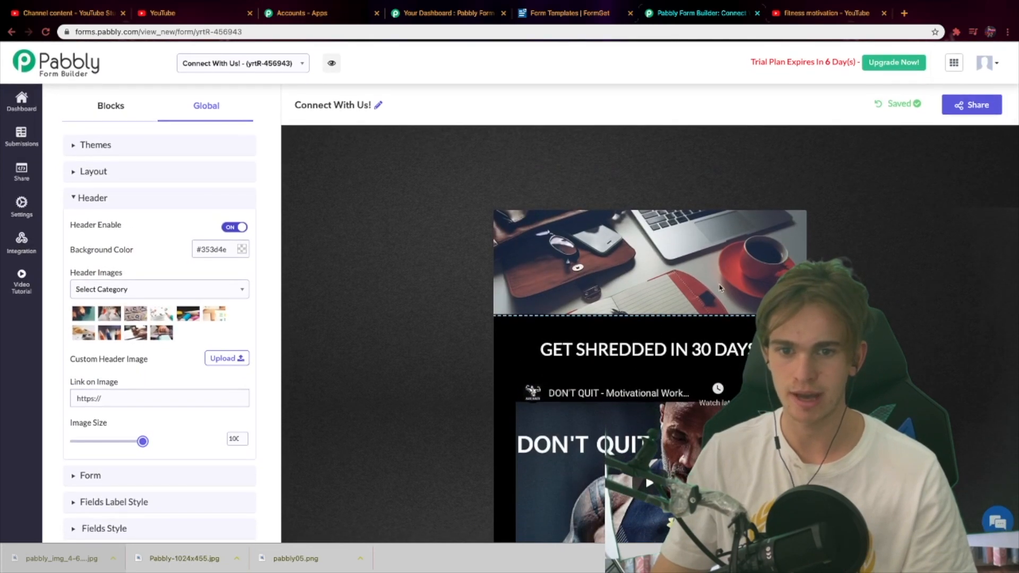
{"action": "left_click", "coordinate": [233, 185]}
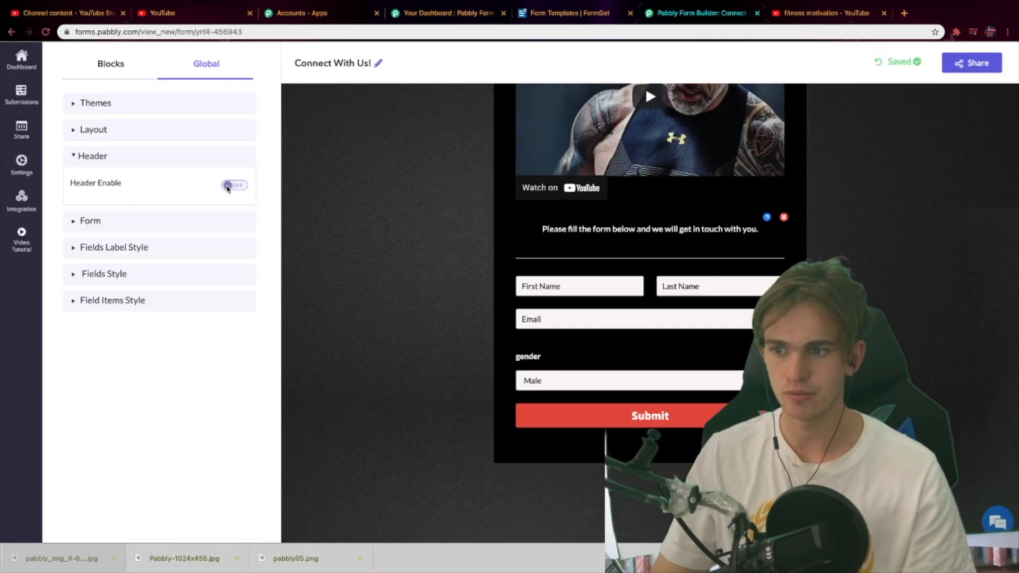
Set the form's border colour to #ff001e, border width to 0 and border radius to 52 on all sides
{"action": "left_click", "coordinate": [88, 219]}
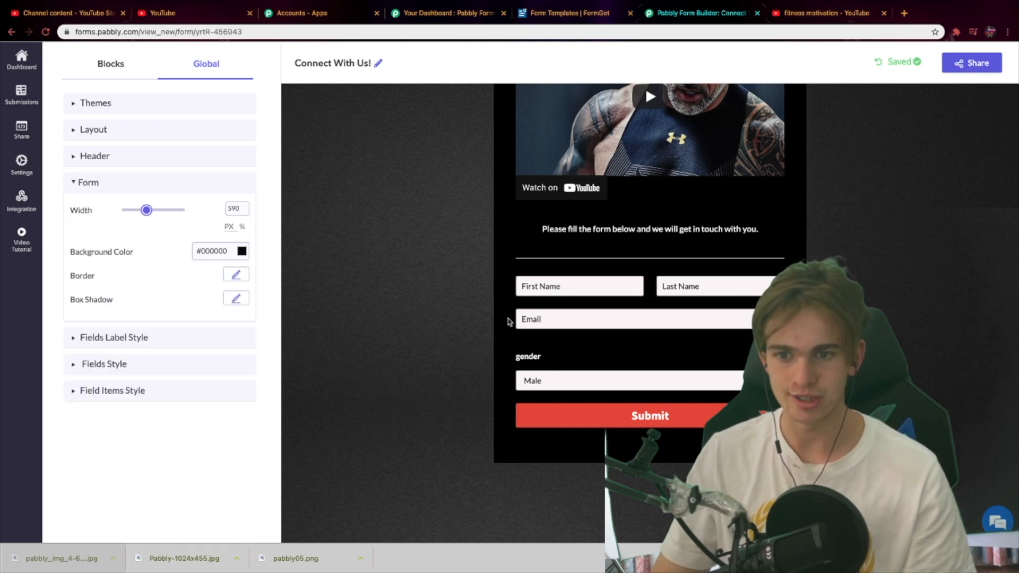
{"action": "left_click", "coordinate": [239, 279]}
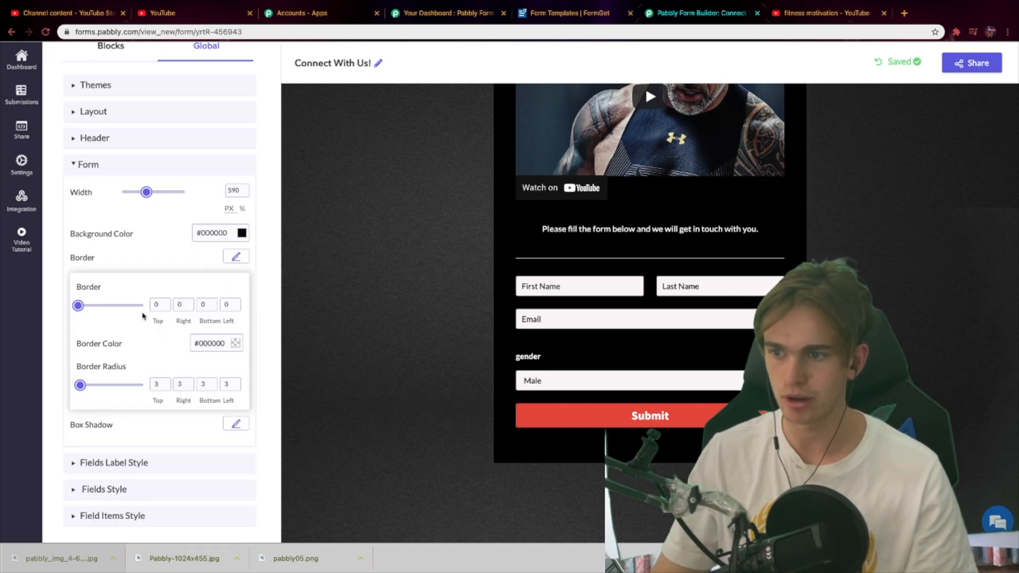
{"action": "left_click", "coordinate": [212, 343]}
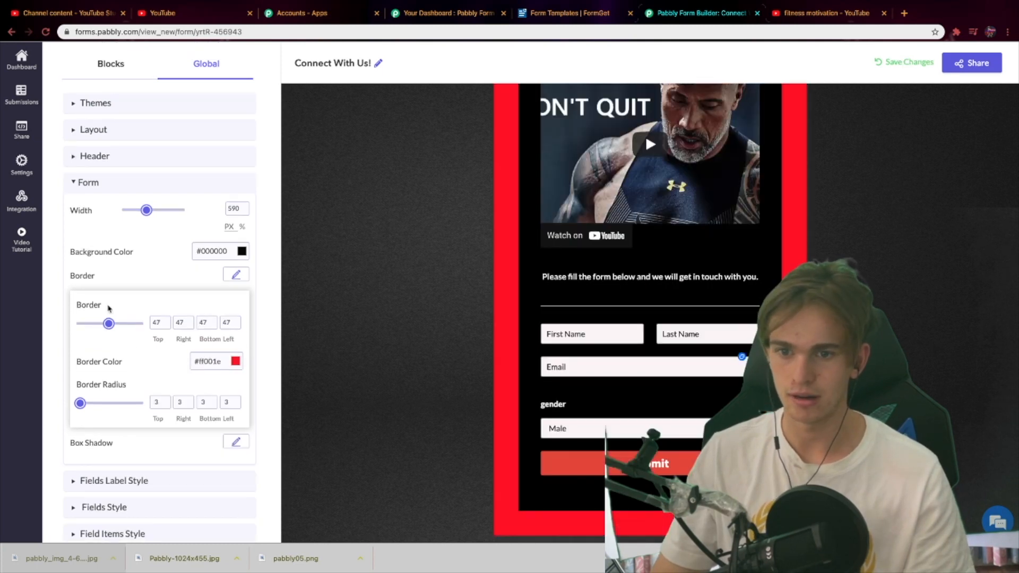
{"action": "left_click_drag", "start_coordinate": [108, 323], "coordinate": [78, 326]}
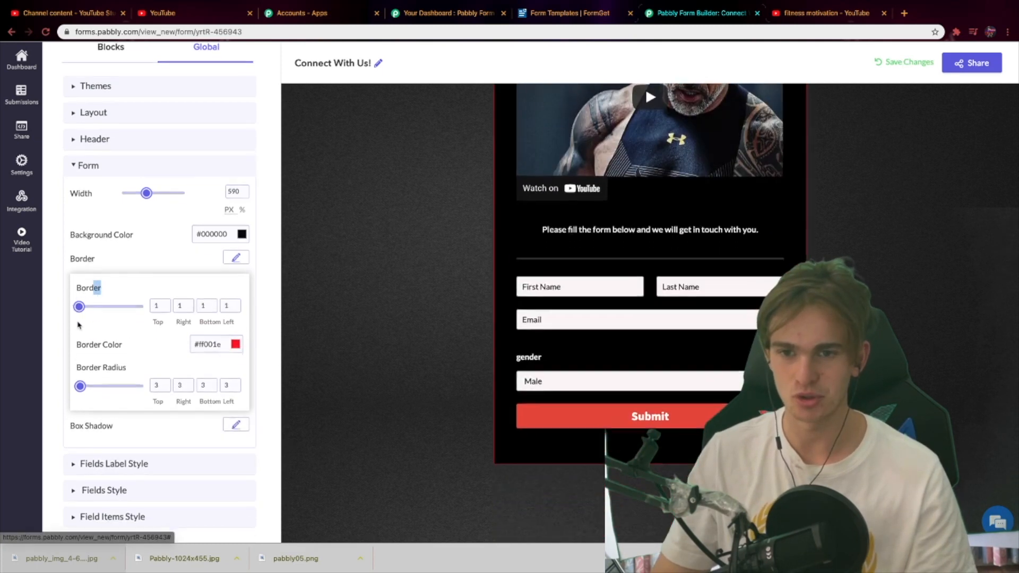
{"action": "left_click_drag", "start_coordinate": [80, 385], "coordinate": [112, 395]}
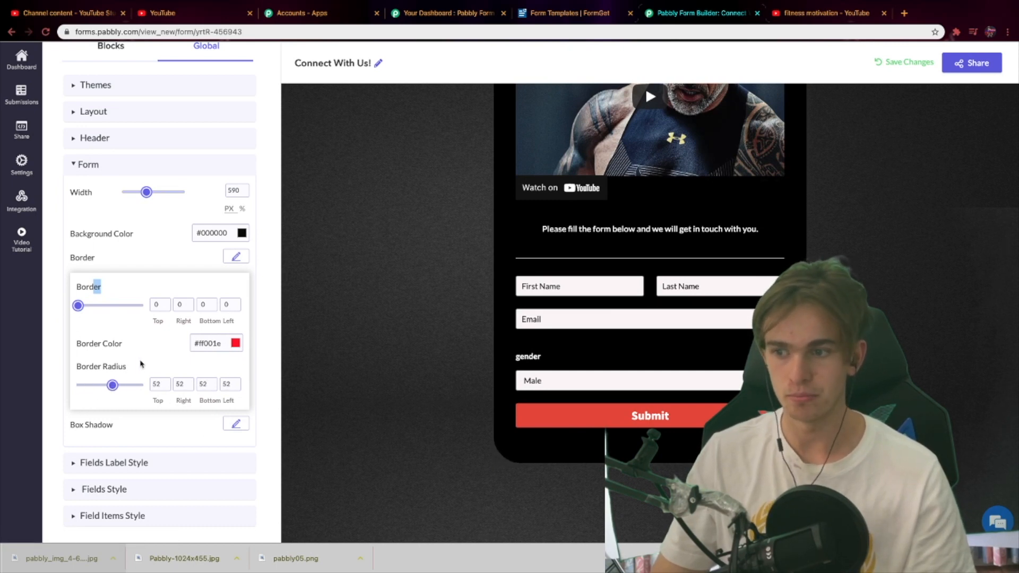
Set the global field label margin to 8 at the top and bottom
{"action": "left_click", "coordinate": [199, 70]}
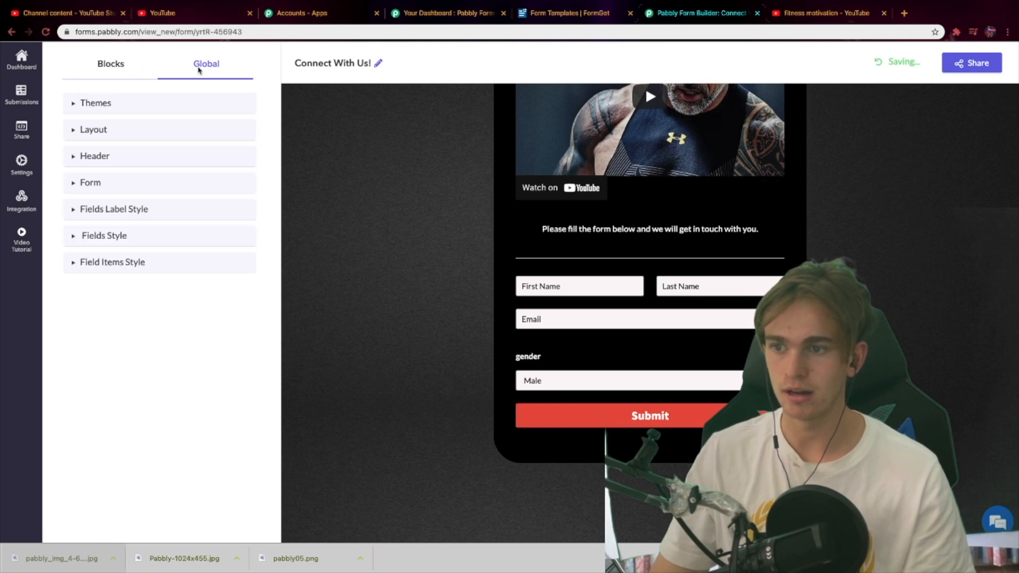
{"action": "left_click", "coordinate": [128, 207]}
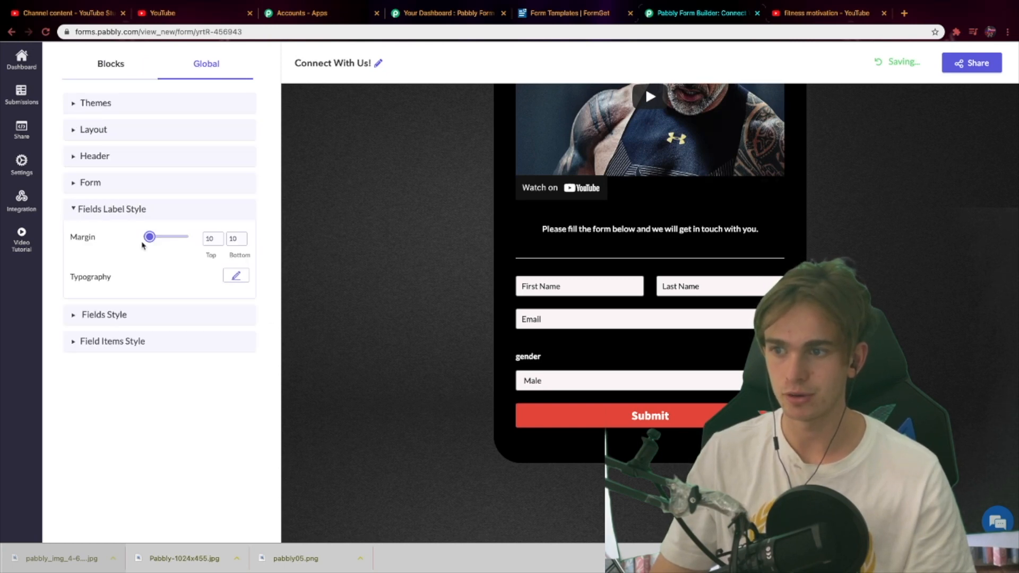
{"action": "mouse_move", "coordinate": [149, 236]}
{"action": "left_mouse_down"}
{"action": "mouse_move", "coordinate": [159, 237]}
{"action": "mouse_move", "coordinate": [136, 239]}
{"action": "mouse_move", "coordinate": [159, 237]}
{"action": "mouse_move", "coordinate": [149, 237]}
{"action": "left_mouse_up"}
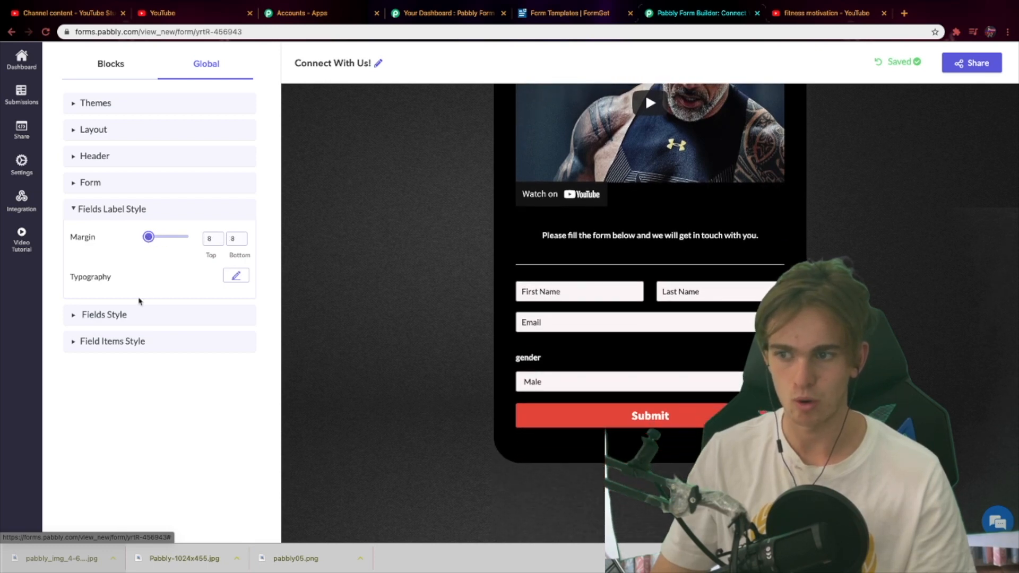
Set the global field background colour to #ffffff
{"action": "left_click", "coordinate": [123, 314]}
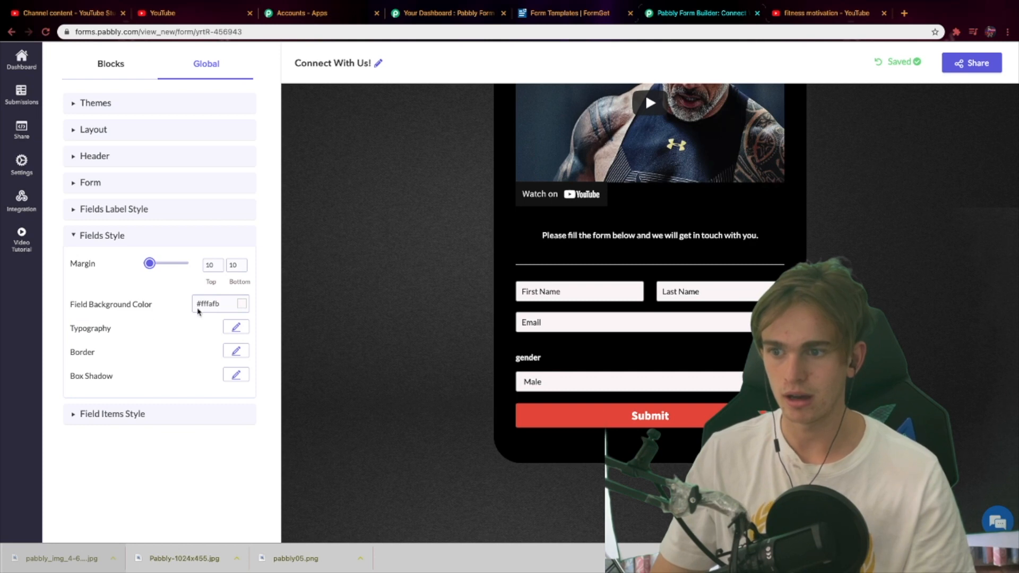
{"action": "left_click", "coordinate": [211, 303]}
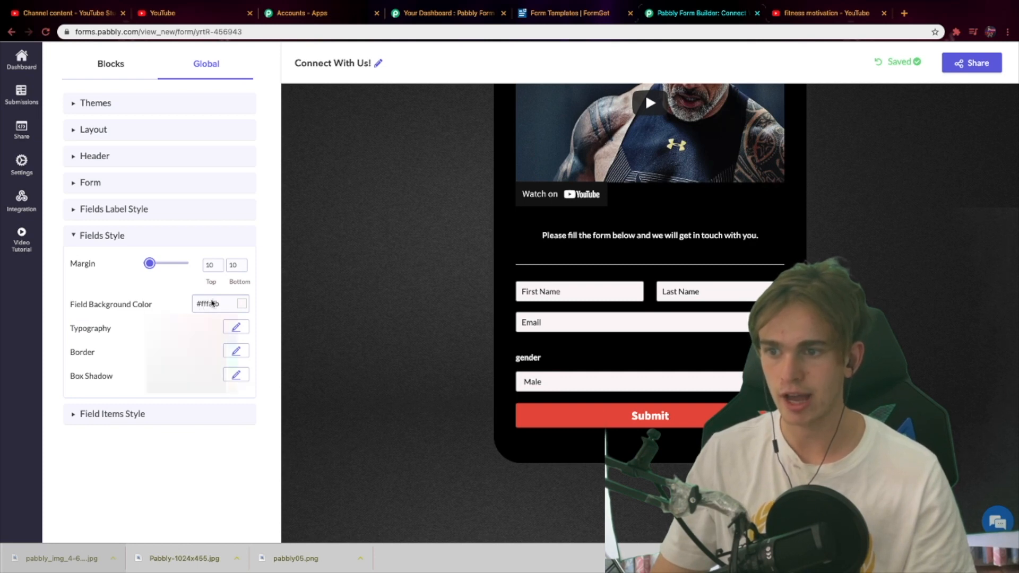
{"action": "mouse_move", "coordinate": [187, 352]}
{"action": "left_mouse_down"}
{"action": "mouse_move", "coordinate": [178, 363]}
{"action": "mouse_move", "coordinate": [194, 342]}
{"action": "mouse_move", "coordinate": [159, 302]}
{"action": "mouse_move", "coordinate": [133, 300]}
{"action": "left_mouse_up"}
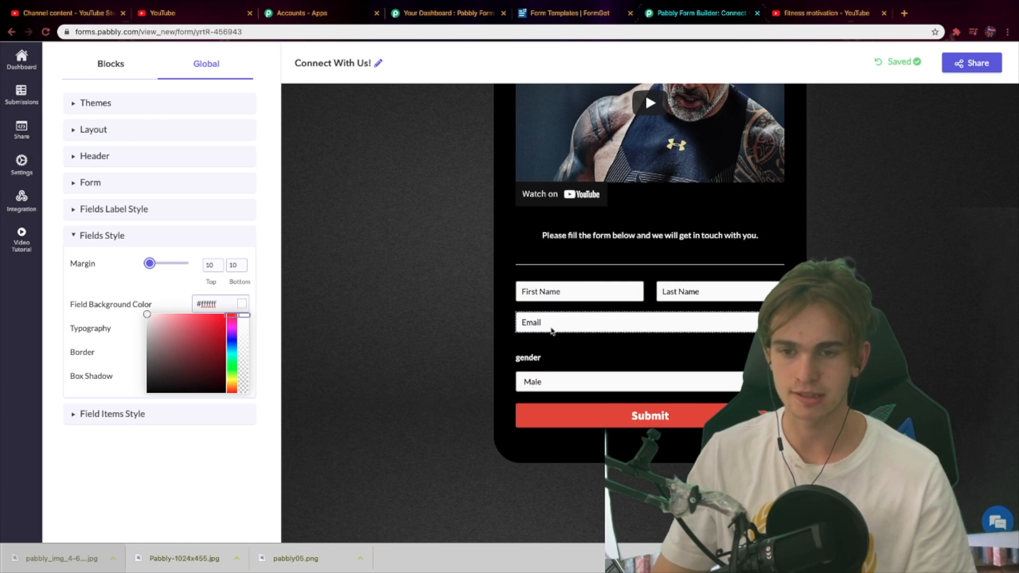
{"action": "left_click", "coordinate": [429, 322]}
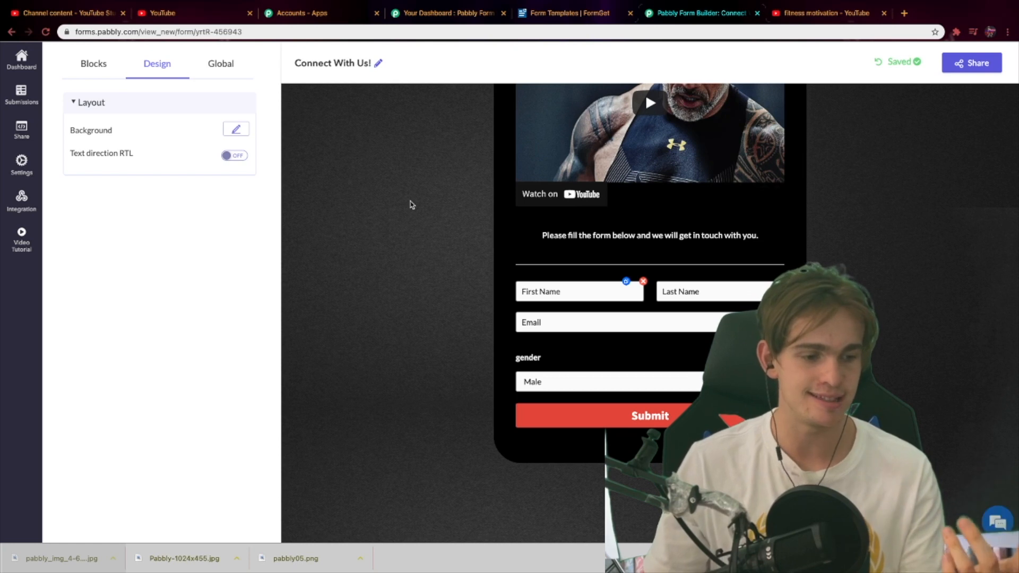
Review the whole form from the GET SHREDDED IN 30 DAYS heading down to the submit button
{"action": "scroll", "coordinate": [411, 205], "scroll_direction": "up", "scroll_amount": 5}
{"action": "left_click", "coordinate": [101, 110]}
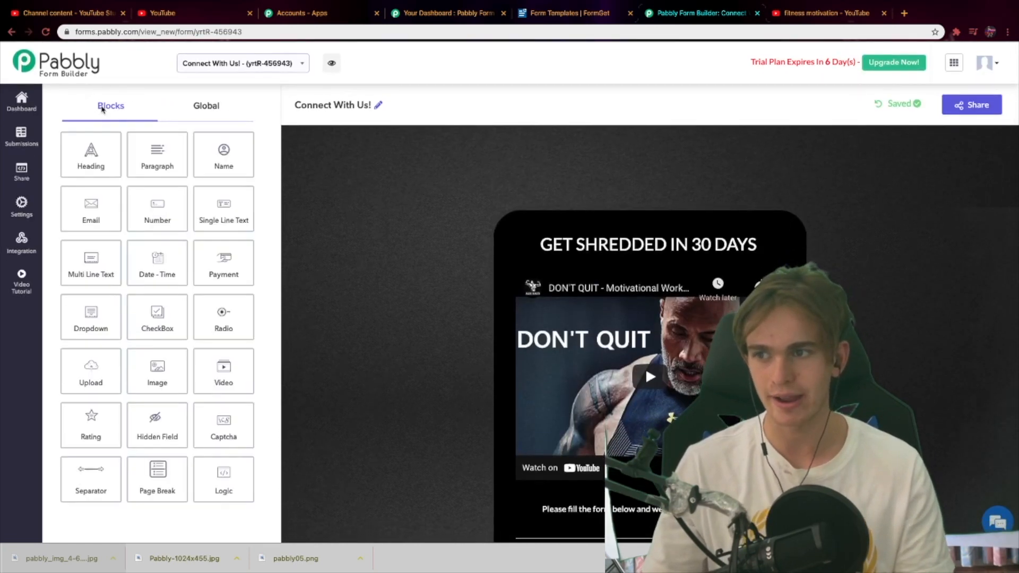
{"action": "scroll", "coordinate": [540, 360], "scroll_direction": "down", "scroll_amount": 5}
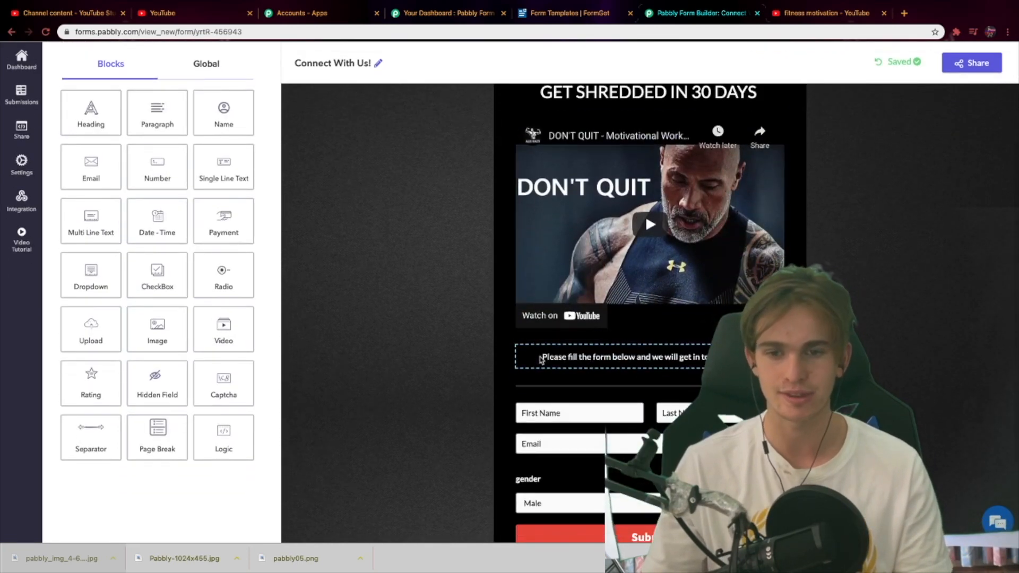
{"action": "scroll", "coordinate": [308, 329], "scroll_direction": "up", "scroll_amount": 5}
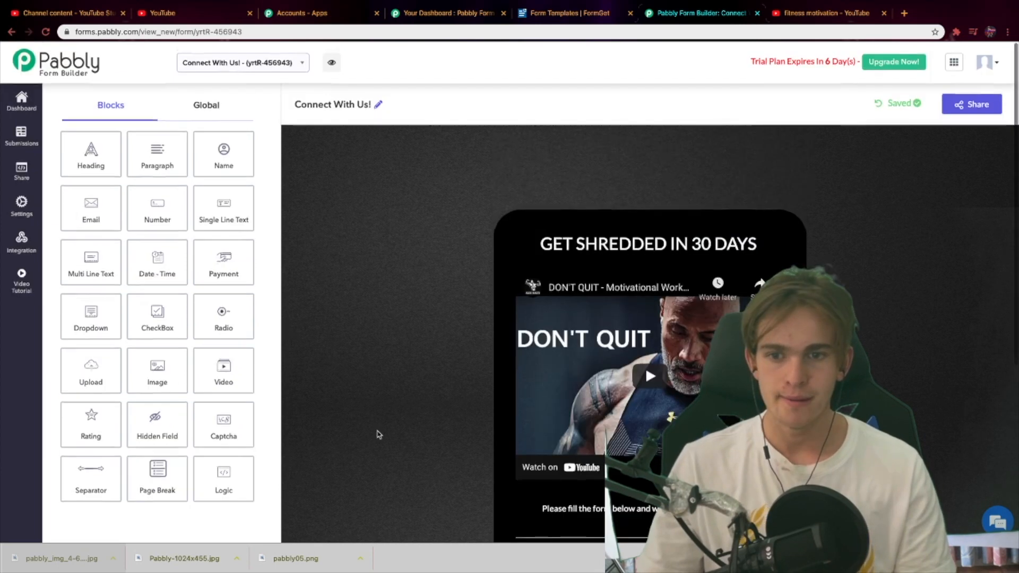
{"action": "scroll", "coordinate": [391, 420], "scroll_direction": "down", "scroll_amount": 2}
{"action": "scroll", "coordinate": [626, 212], "scroll_direction": "up", "scroll_amount": 3}
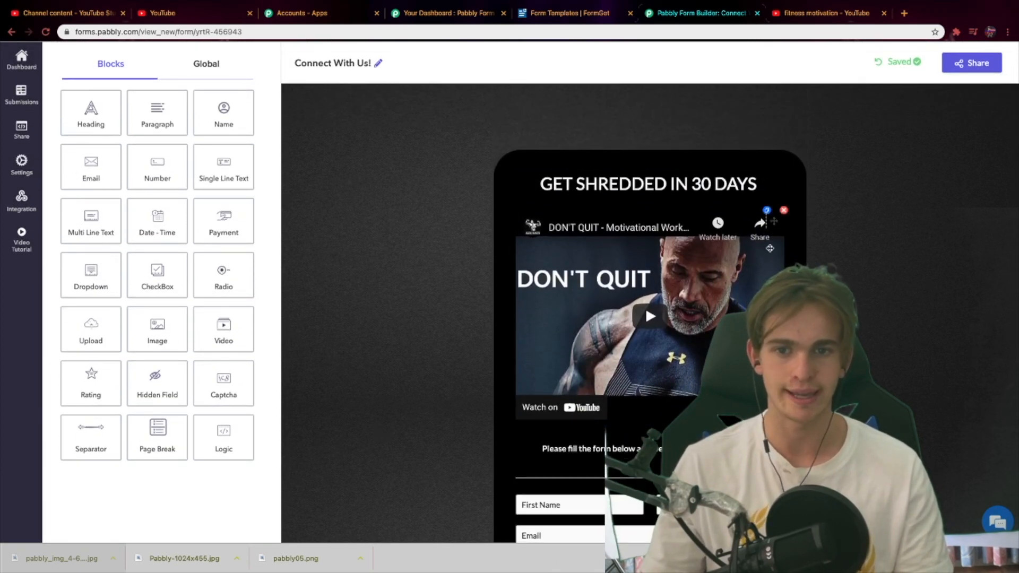
{"action": "scroll", "coordinate": [728, 301], "scroll_direction": "down", "scroll_amount": 1}
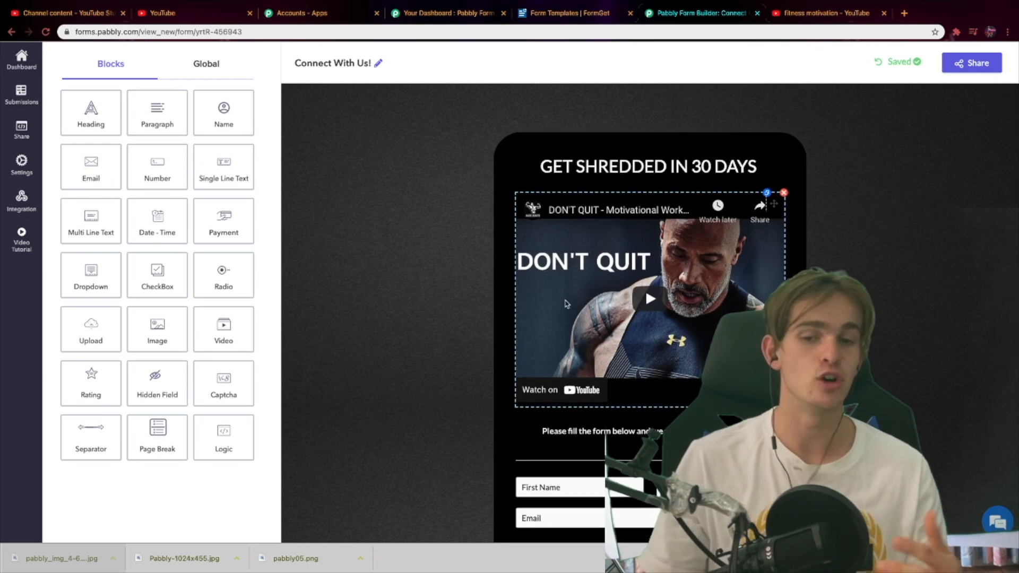
{"action": "scroll", "coordinate": [565, 303], "scroll_direction": "down", "scroll_amount": 1}
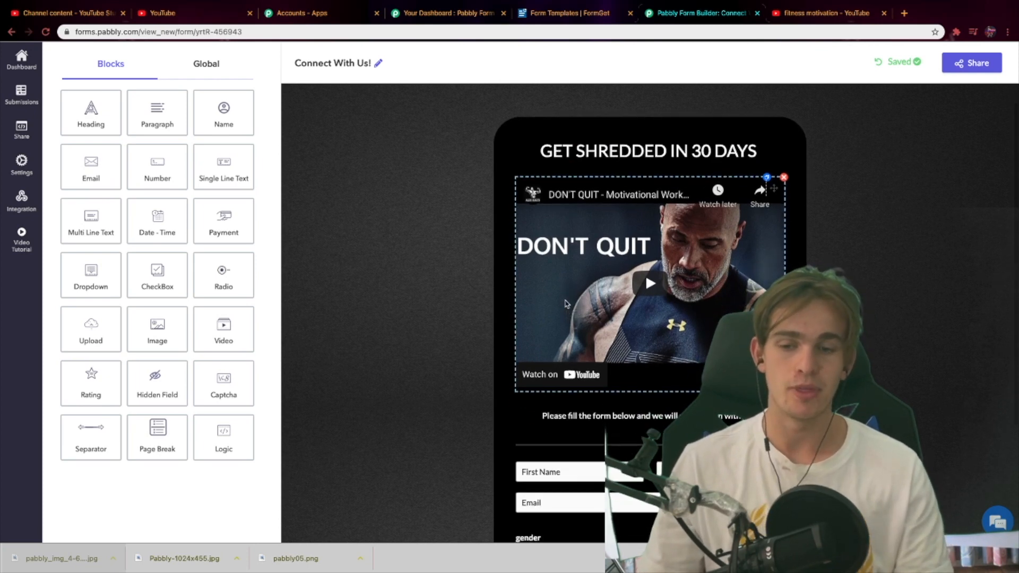
{"action": "scroll", "coordinate": [565, 304], "scroll_direction": "down", "scroll_amount": 3}
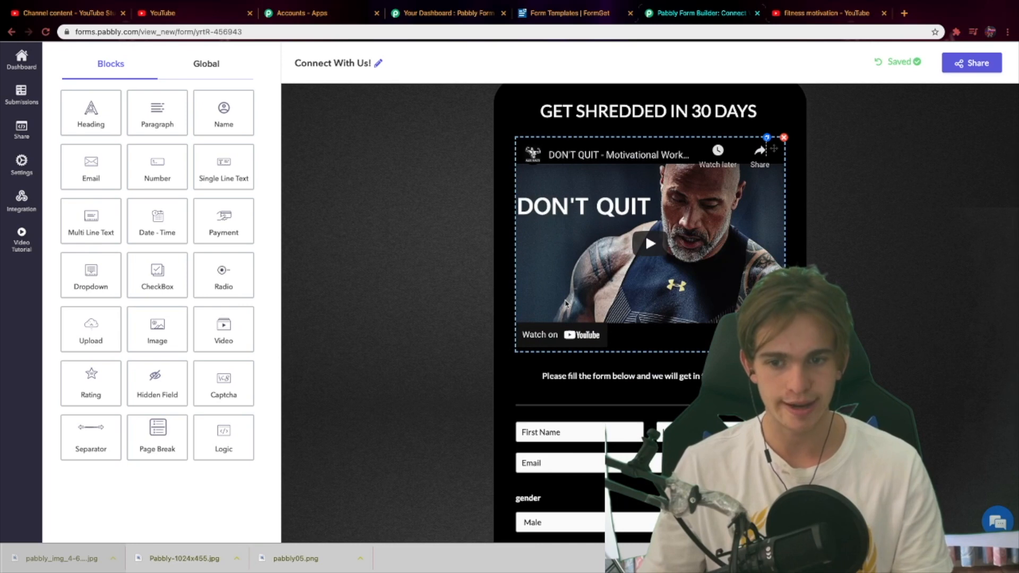
{"action": "scroll", "coordinate": [566, 304], "scroll_direction": "down", "scroll_amount": 4}
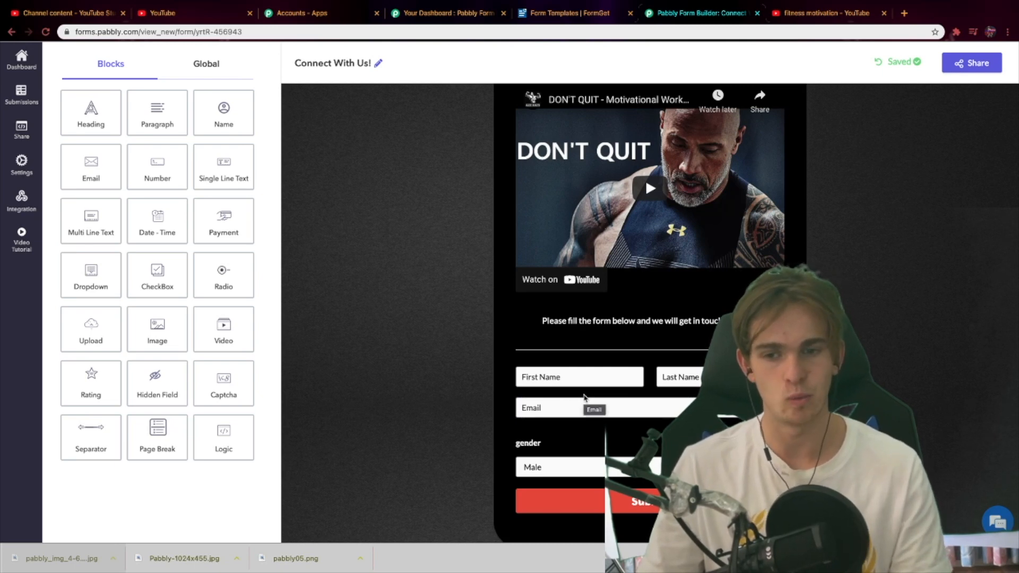
{"action": "scroll", "coordinate": [584, 397], "scroll_direction": "down", "scroll_amount": 3}
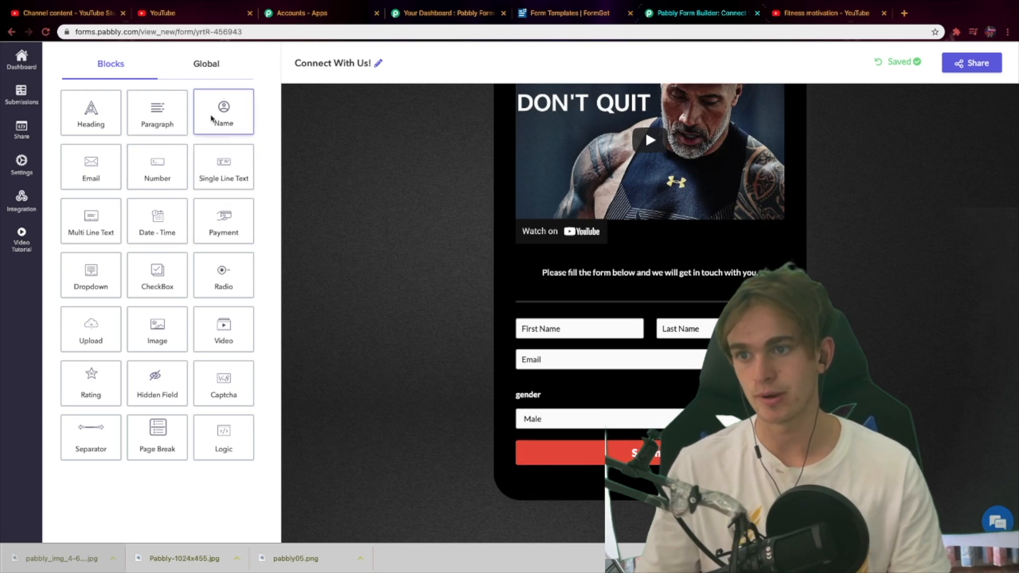
Add a dropdown field between the gender dropdown and the submit button, with Athletics as its first choice
{"action": "left_click_drag", "start_coordinate": [90, 275], "coordinate": [584, 454]}
{"action": "triple_click", "coordinate": [127, 206]}
{"action": "type", "text": "A"}
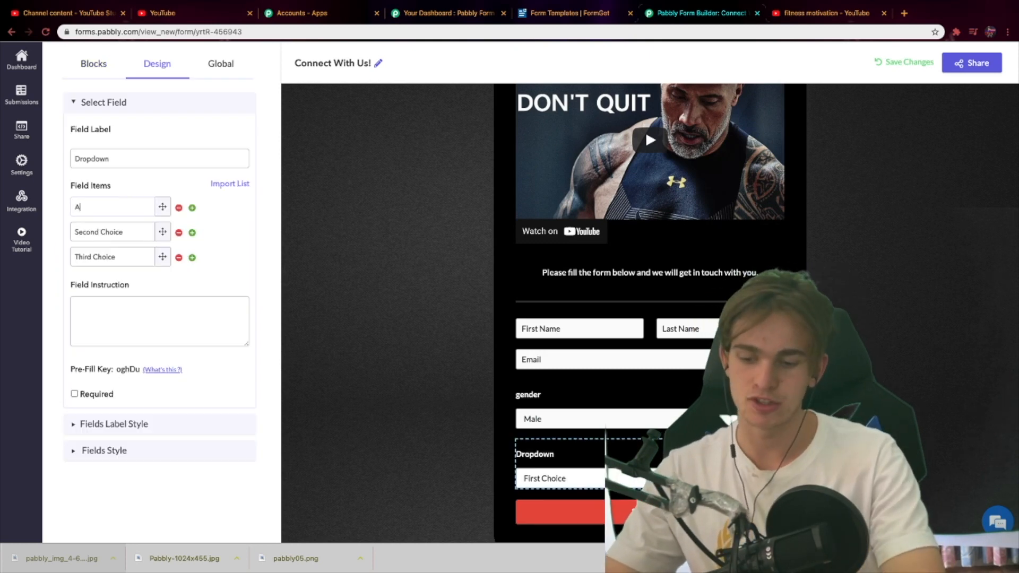
{"action": "type", "text": "thl"}
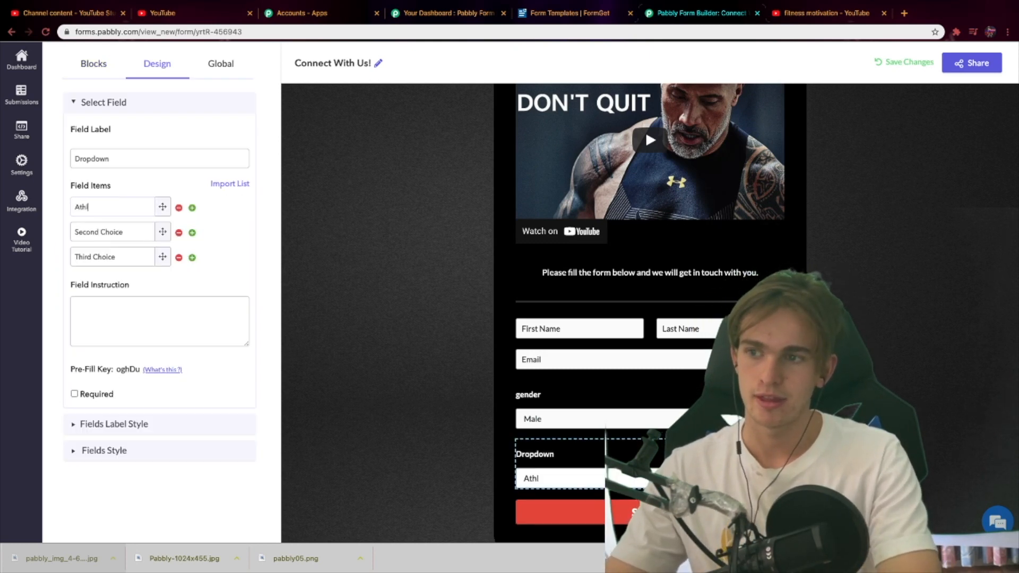
{"action": "type", "text": "l"}
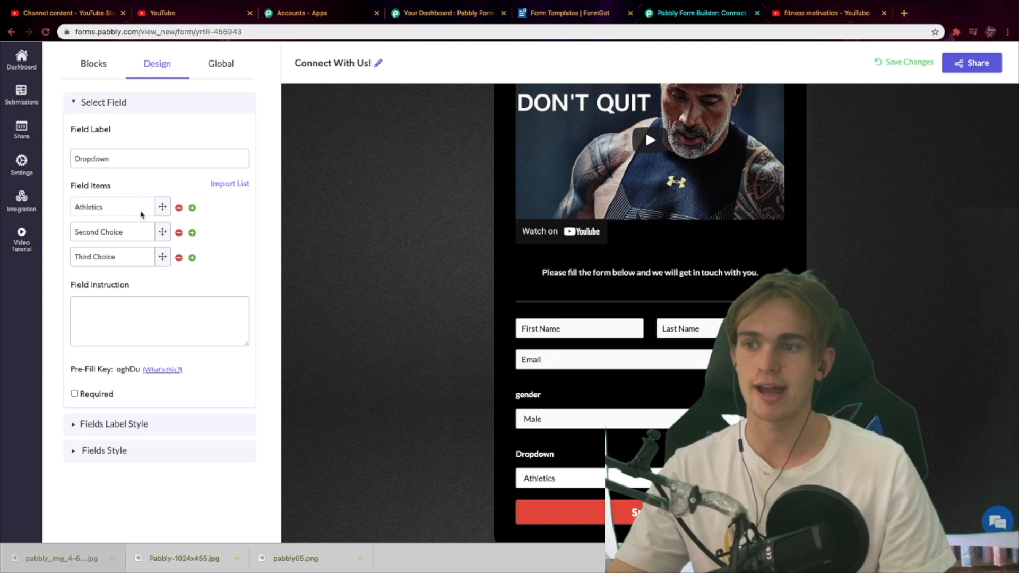
Change the new dropdown's second choice to Asthetics, remove its third choice, and label the field Goal
{"action": "triple_click", "coordinate": [128, 231]}
{"action": "type", "text": "S"}
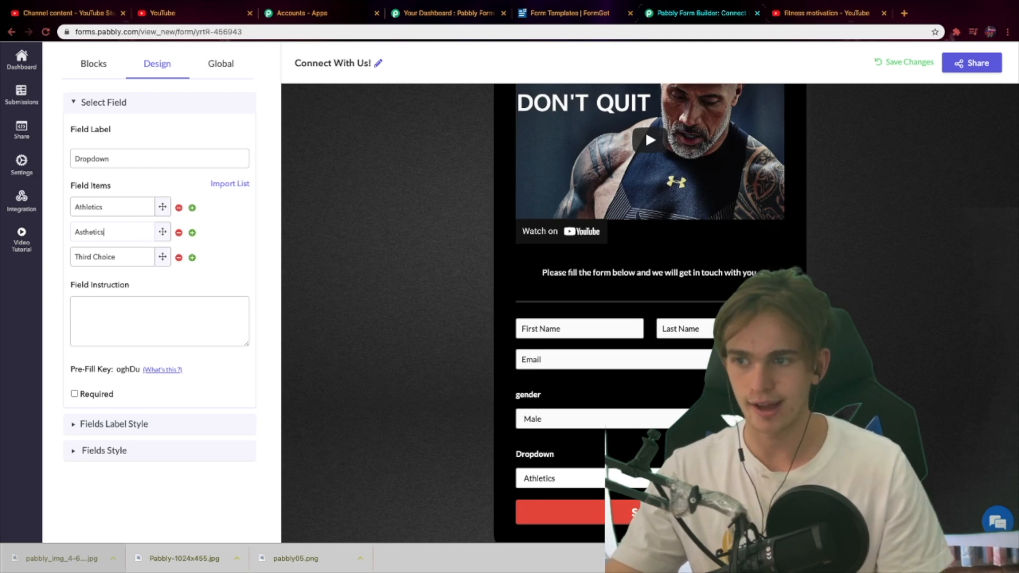
{"action": "left_click", "coordinate": [179, 257]}
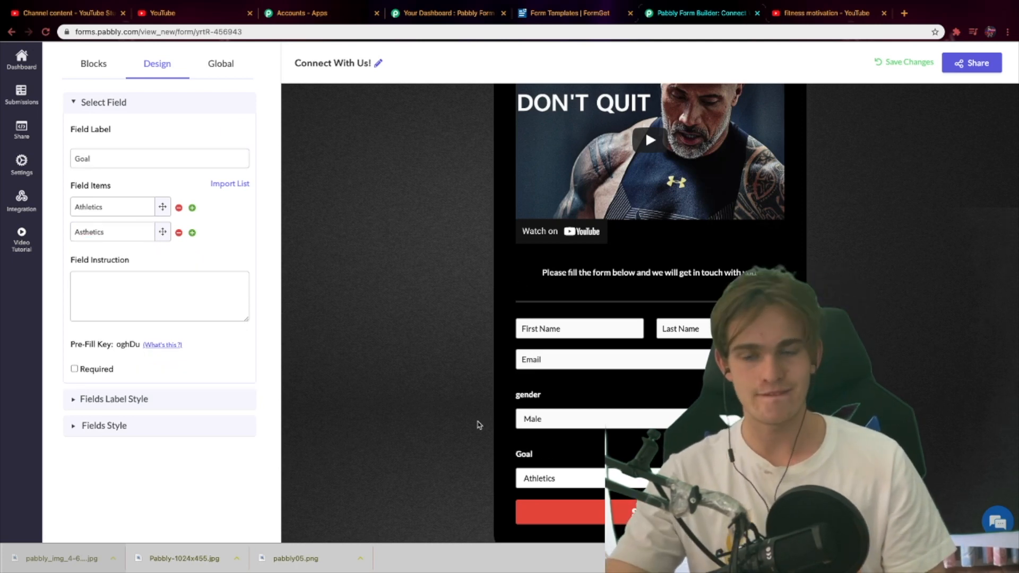
{"action": "left_click", "coordinate": [479, 425]}
{"action": "scroll", "coordinate": [564, 400], "scroll_direction": "down", "scroll_amount": 1}
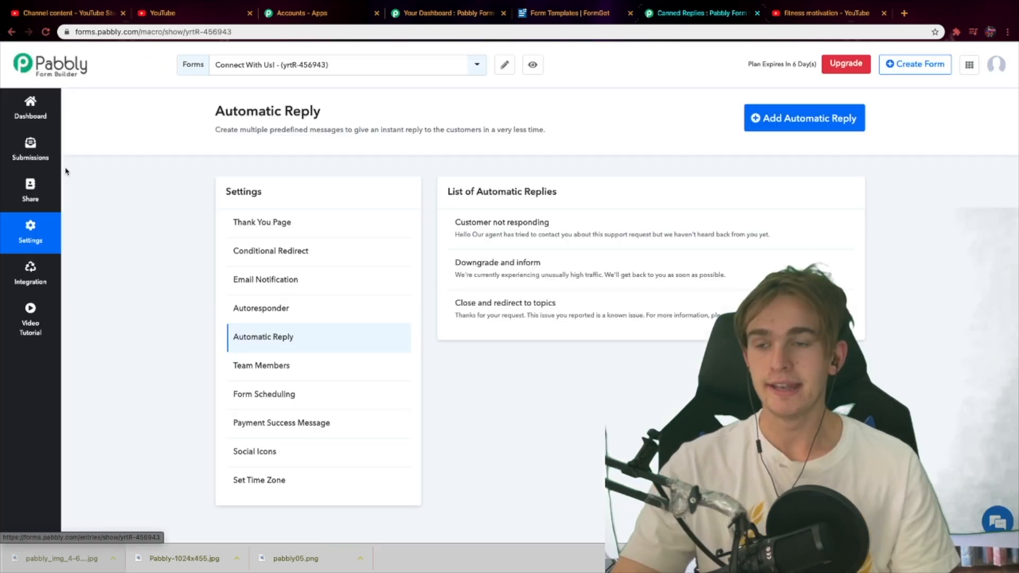
Open the sharing options for the Connect With Us! form
{"action": "left_click", "coordinate": [30, 191]}
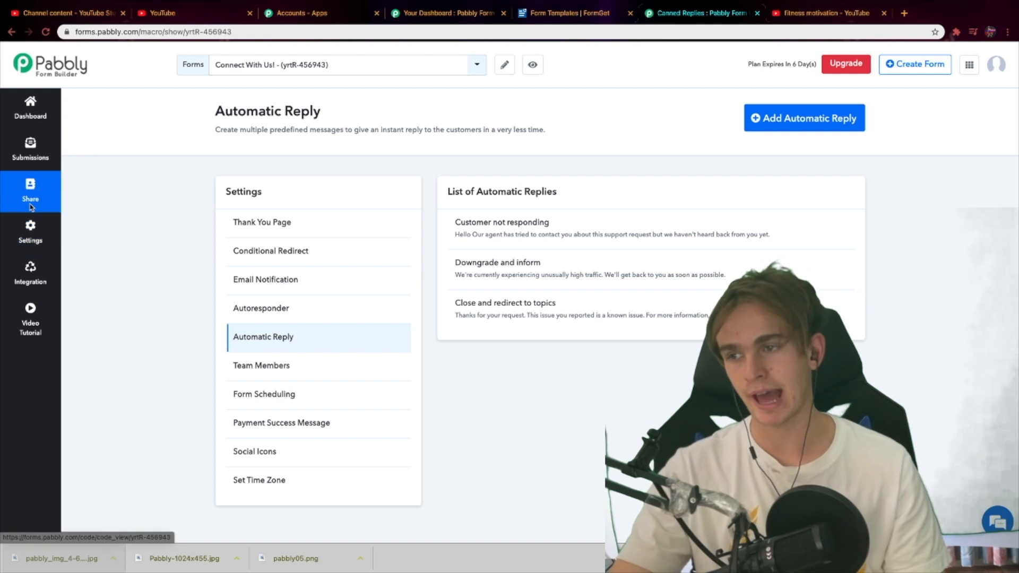
{"action": "left_click", "coordinate": [33, 165]}
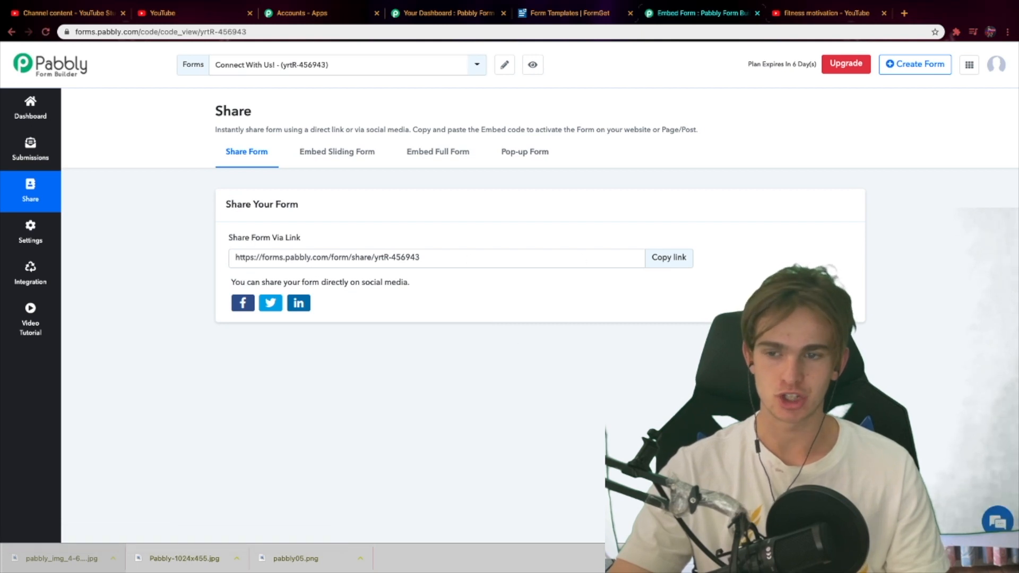
Review the form's submissions page, including the form submissions, analytics and report views
{"action": "left_click", "coordinate": [47, 143]}
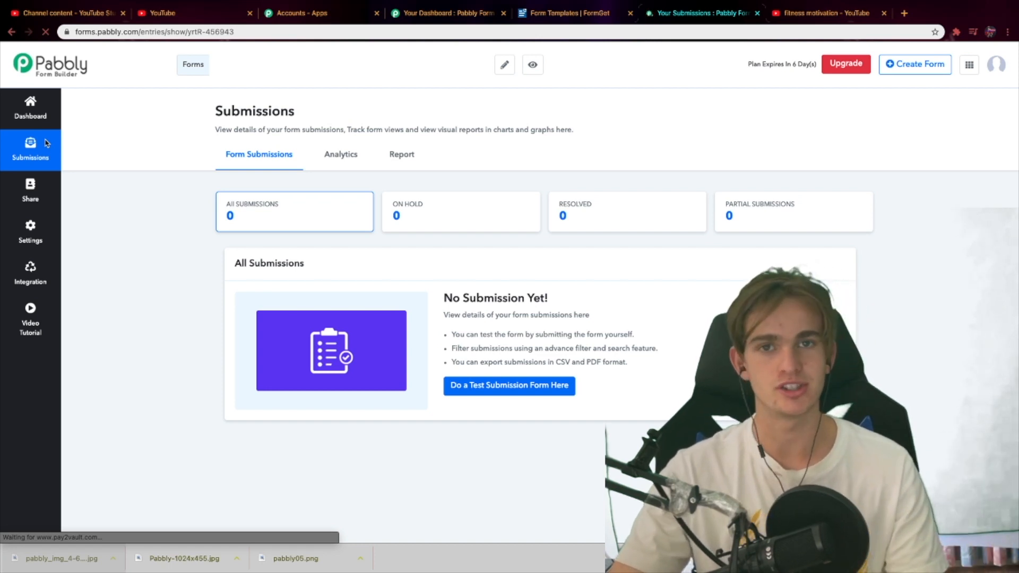
{"action": "left_click", "coordinate": [348, 161]}
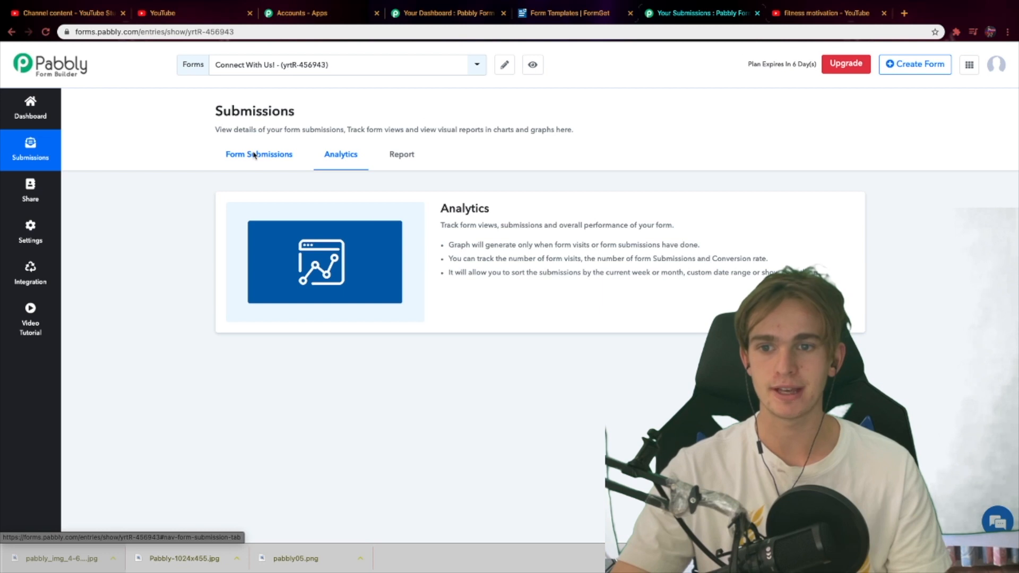
{"action": "left_click", "coordinate": [277, 164]}
{"action": "left_click", "coordinate": [351, 159]}
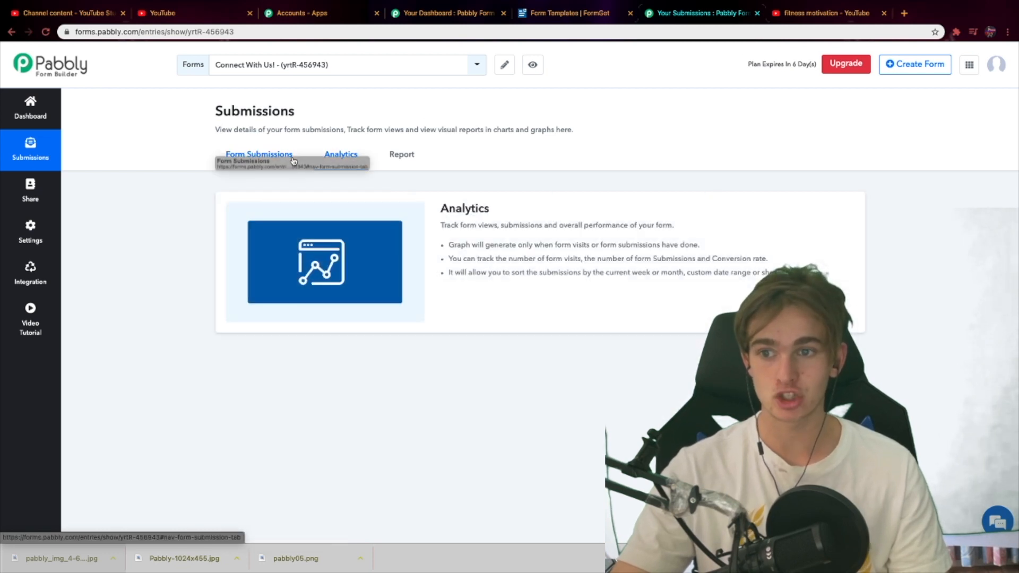
{"action": "left_click", "coordinate": [262, 162]}
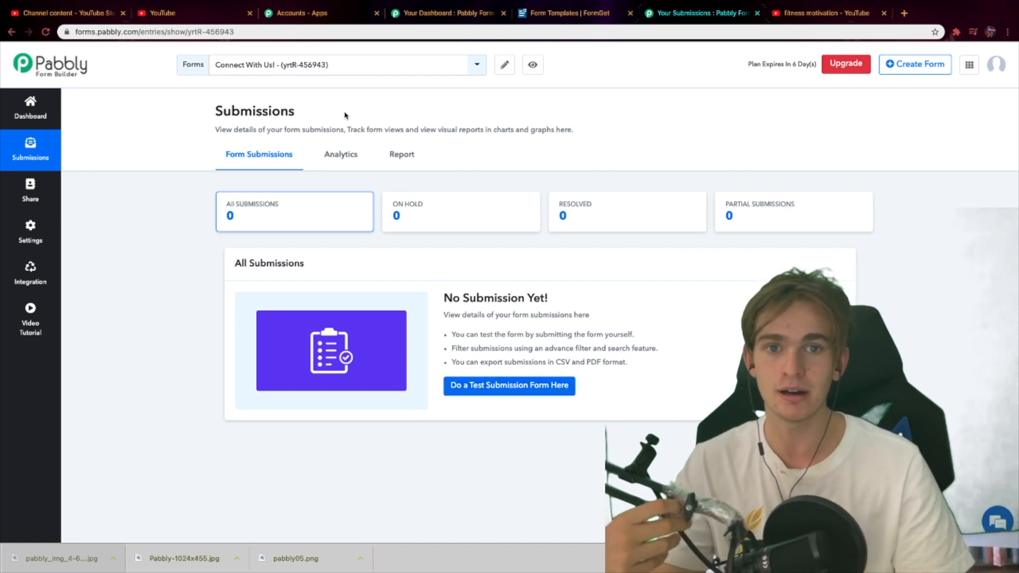
{"action": "left_click", "coordinate": [340, 153]}
{"action": "left_click", "coordinate": [401, 154]}
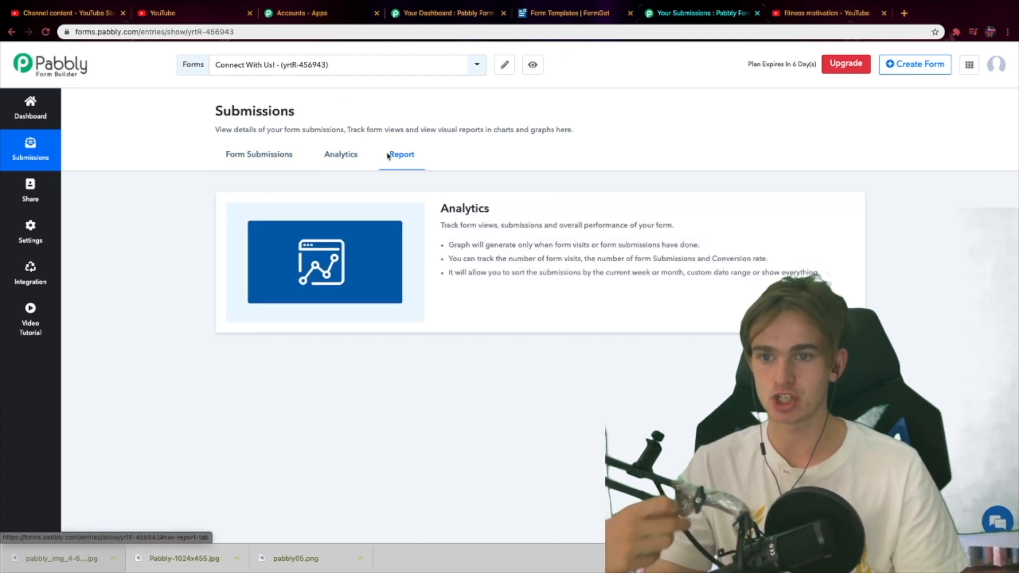
Try to remove the Powered by Pabbly logo from the thank you page message in the form's settings
{"action": "left_click", "coordinate": [32, 228]}
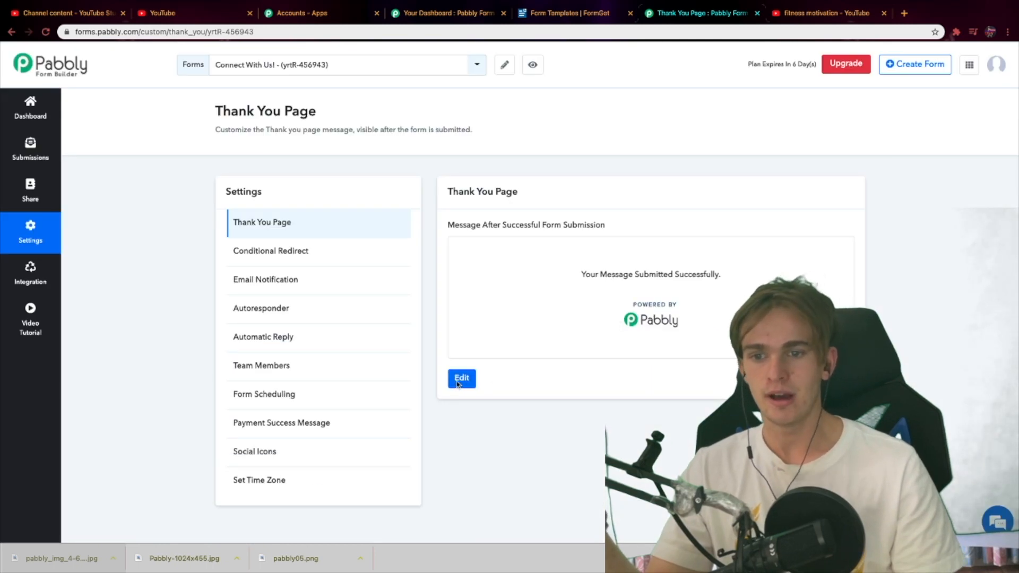
{"action": "left_click", "coordinate": [461, 380]}
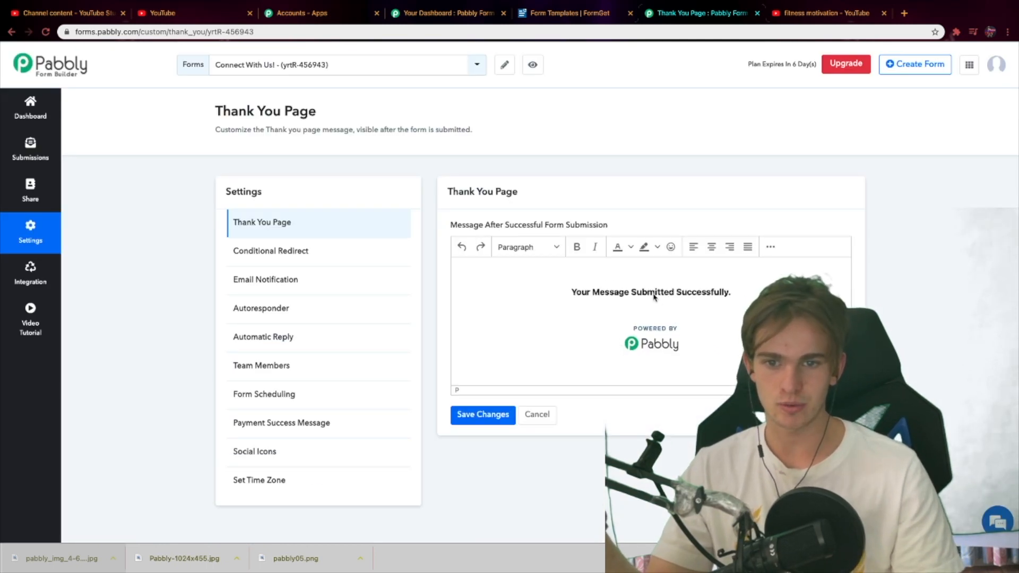
{"action": "left_click", "coordinate": [660, 325]}
{"action": "left_click", "coordinate": [646, 344]}
{"action": "left_click", "coordinate": [708, 348]}
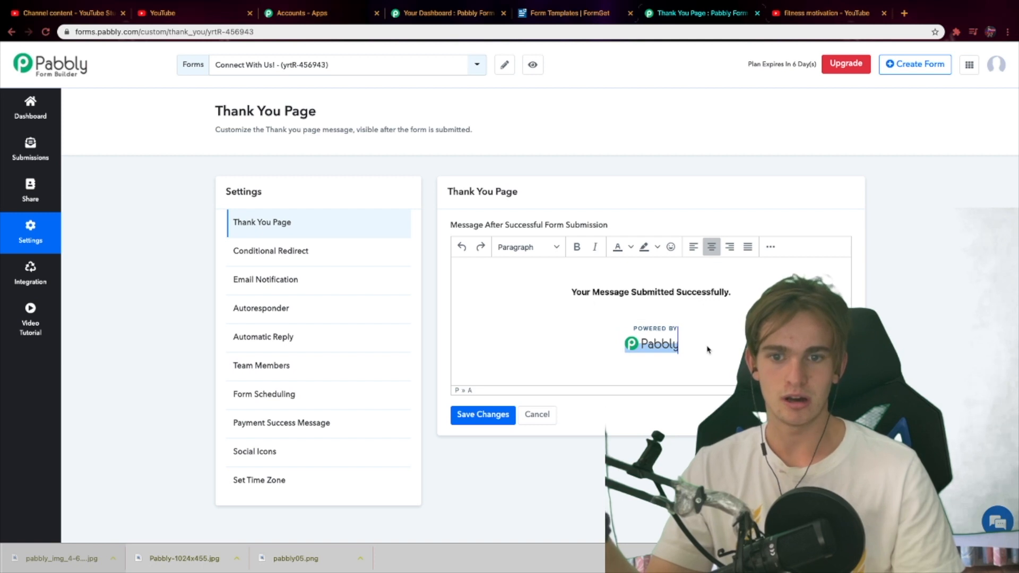
{"action": "left_click", "coordinate": [647, 333]}
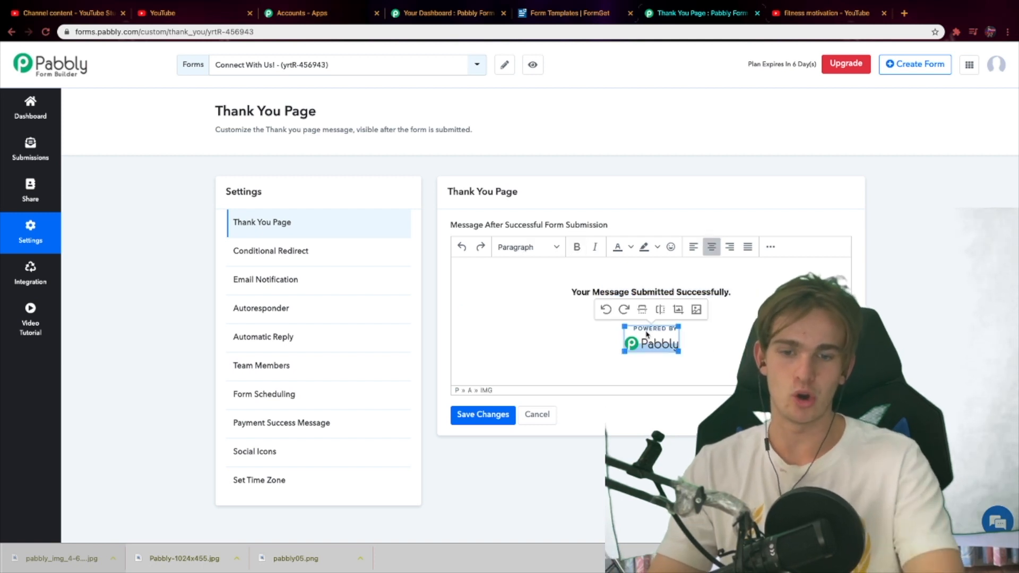
{"action": "key", "text": "BackSpace"}
{"action": "key", "text": "BackSpace"}
{"action": "key", "text": "BackSpace"}
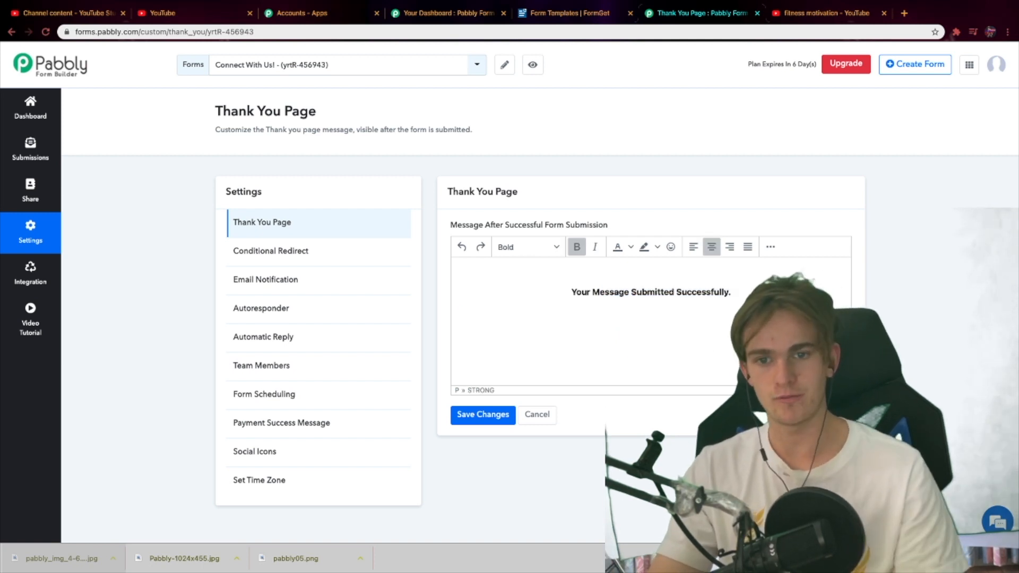
Examine the form's redirect and email settings: conditional redirect, email notification, autoresponder and automatic reply
{"action": "left_click", "coordinate": [335, 256]}
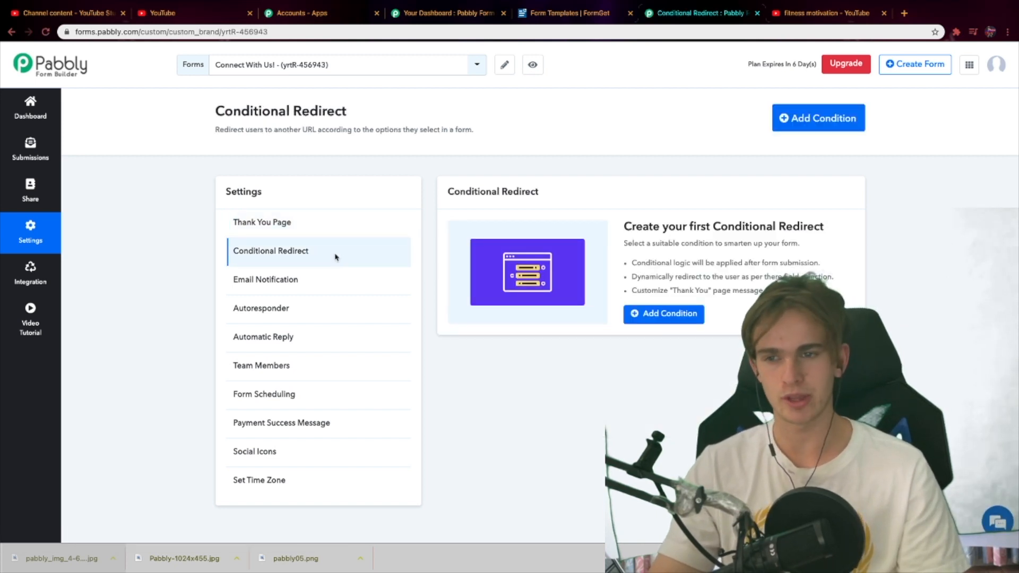
{"action": "left_click", "coordinate": [299, 223]}
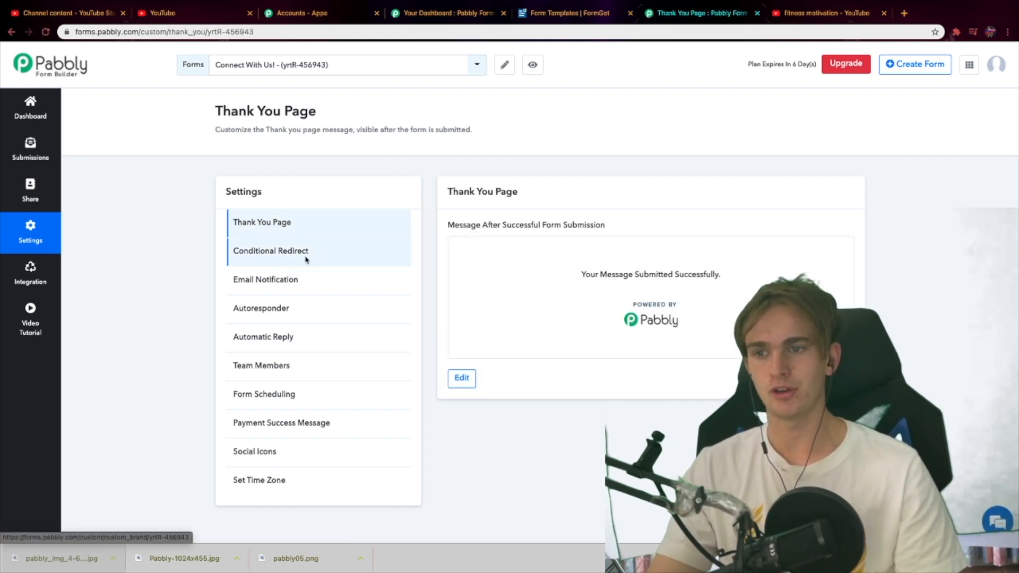
{"action": "left_click", "coordinate": [306, 256]}
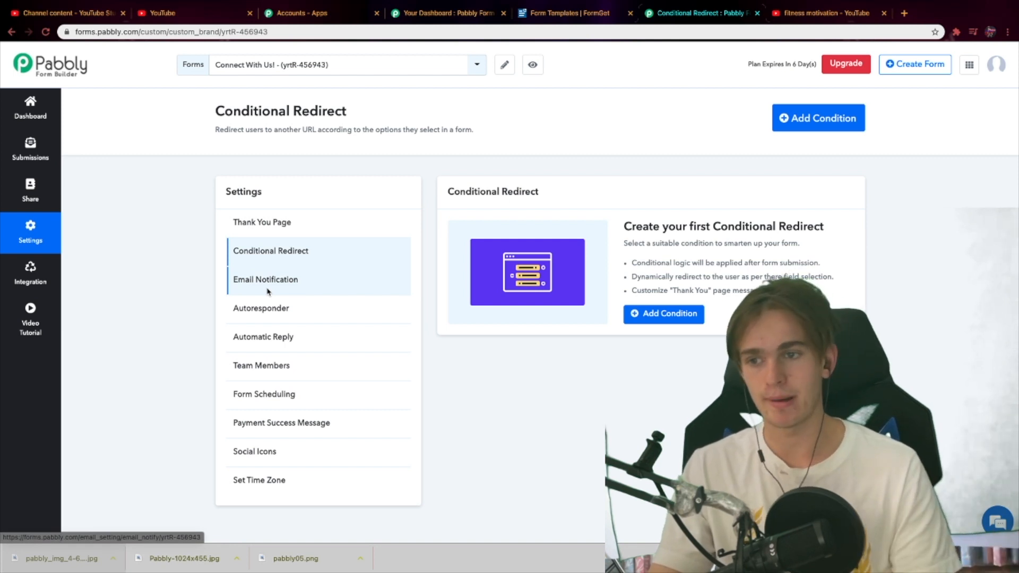
{"action": "left_click", "coordinate": [280, 282]}
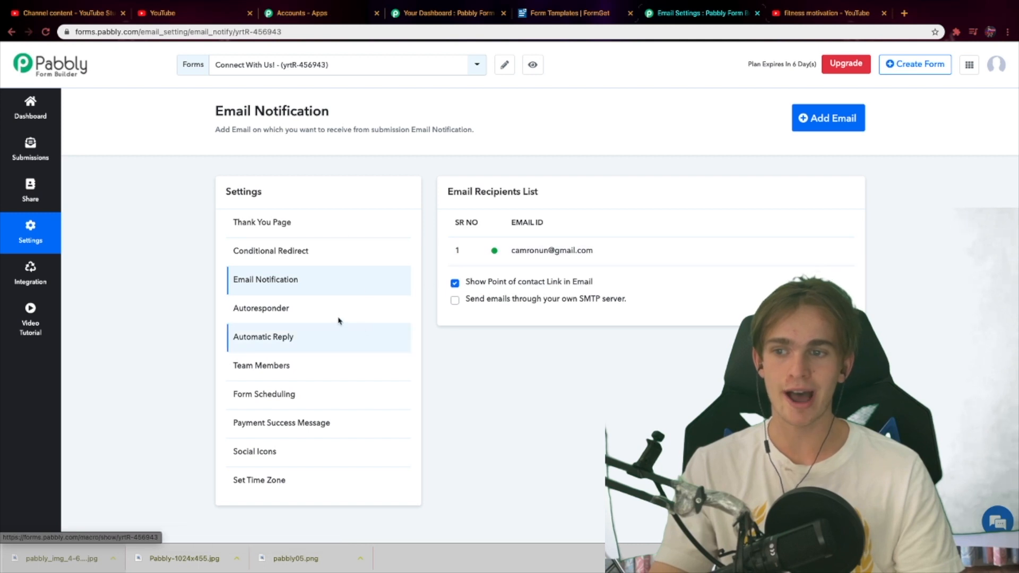
{"action": "left_click", "coordinate": [322, 313]}
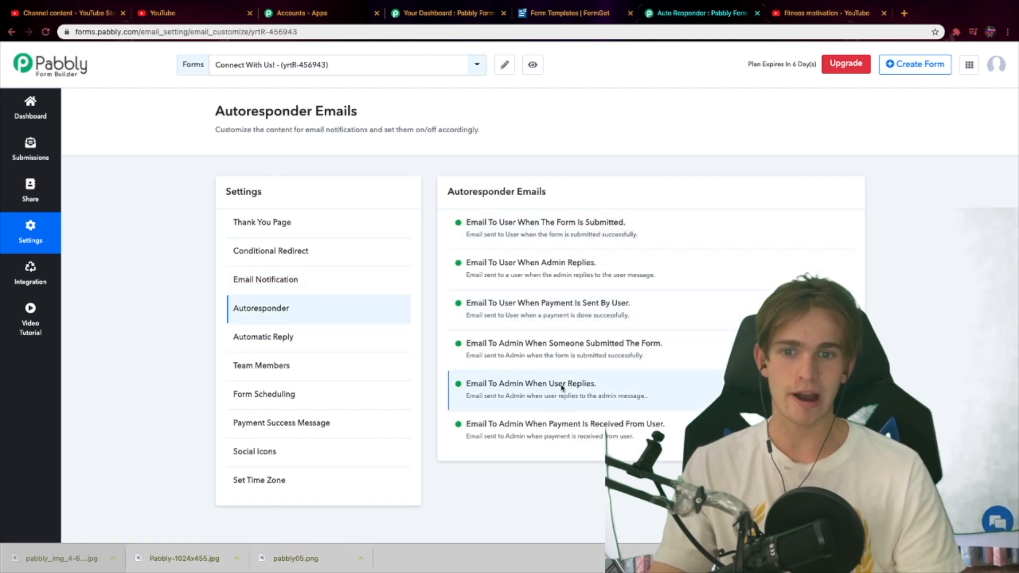
{"action": "left_click", "coordinate": [341, 336]}
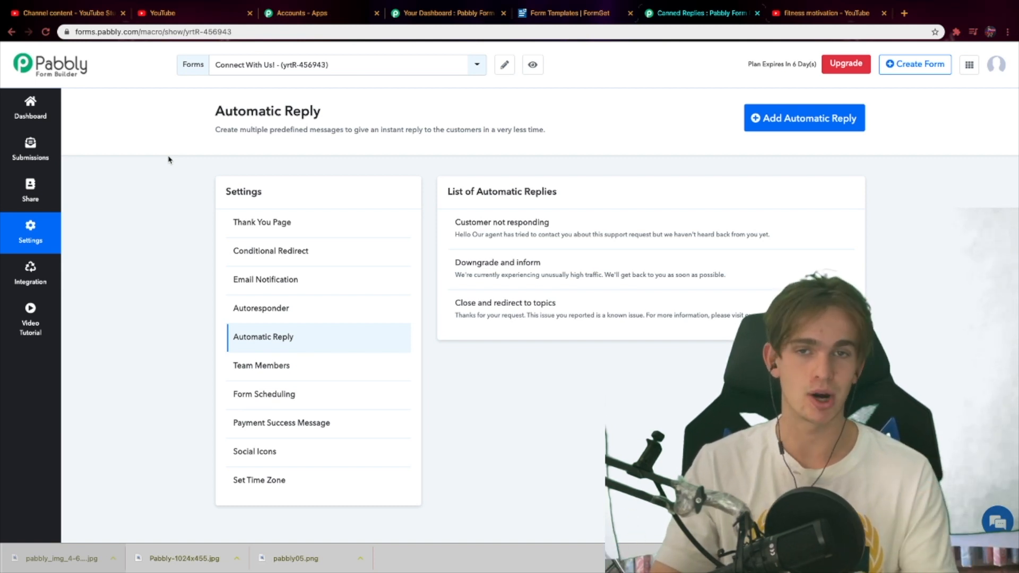
Examine the remaining form settings: team members, form scheduling, payment success message, social icons and time zone
{"action": "left_click", "coordinate": [267, 376]}
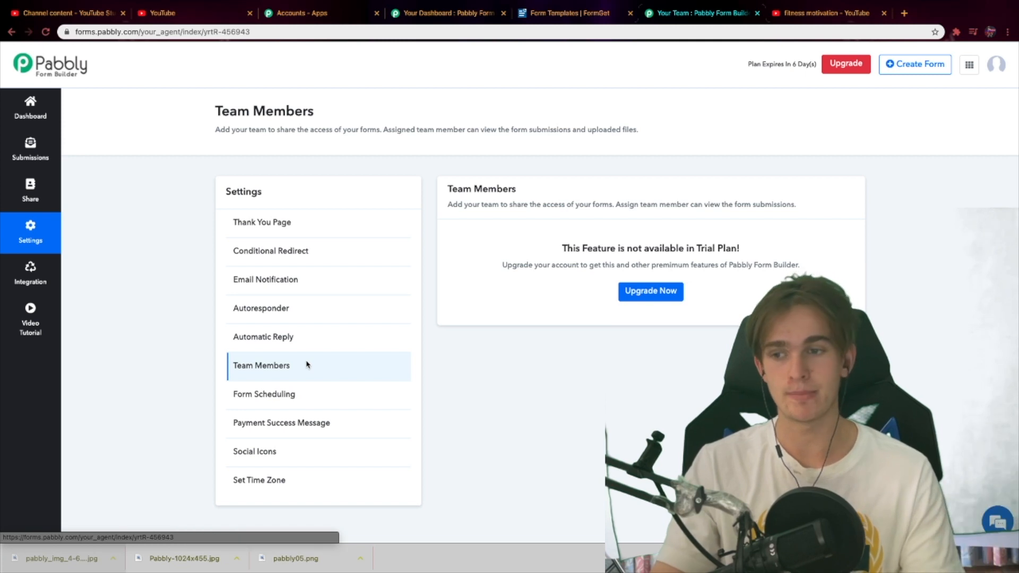
{"action": "left_click", "coordinate": [296, 396]}
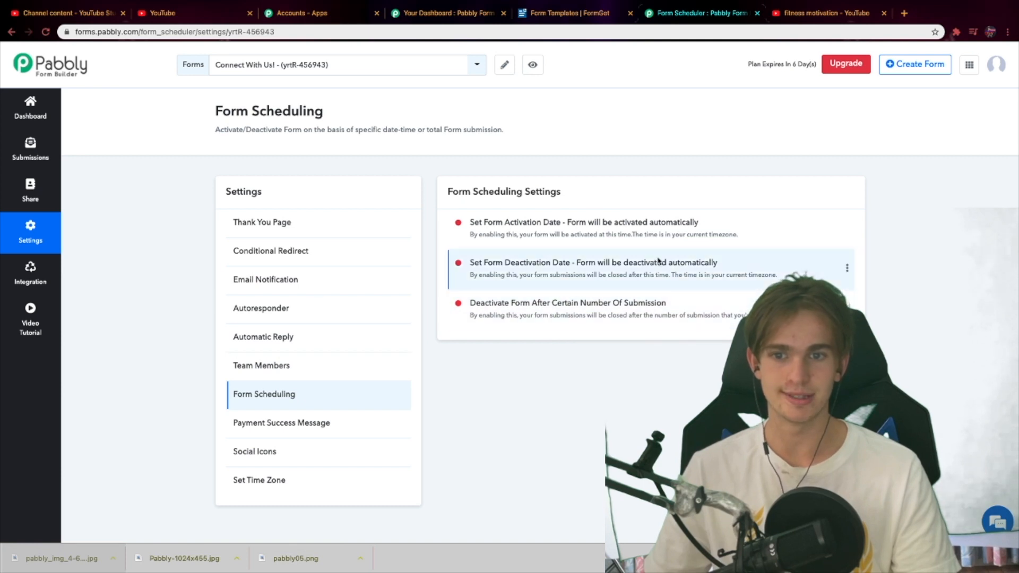
{"action": "left_click", "coordinate": [293, 431]}
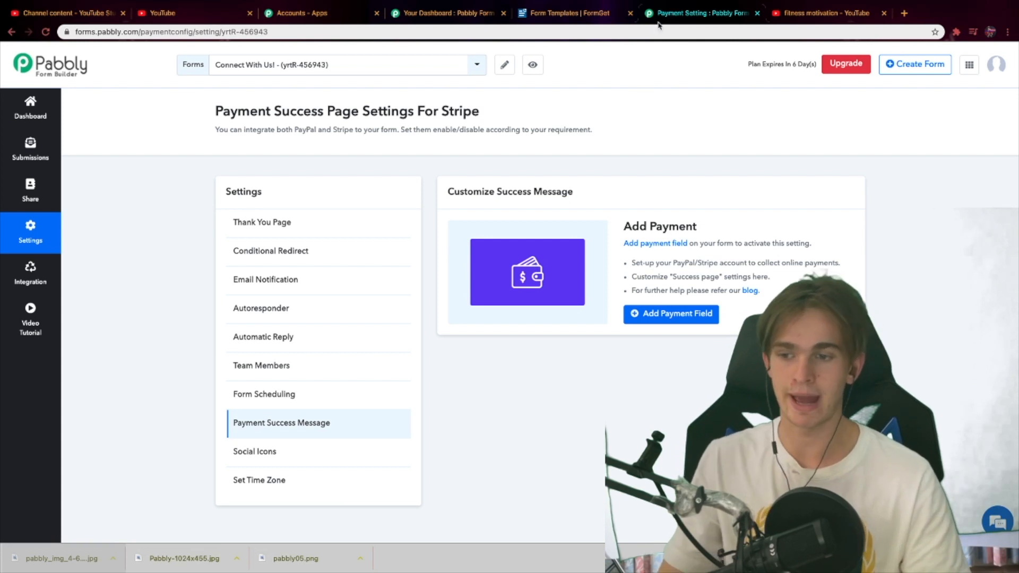
{"action": "left_click", "coordinate": [327, 452]}
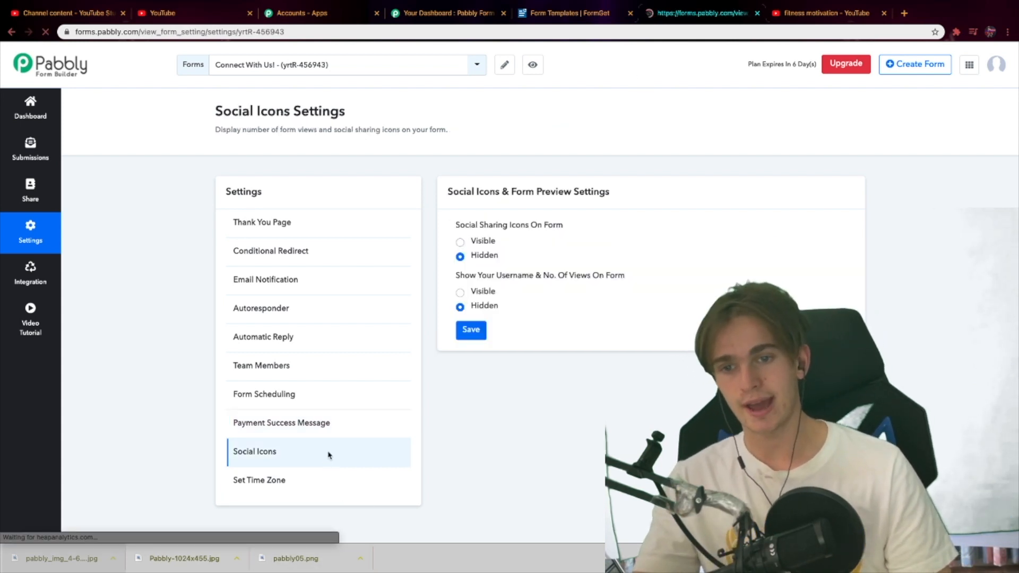
{"action": "left_click", "coordinate": [291, 483]}
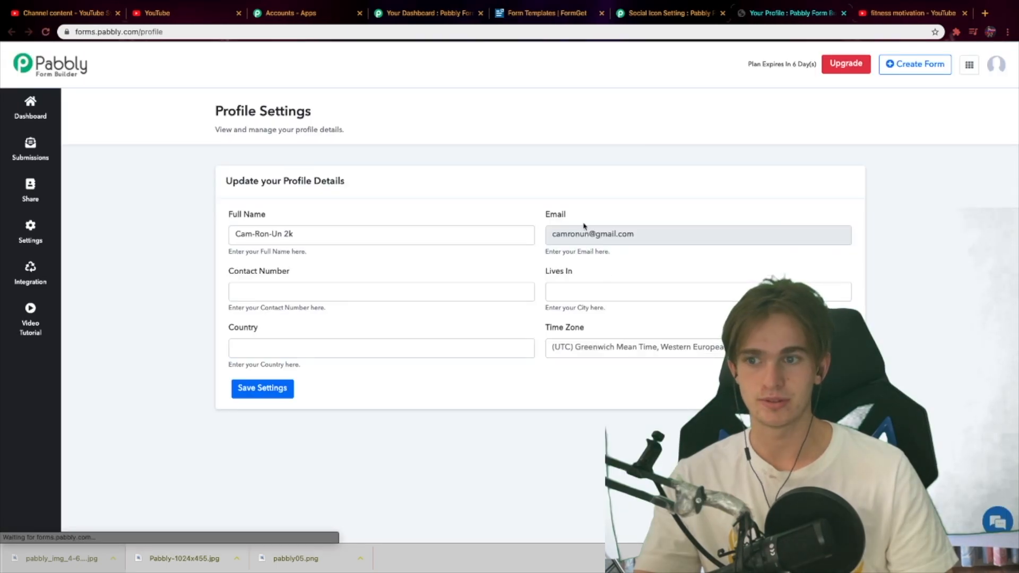